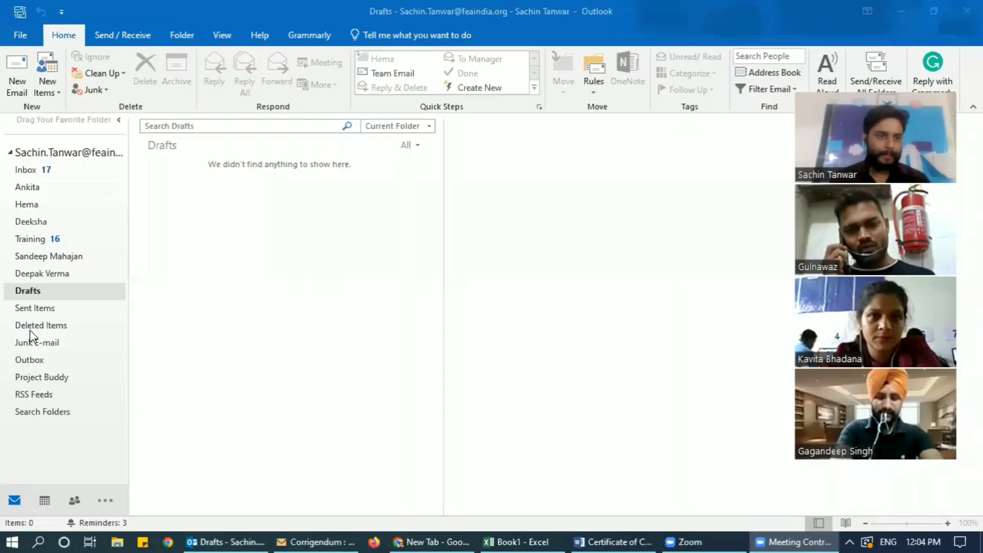
Find the sent e-mail "Process of Generating Bulk Certificates Quickly" in Sent Items and open it
left_click(41, 309)
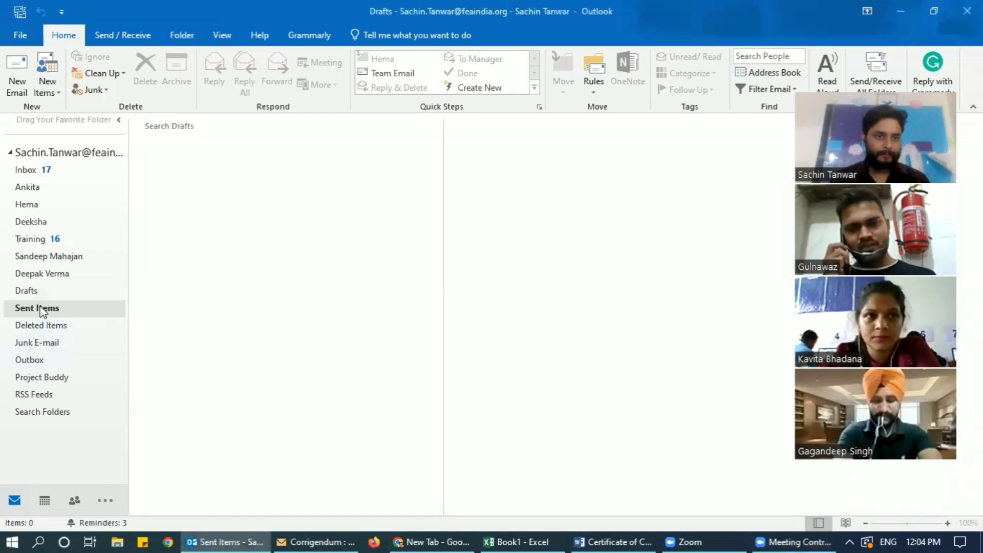
left_click(299, 372)
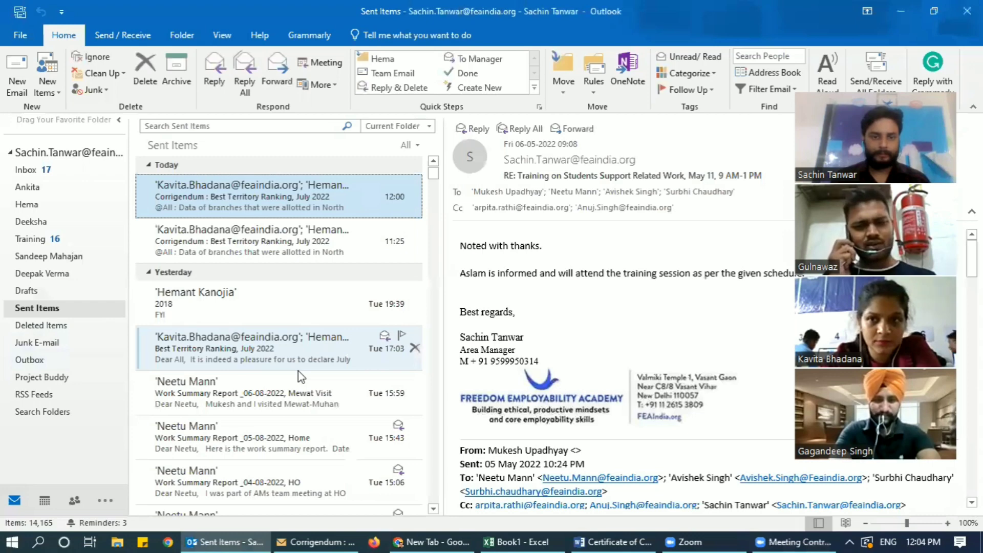
scroll(300, 377, "down", 3)
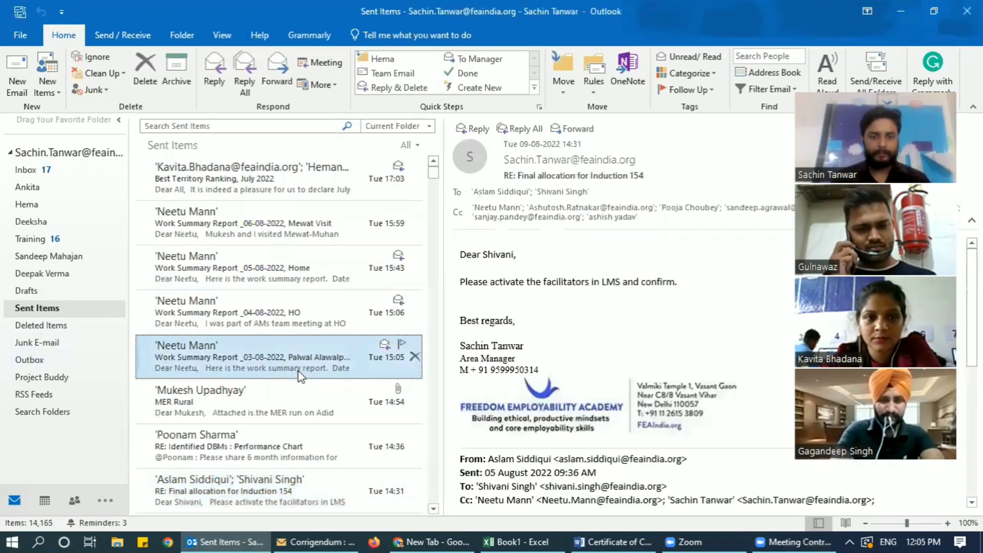
scroll(301, 377, "down", 3)
left_click(298, 394)
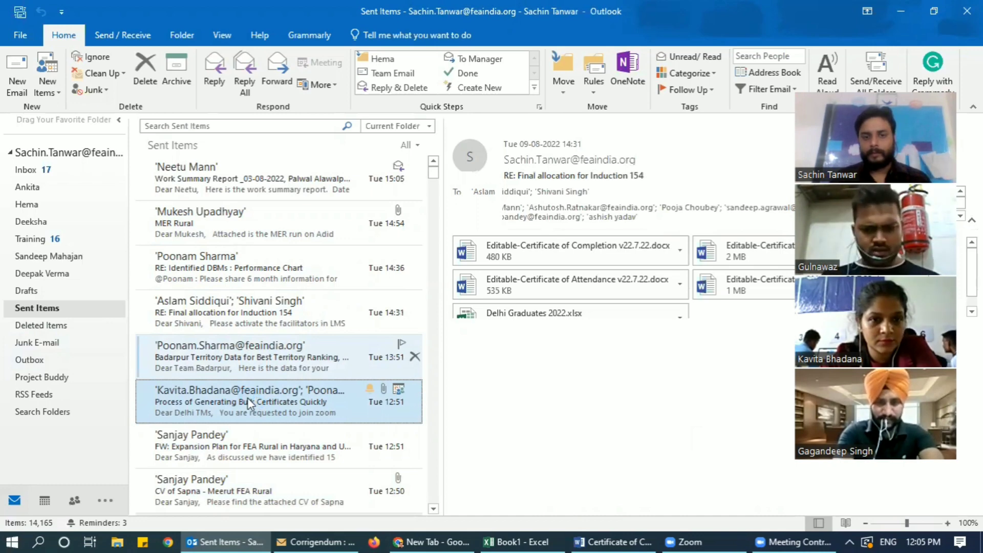
key("Return")
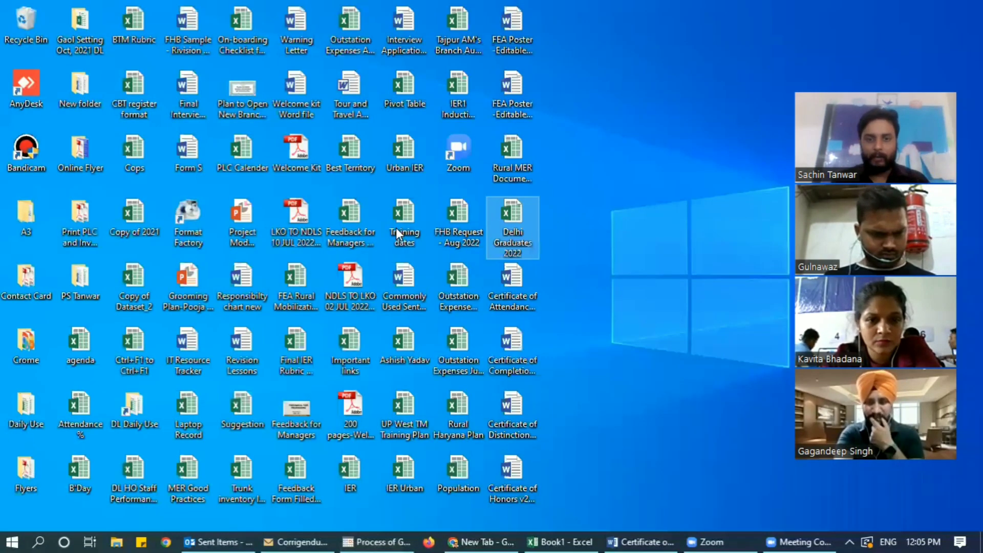
Open the Delhi Graduates 2022 workbook from the desktop and enable editing
left_click(665, 309)
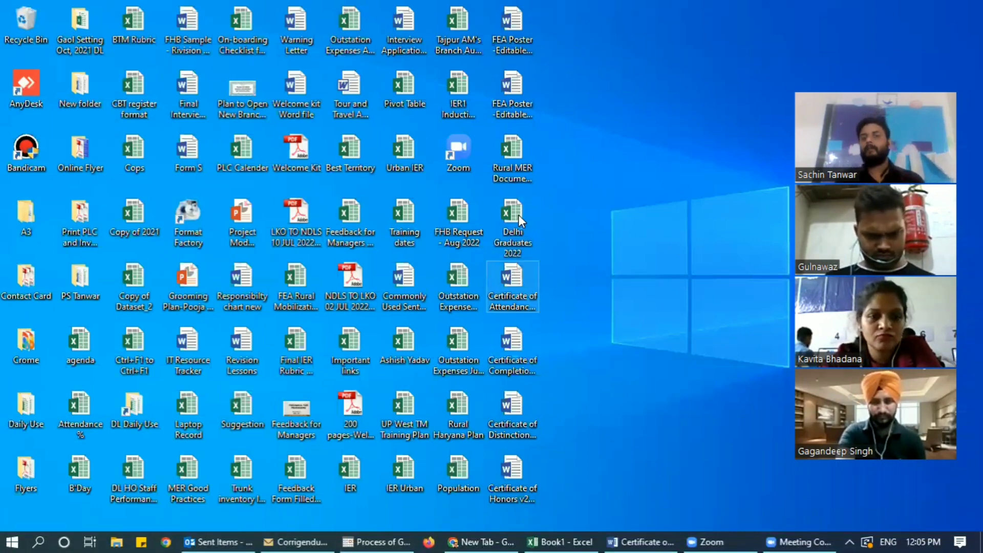
mouse_move(518, 214)
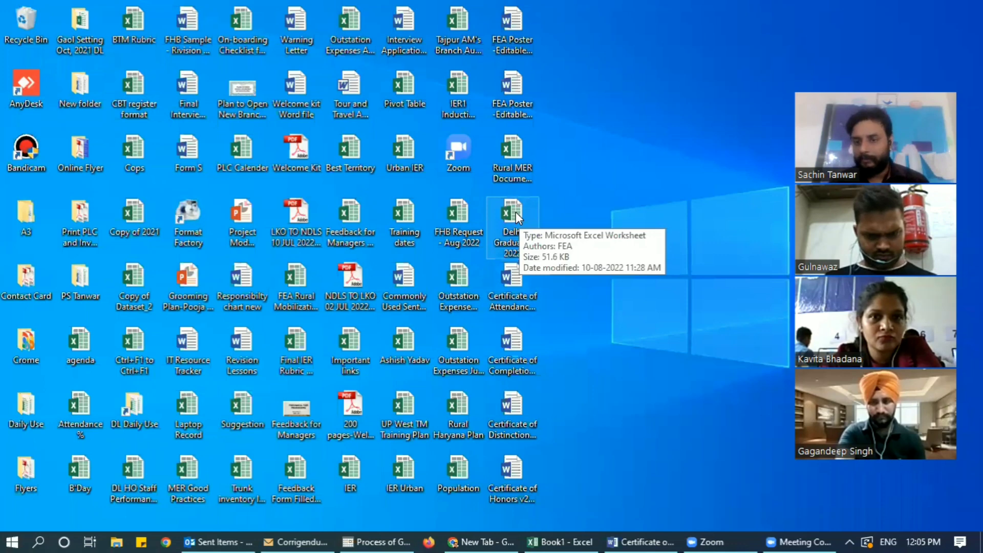
double_click(513, 215)
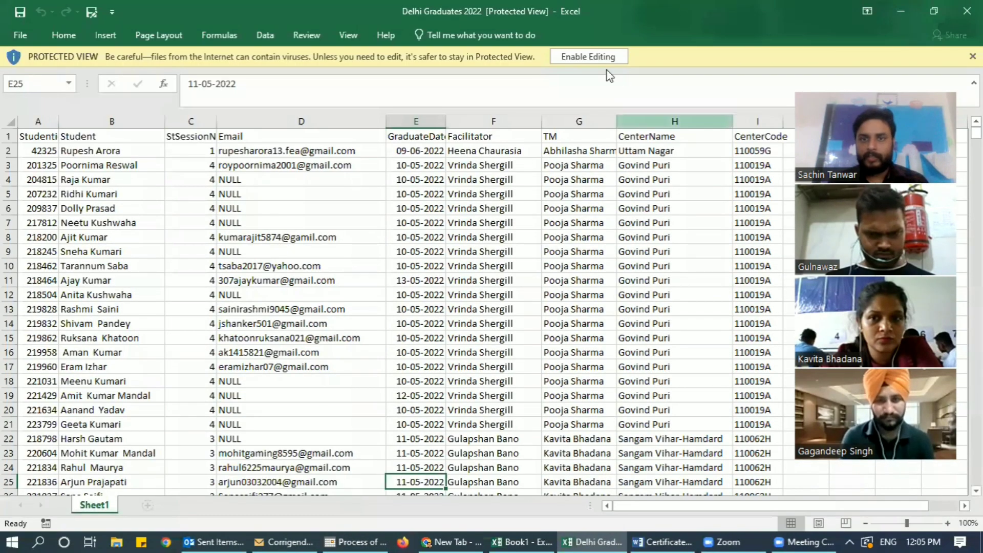
left_click(607, 60)
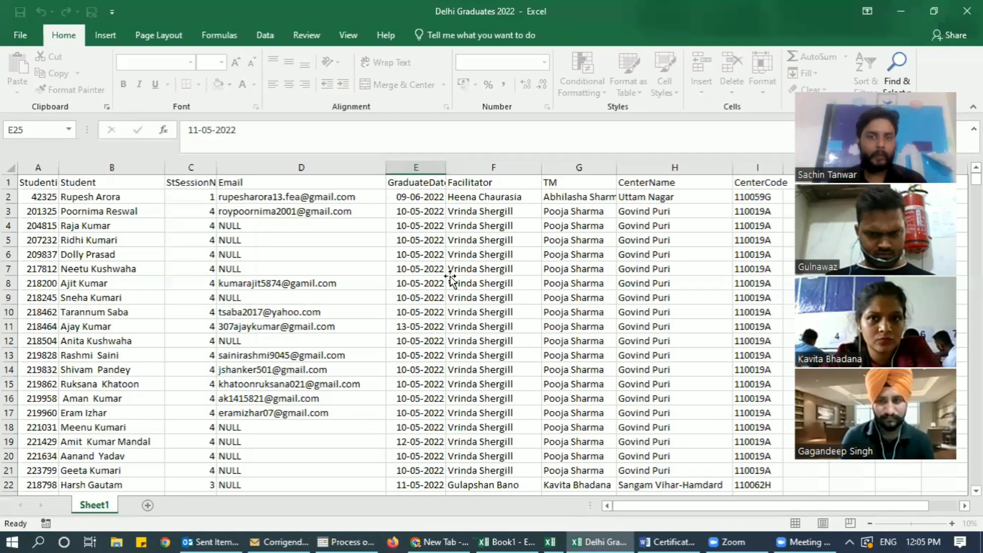
Select the TM column from its header in G1 to the last row and insert the recommended Count of TM PivotTable
left_click(450, 277)
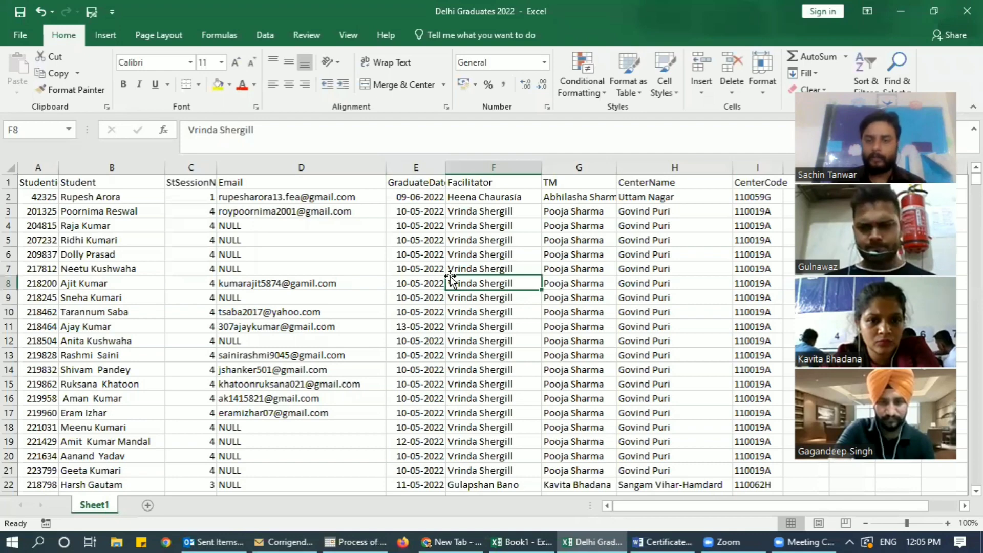
key("Up")
key("Up")
key("Up")
key("Up")
key("Up")
key("Up")
key("Up")
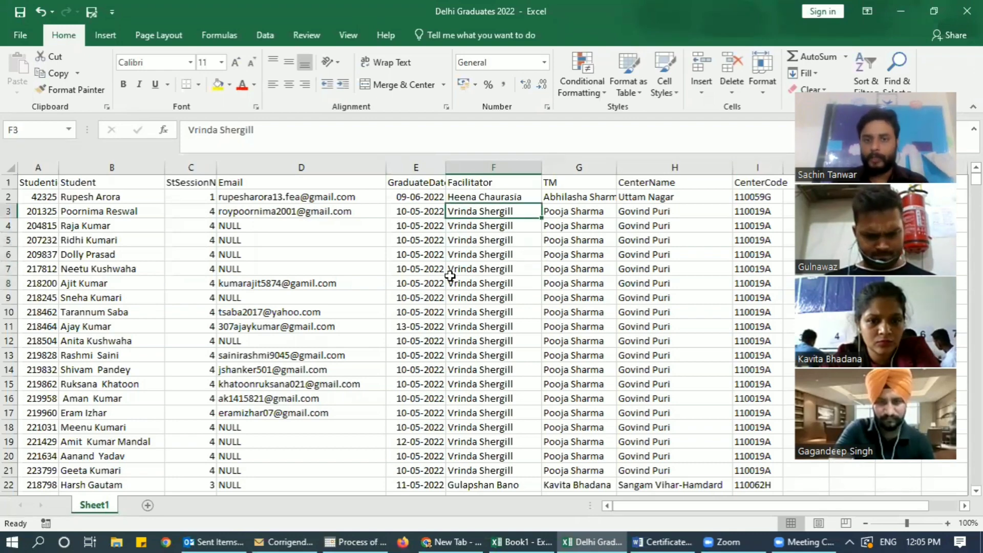
key("Right")
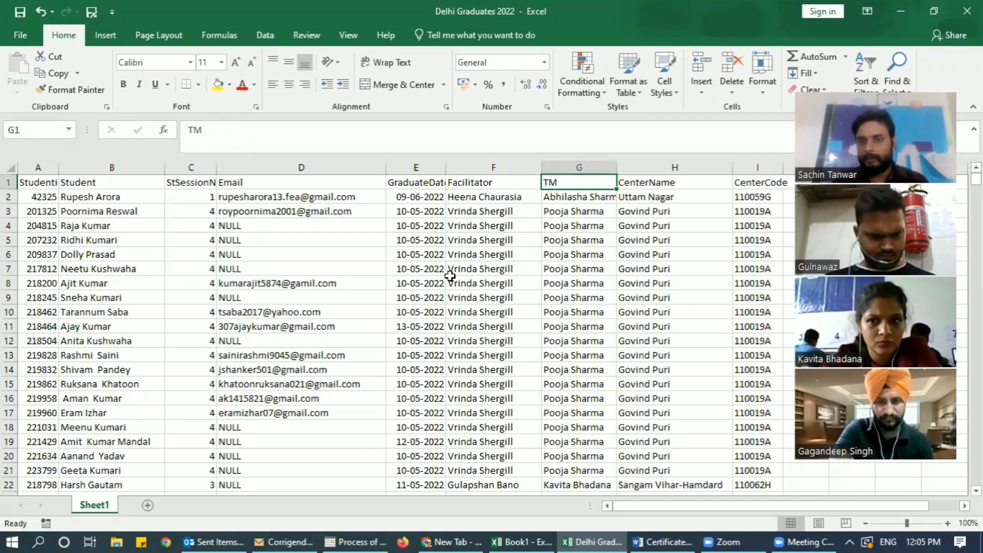
key("ctrl+shift+Down")
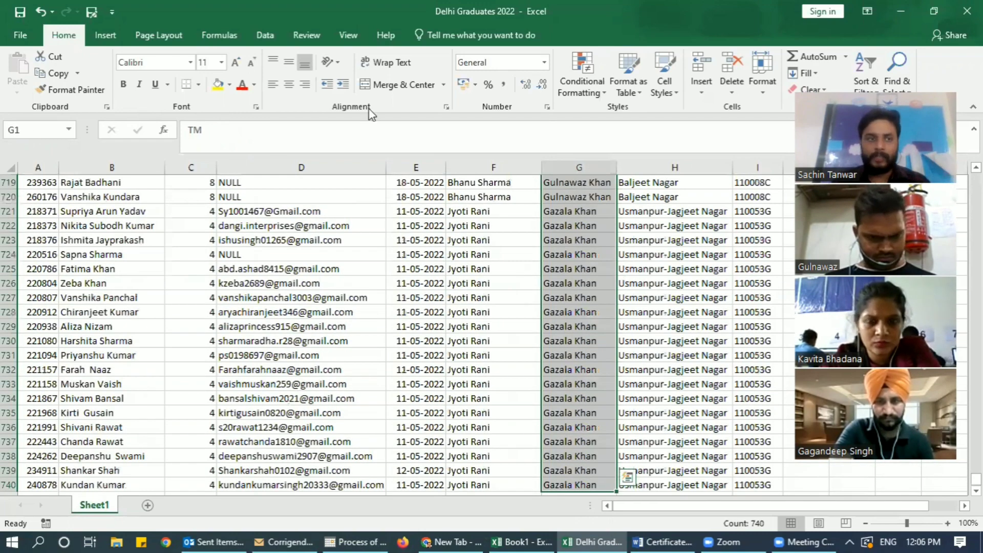
left_click(92, 39)
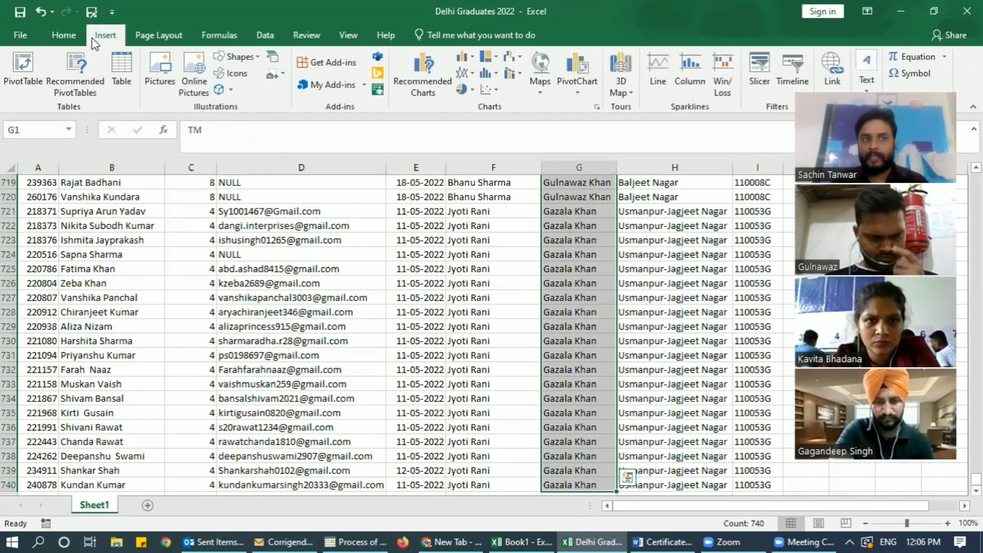
left_click(67, 70)
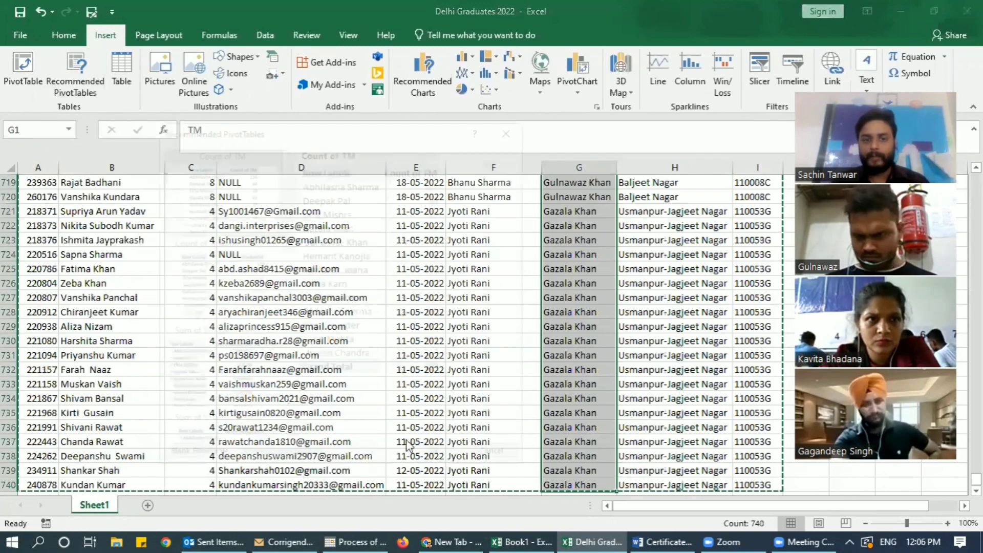
left_click(428, 456)
left_click(355, 263)
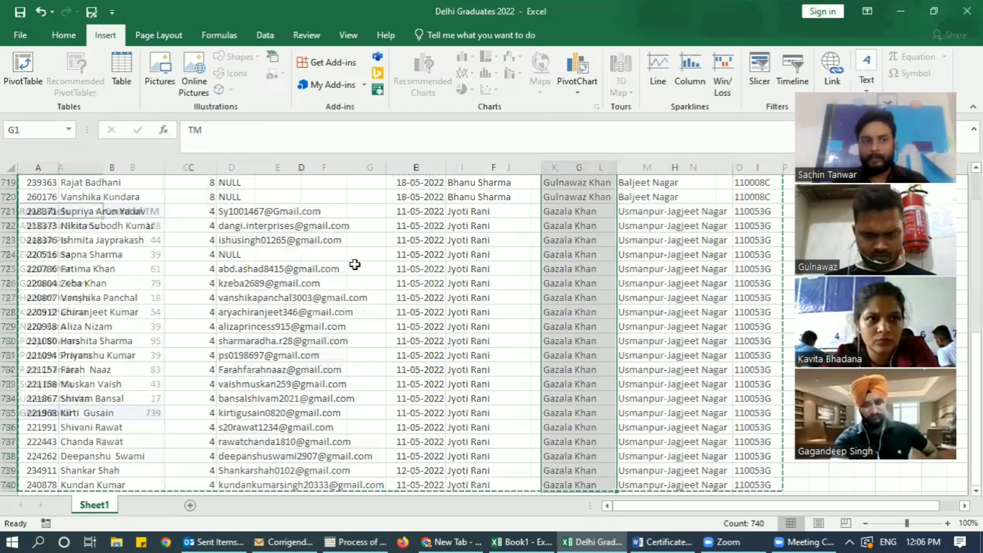
Extract the student records behind the TM count in cell B5 of the PivotTable to a separate sheet and go to its first cell
mouse_move(141, 282)
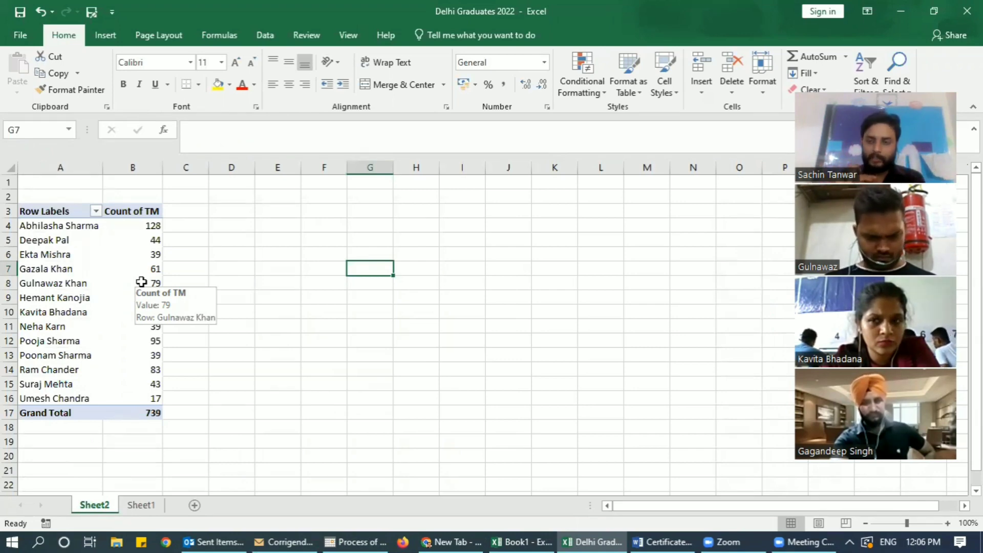
left_click(275, 264)
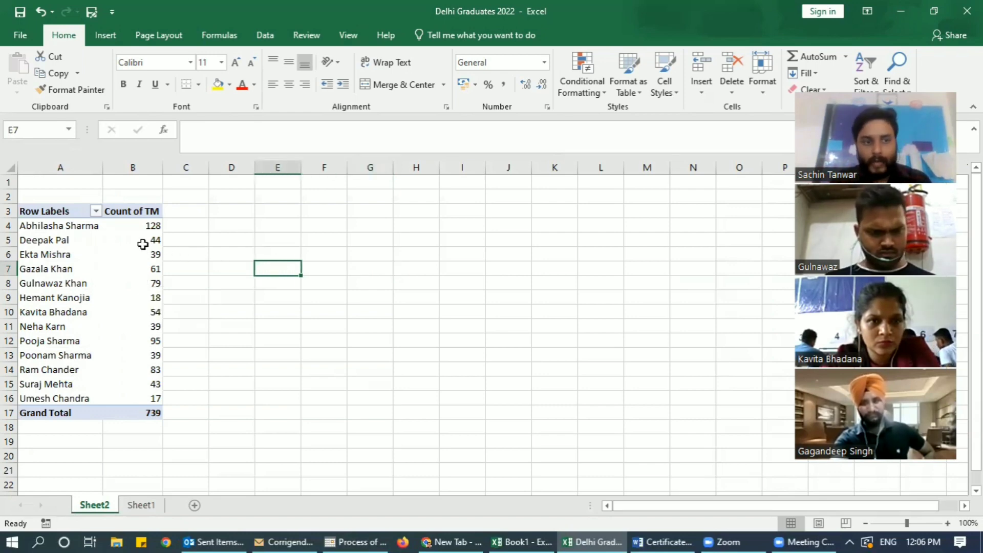
mouse_move(147, 244)
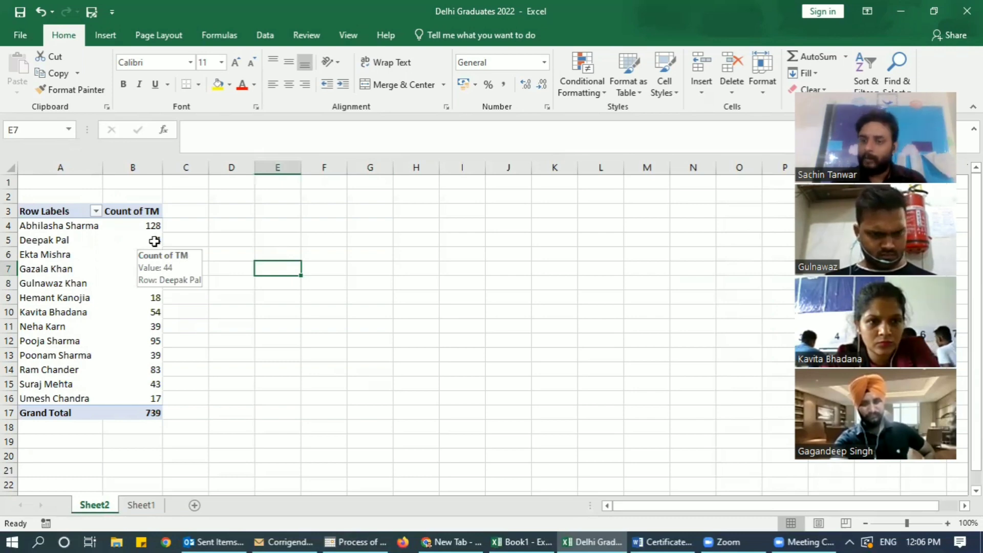
double_click(154, 241)
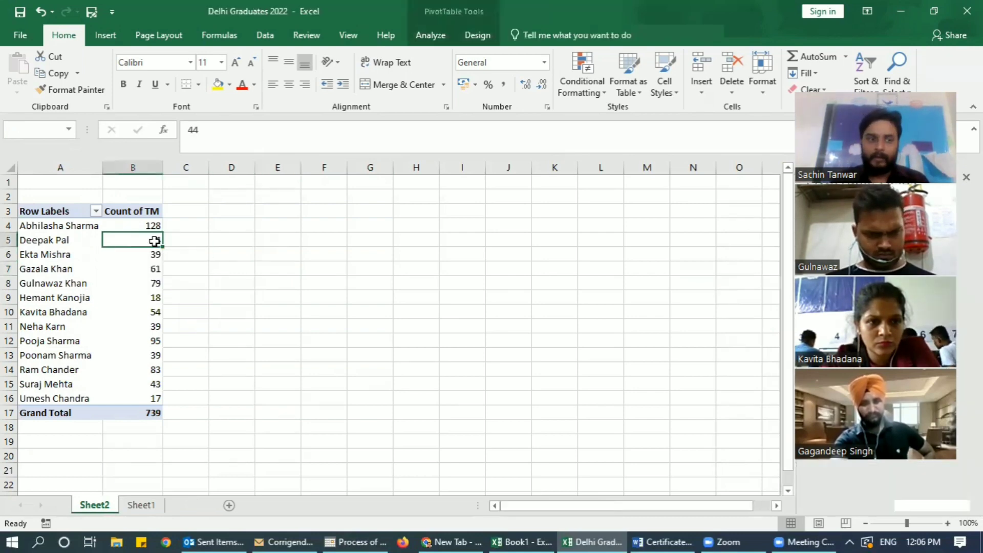
left_click(476, 269)
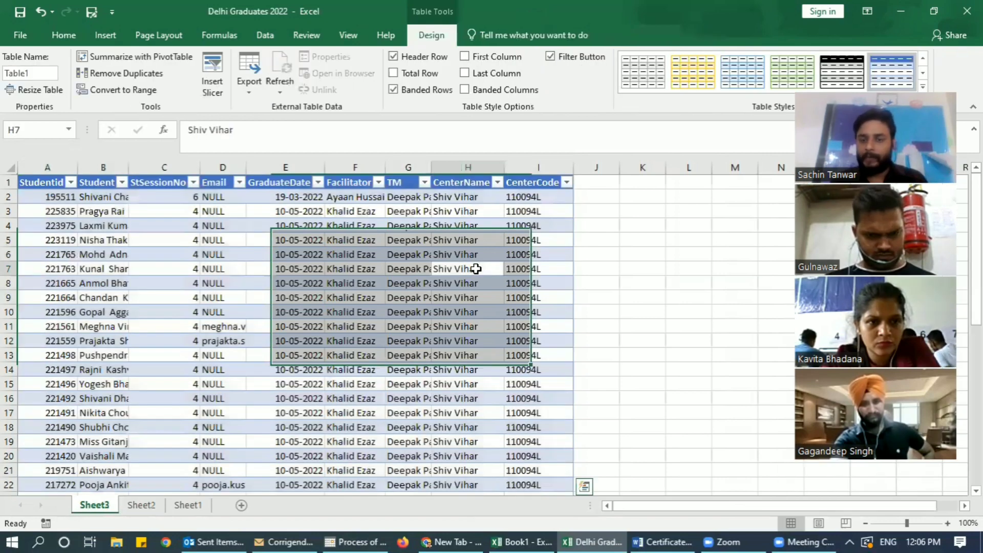
key("Home")
key("ctrl+Home")
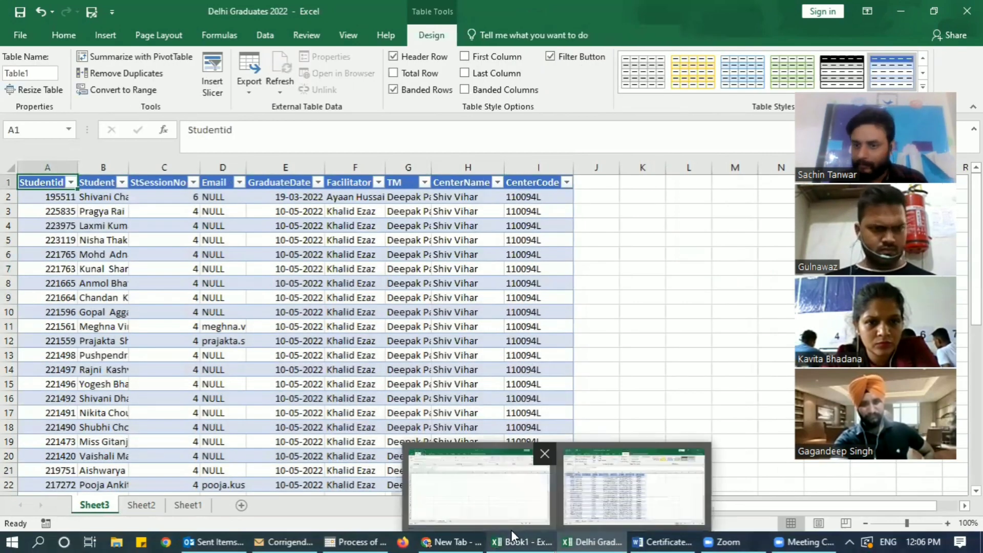
Switch to the Book1 workbook and look through its Honors, Distinction and Completion sheets
left_click(518, 541)
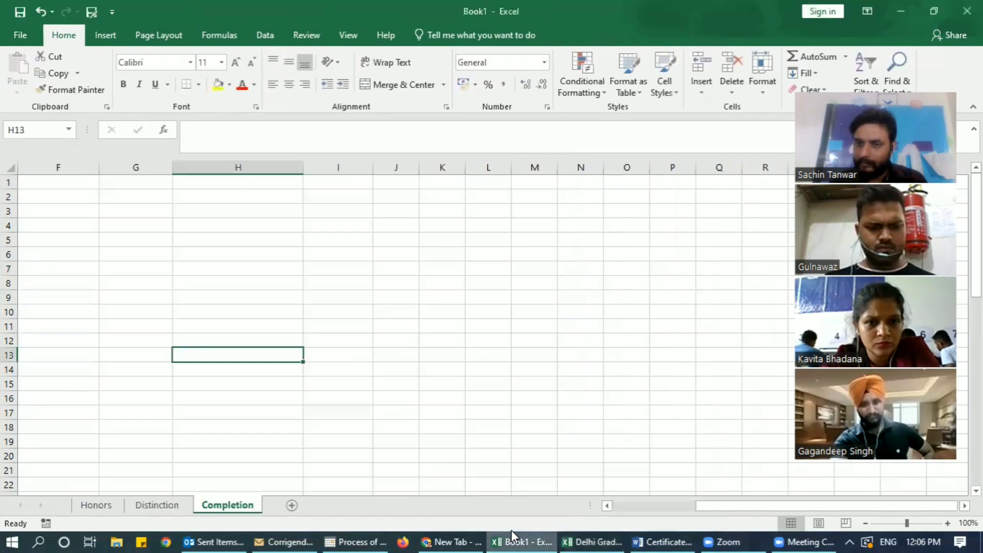
left_click(101, 505)
left_click(154, 505)
left_click(215, 506)
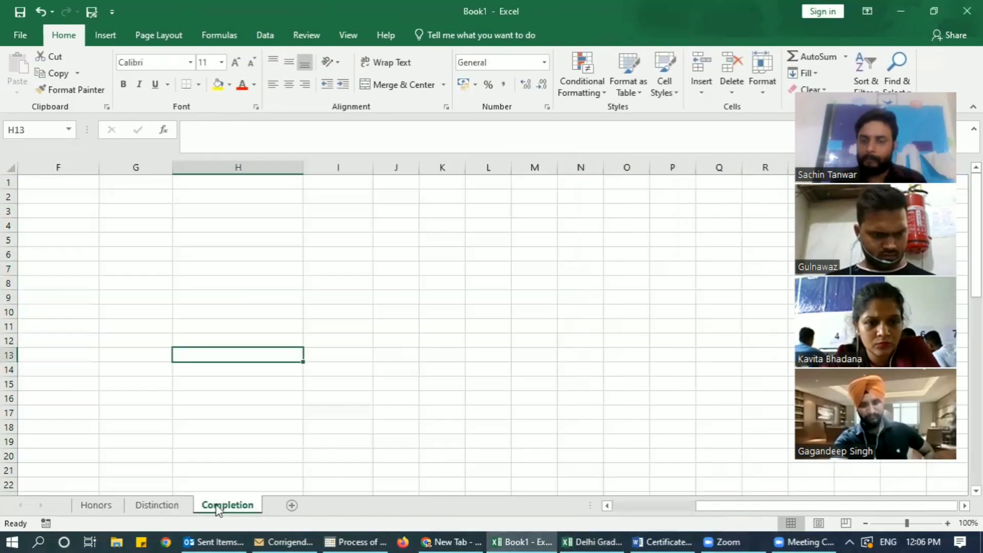
left_click(97, 505)
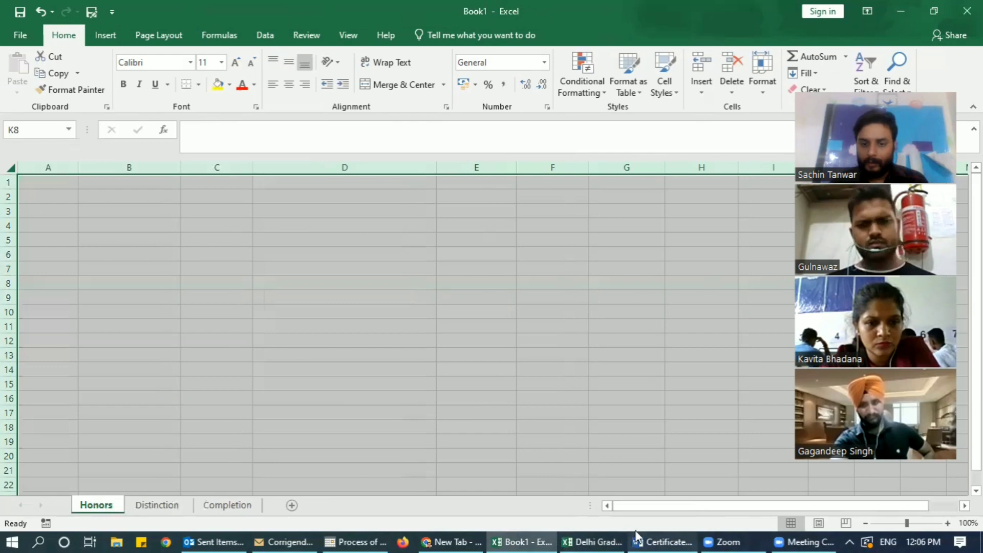
Copy the entire student table, including headers, from Sheet3 of the Delhi Graduates 2022 workbook
left_click(588, 538)
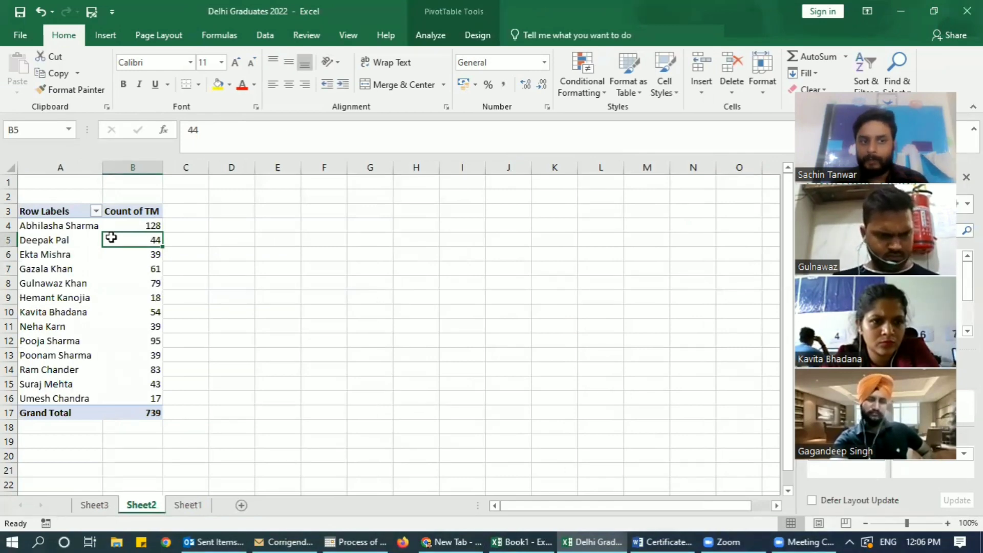
left_click(88, 506)
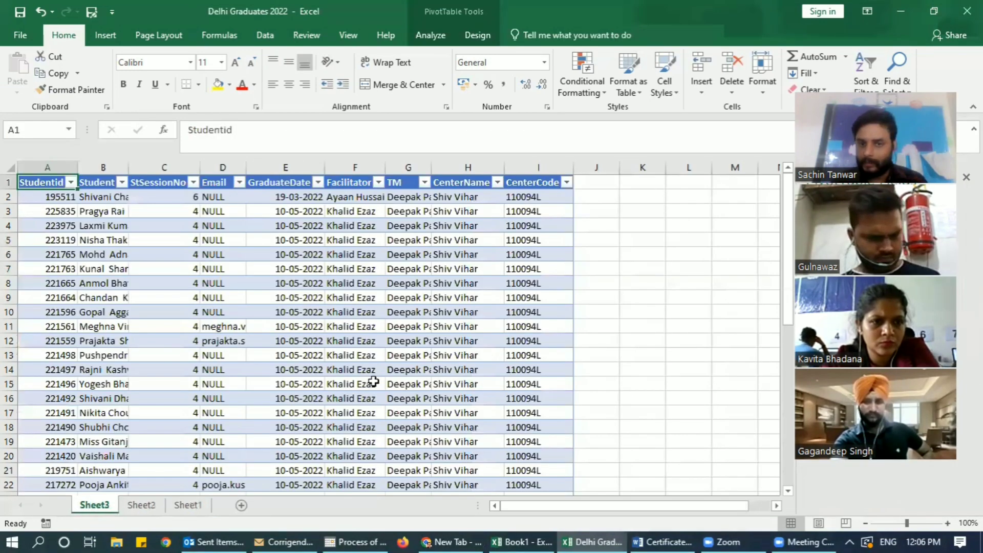
left_click(516, 258)
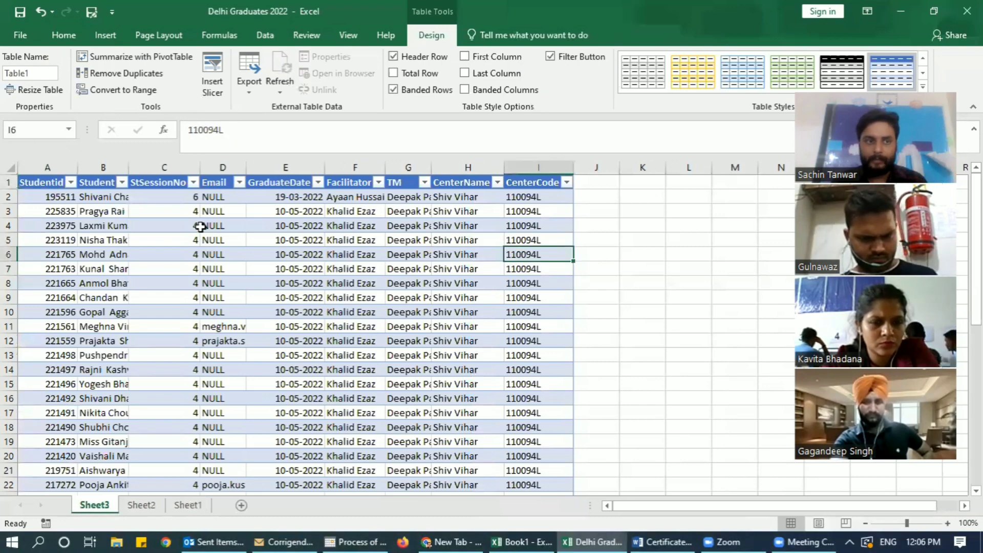
left_click(46, 184)
key("ctrl+a")
scroll(46, 189, "down", 8)
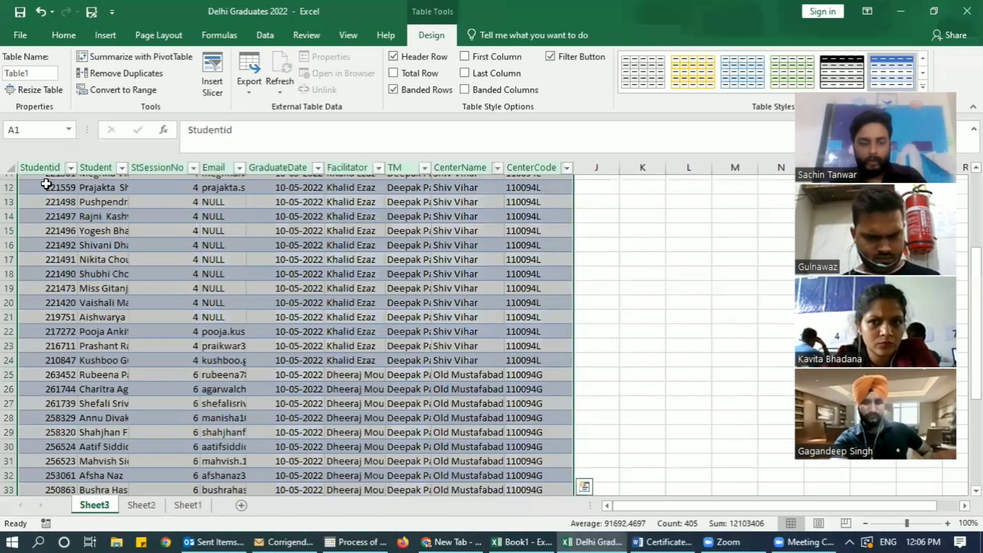
key("ctrl+c")
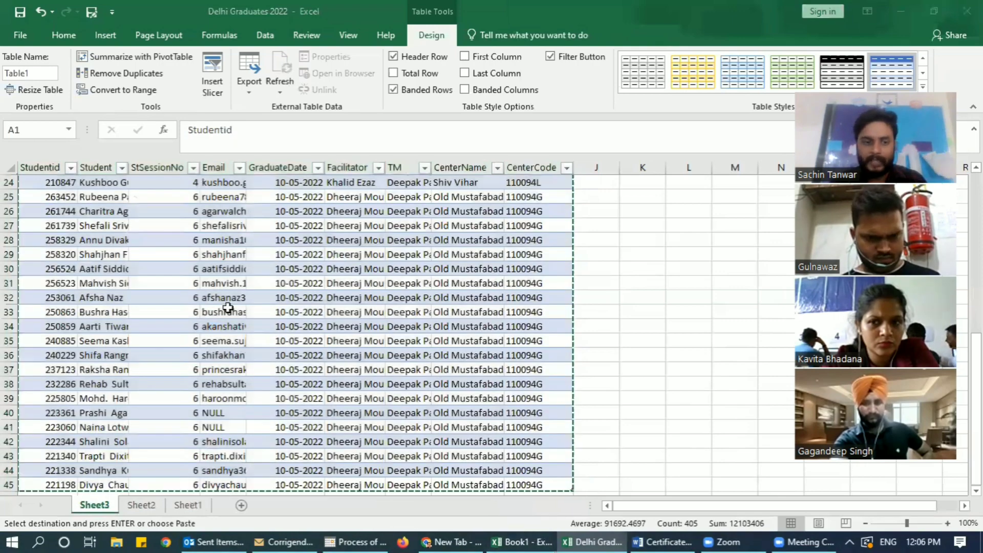
Paste the copied student table into the Completion sheet of Book1, starting at cell A1
left_click(524, 540)
left_click(66, 231)
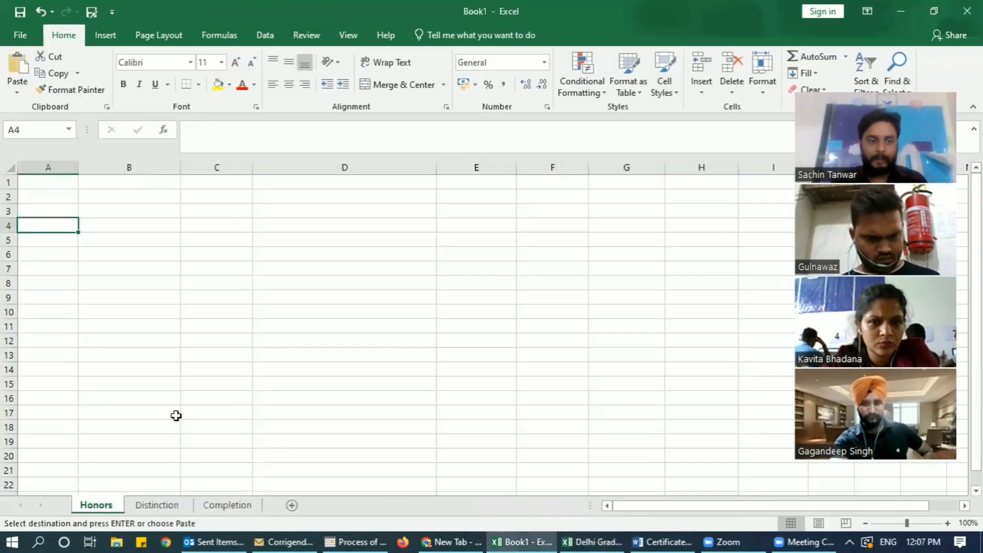
left_click(223, 504)
left_click(49, 184)
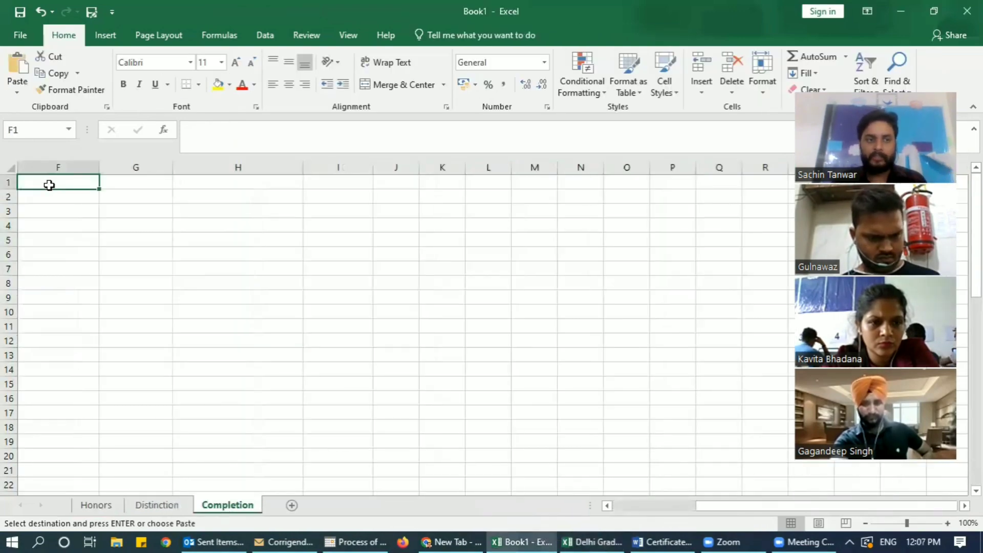
key("Left")
key("Left")
key("Left")
key("Left")
key("Left")
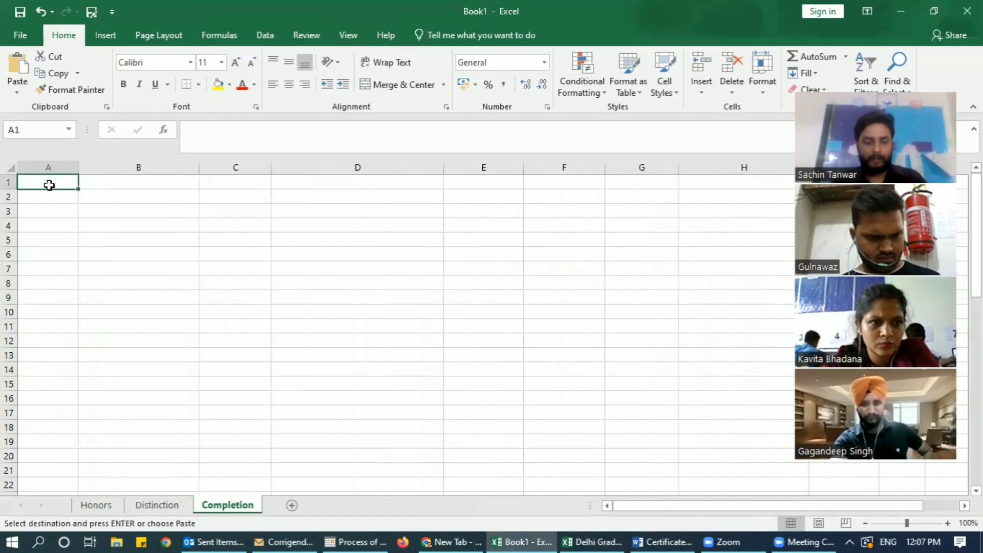
key("ctrl+v")
left_click(369, 233)
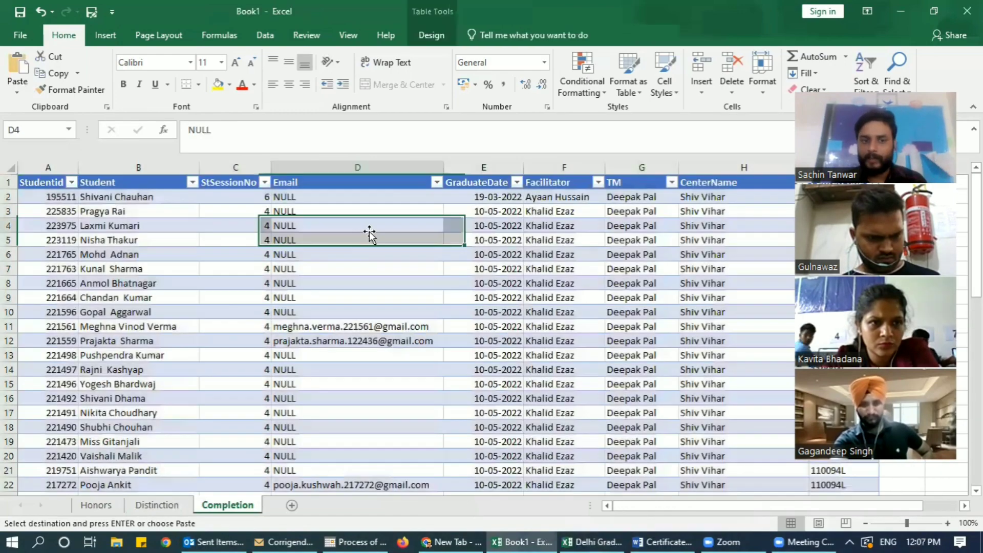
Extract the student records behind the TM count in cell B16 of the Delhi Graduates 2022 PivotTable to a separate sheet
left_click(592, 542)
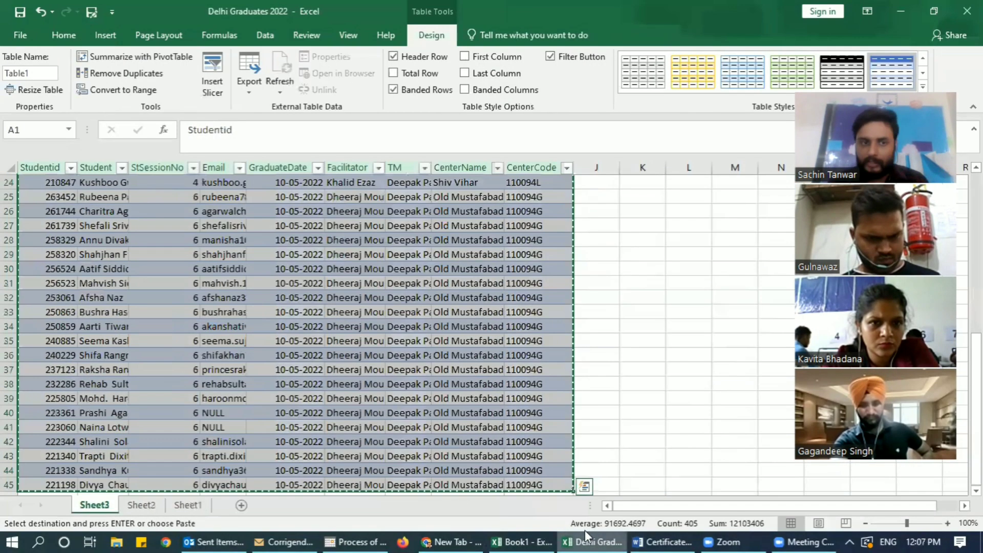
left_click(193, 504)
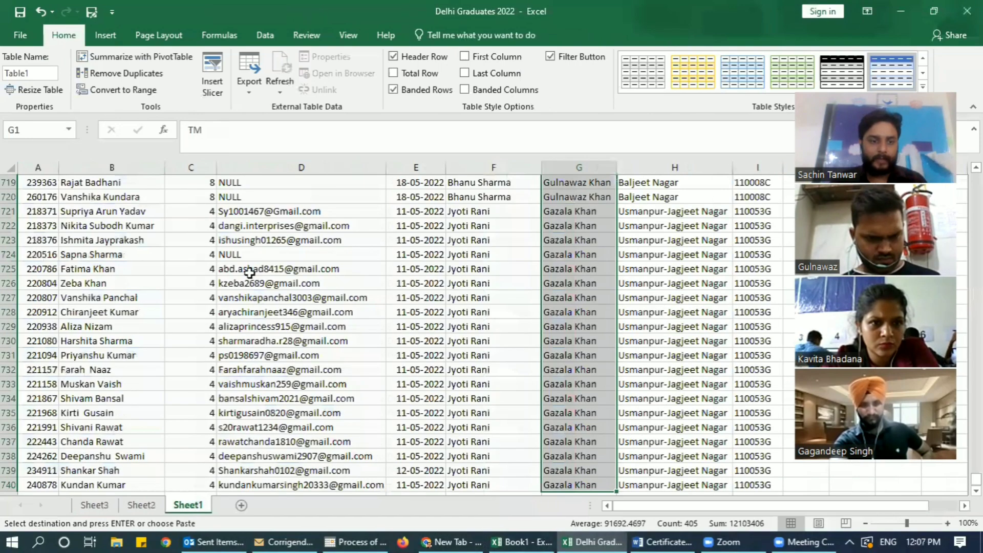
left_click(142, 505)
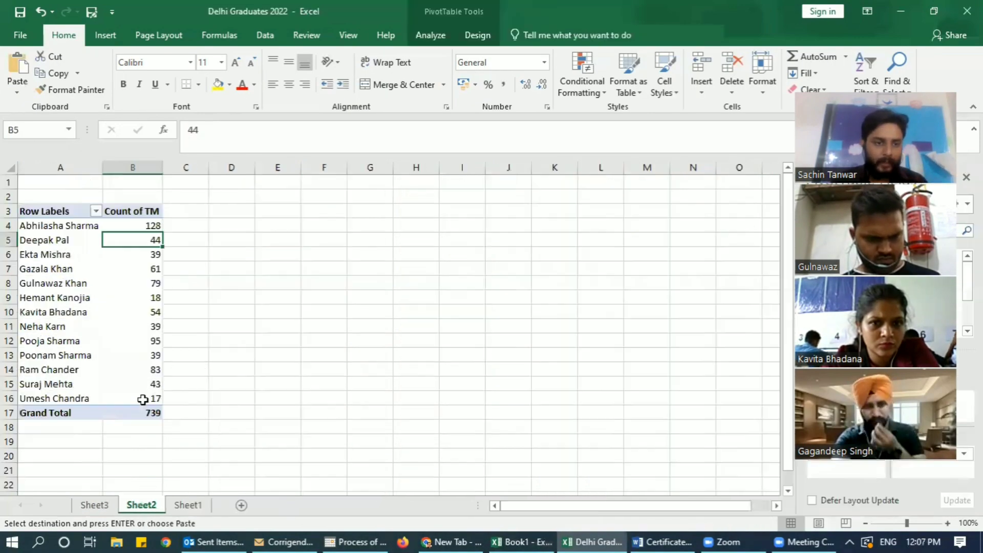
double_click(154, 399)
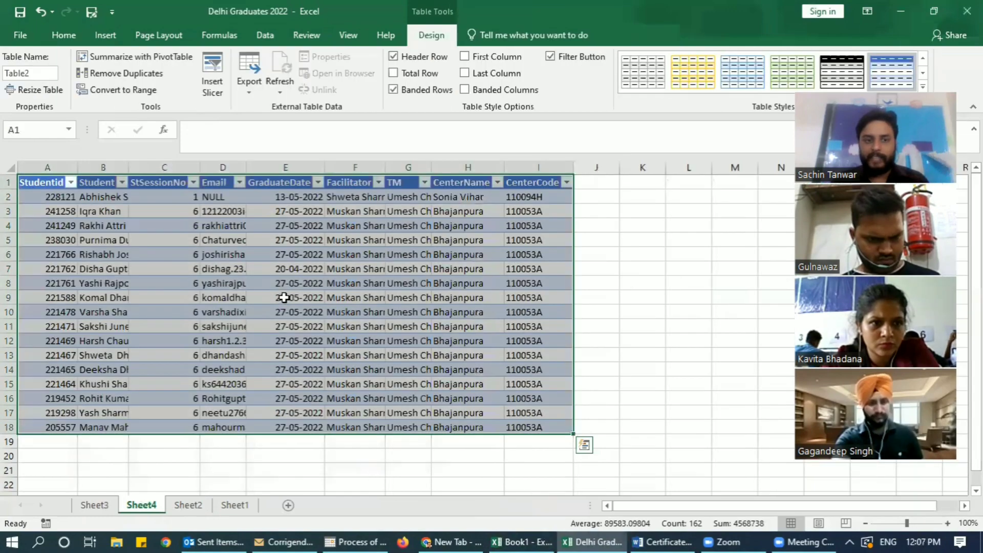
Copy all student rows of the extracted table on Sheet4, without the header row
left_click(284, 298)
key("ctrl+a")
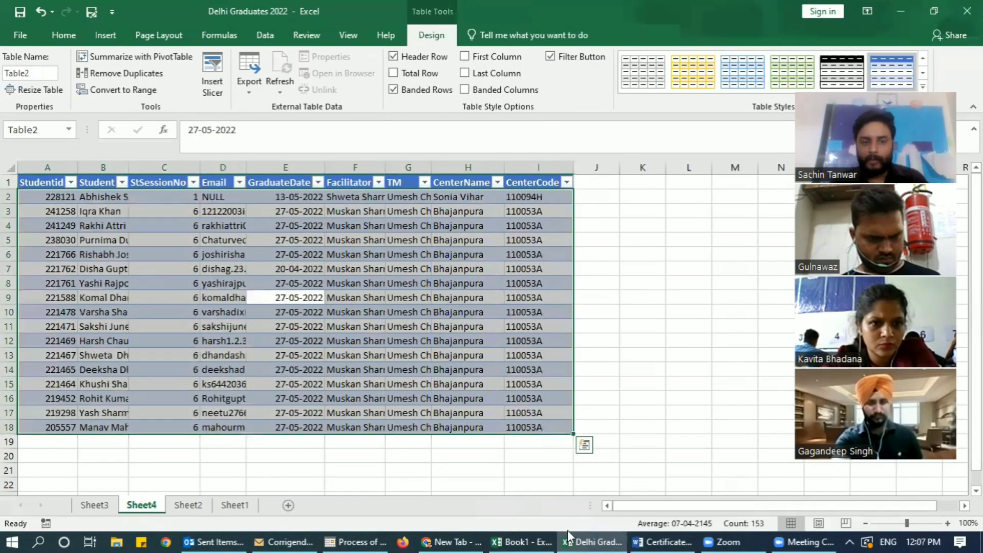
key("ctrl+c")
Paste the copied student rows into the Honors sheet of the Book1 workbook, starting at cell A1
left_click(527, 540)
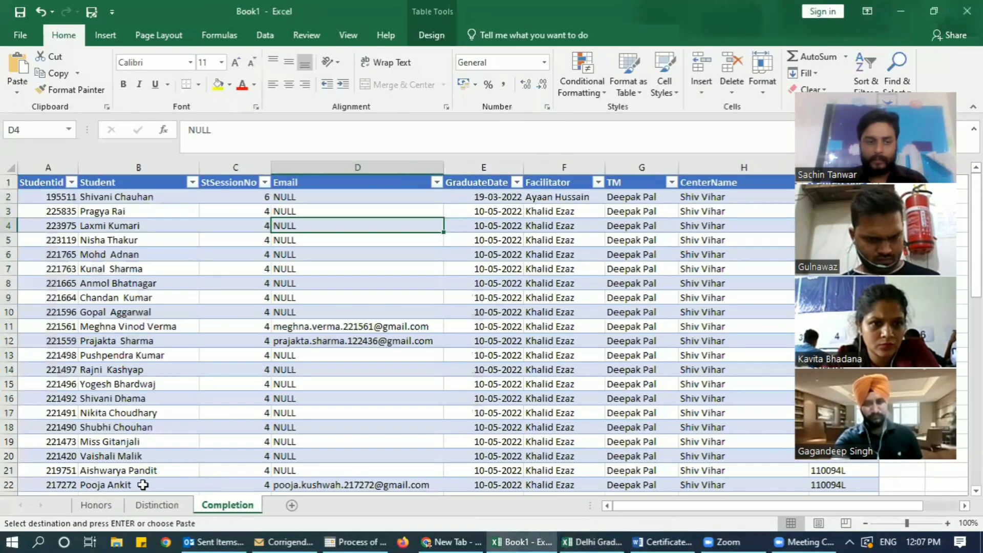
left_click(86, 507)
left_click(86, 252)
key("Up")
key("Up")
key("Up")
key("Up")
key("Up")
key("Left")
key("ctrl+v")
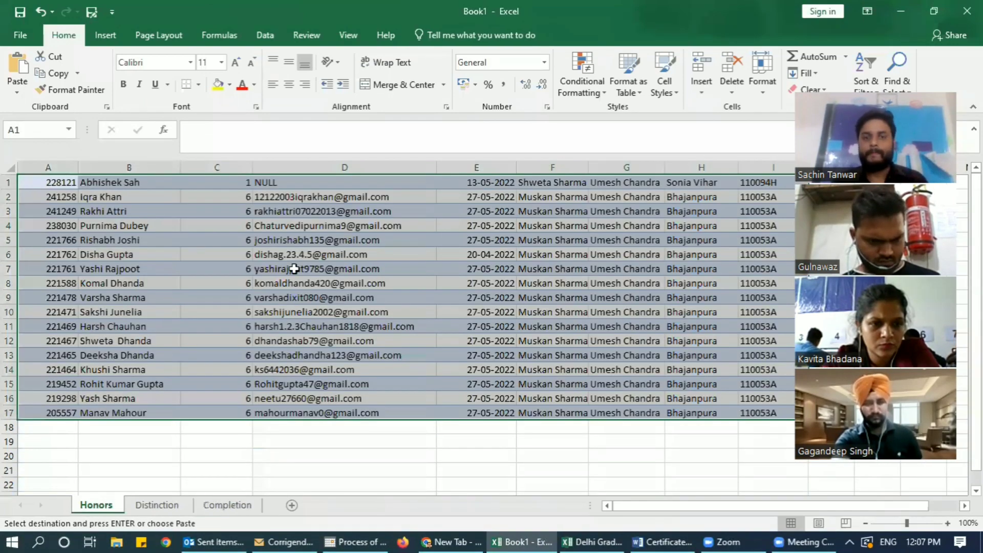
left_click(307, 269)
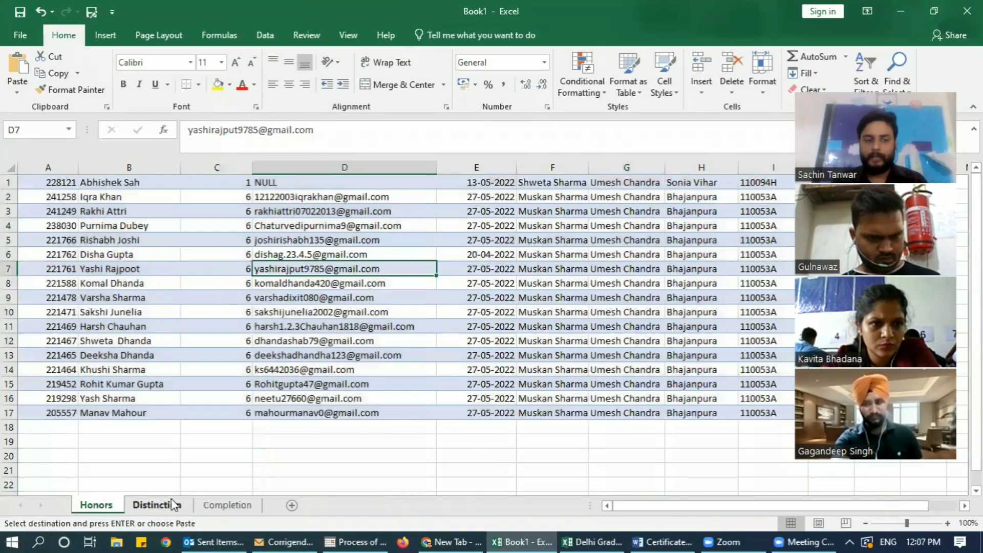
Extract the student records behind the TM count in cell B9 of the Delhi Graduates 2022 PivotTable to a separate sheet
left_click(591, 542)
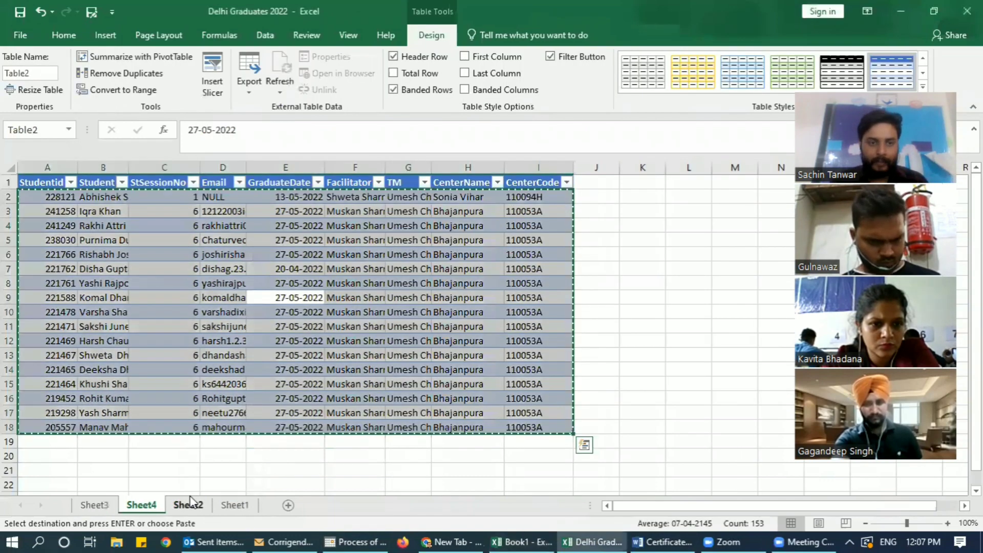
left_click(188, 504)
double_click(149, 295)
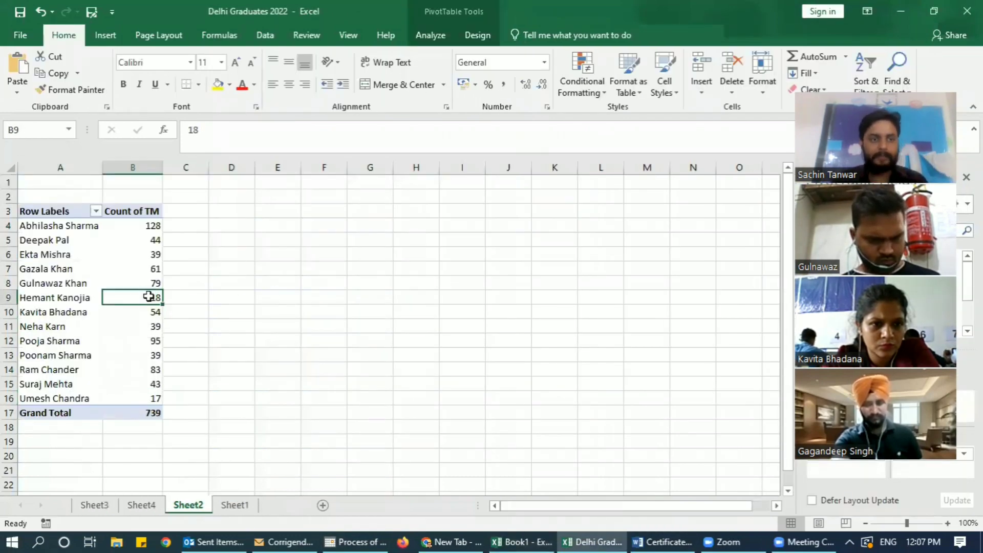
Copy all student rows of the extracted table on Sheet5, leaving out the headers
left_click(340, 231)
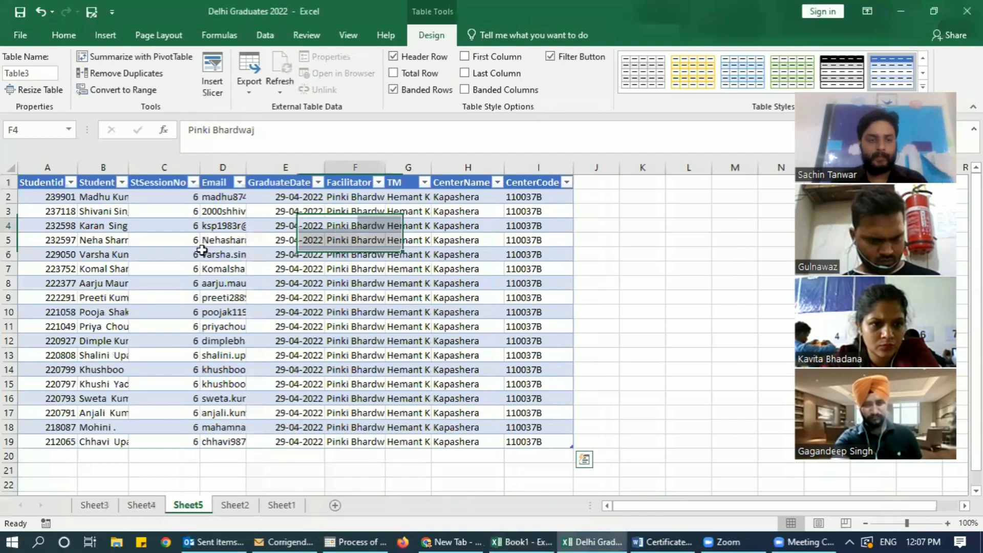
key("ctrl+a")
key("ctrl+c")
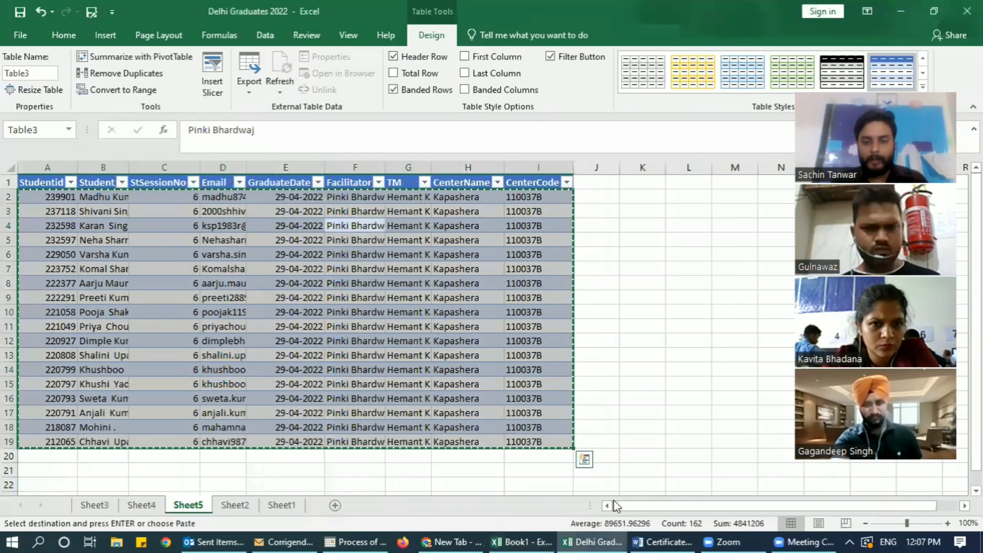
Paste the copied student rows into the Distinction sheet of the Book1 workbook, starting at cell A1
left_click(522, 541)
left_click(152, 505)
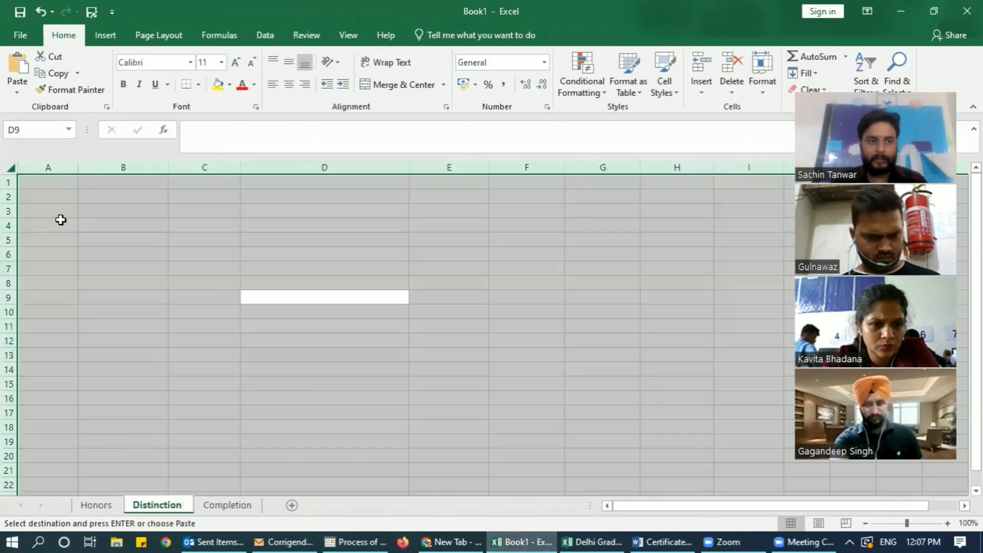
key("ctrl+v")
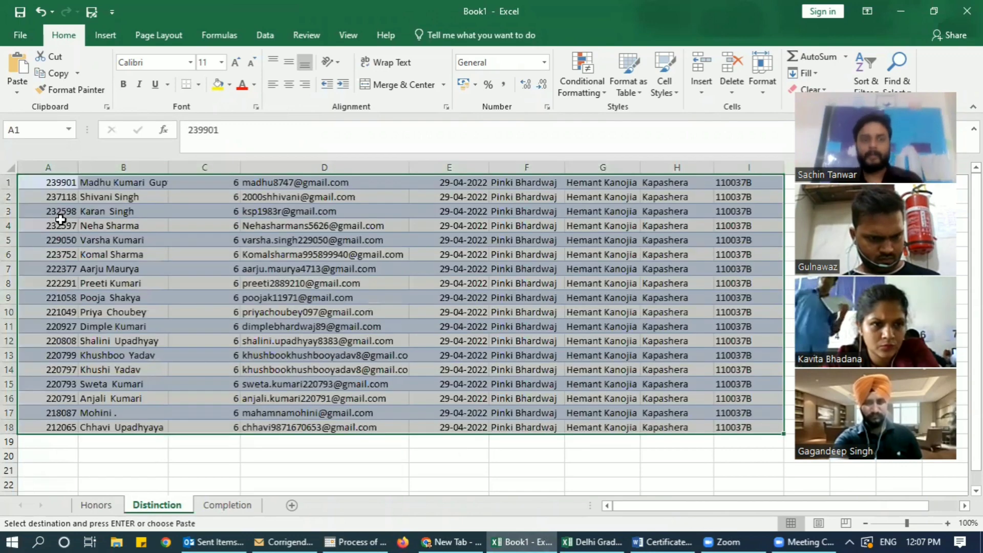
left_click(391, 270)
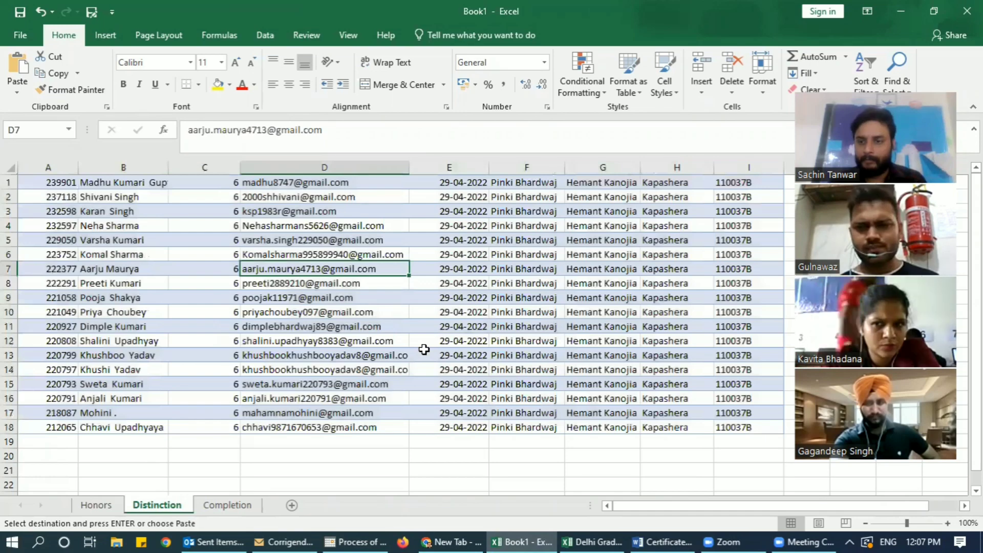
Look through the student data in the Completion, Distinction and Honors sheets of Book1
left_click(227, 505)
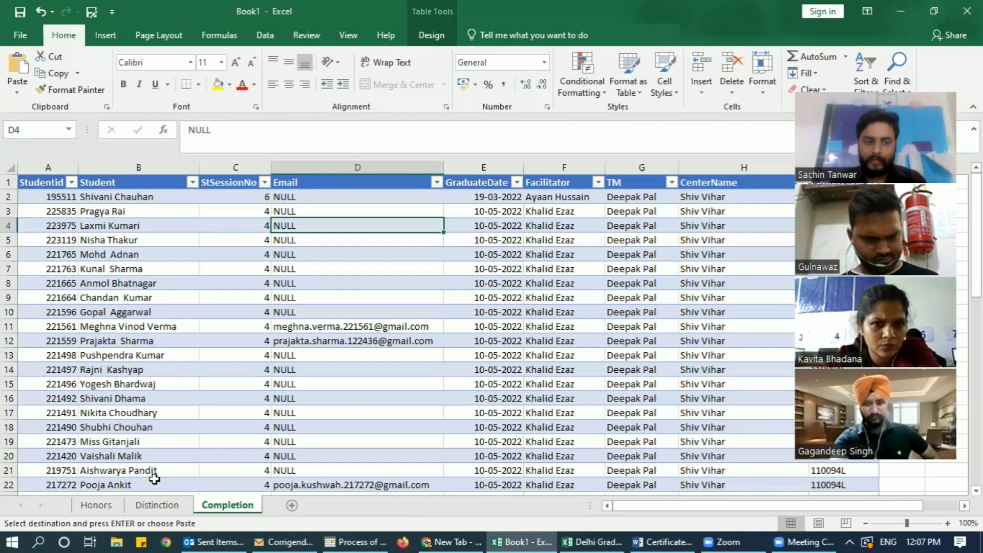
left_click(156, 505)
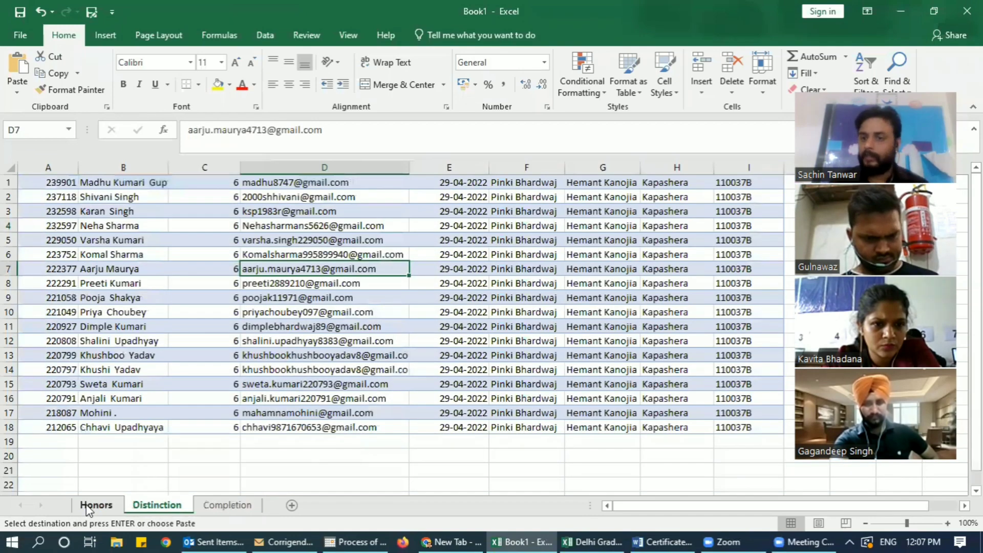
left_click(88, 507)
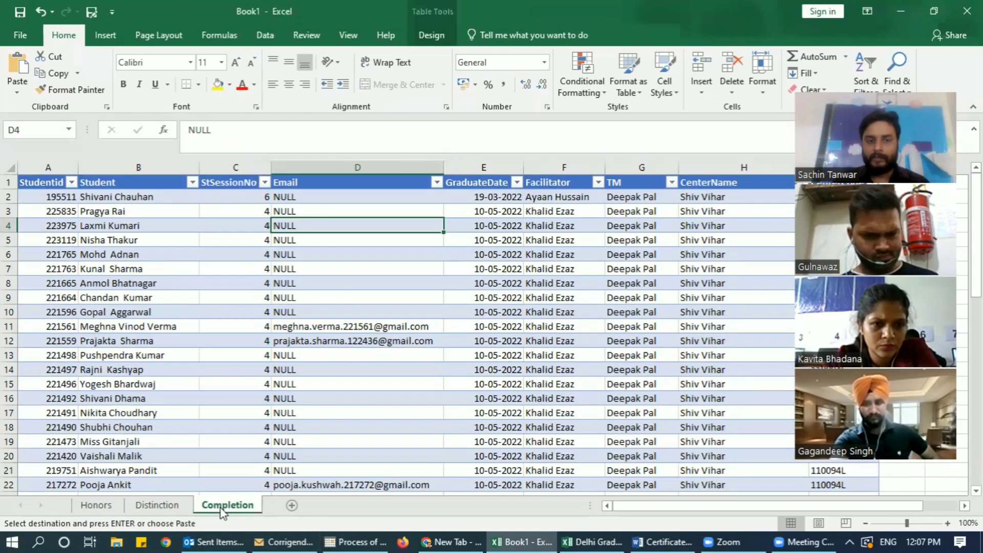
left_click(507, 296)
Open the Certificate of Completion v22.7.22 Word document from the desktop
key("super+d")
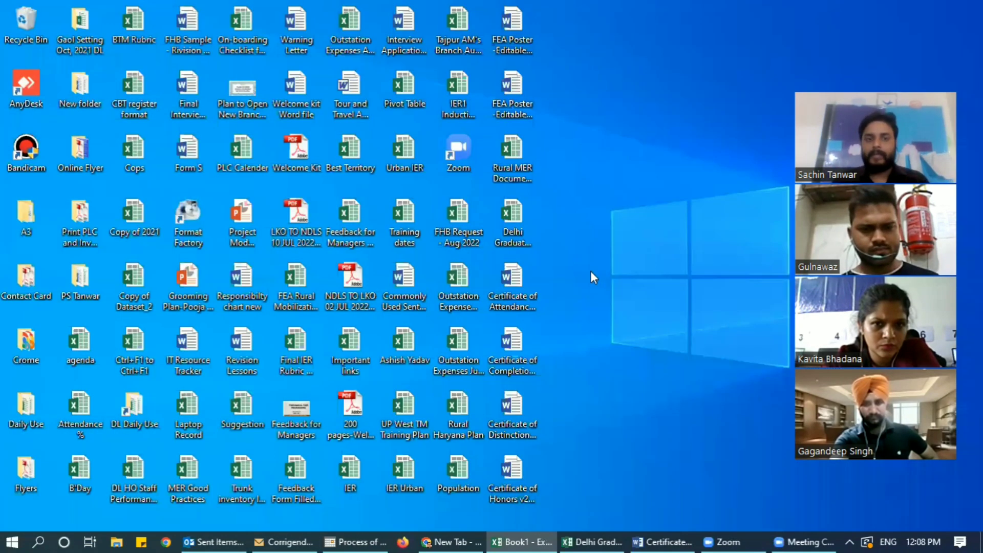
double_click(514, 343)
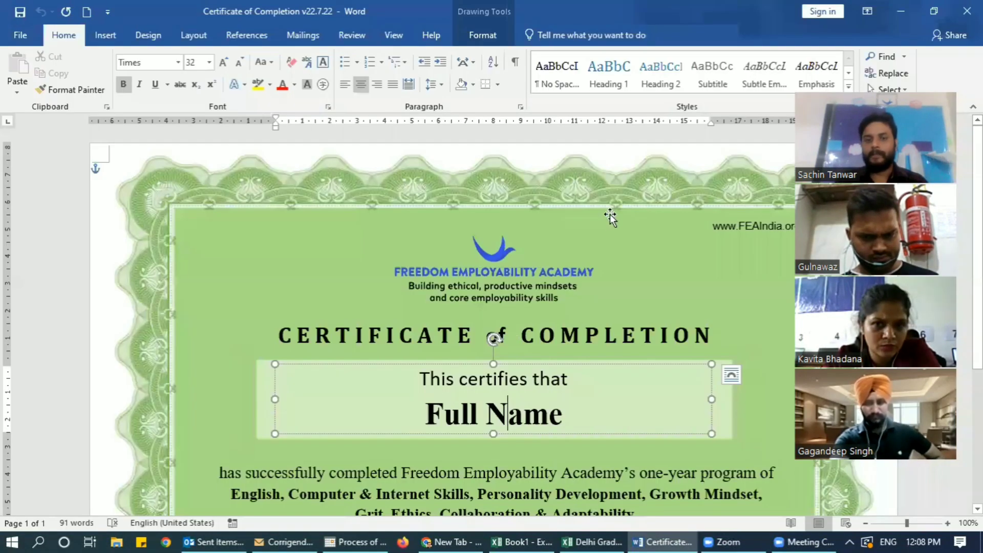
left_click(610, 217)
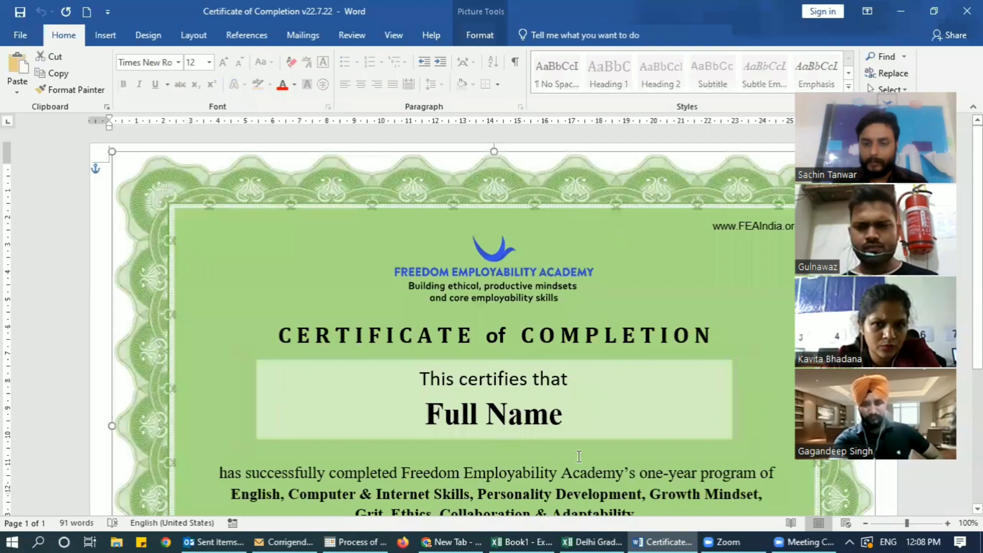
Switch back to the Book1 workbook and save it to the Desktop folder as Cert Aug 2022
left_click(530, 539)
left_click(405, 250)
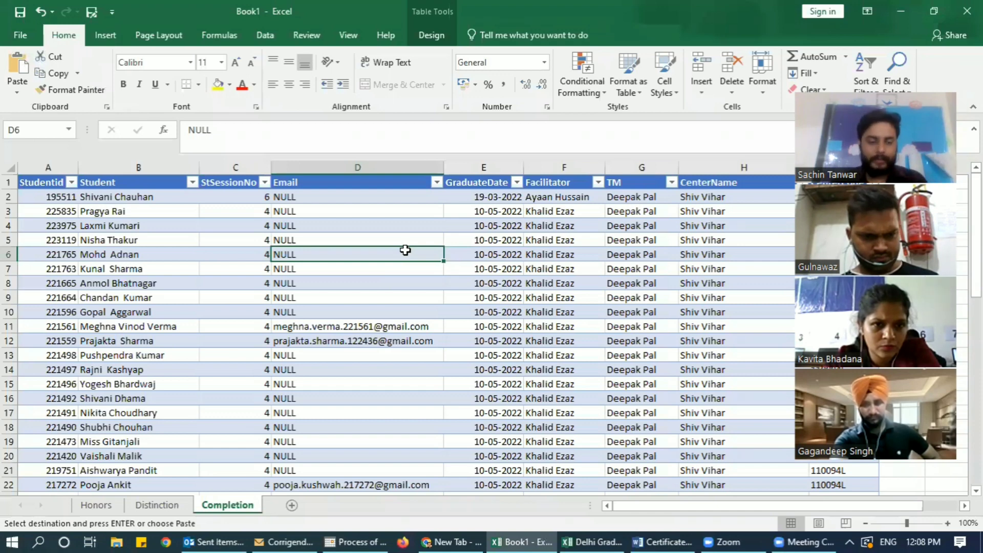
key("ctrl+s")
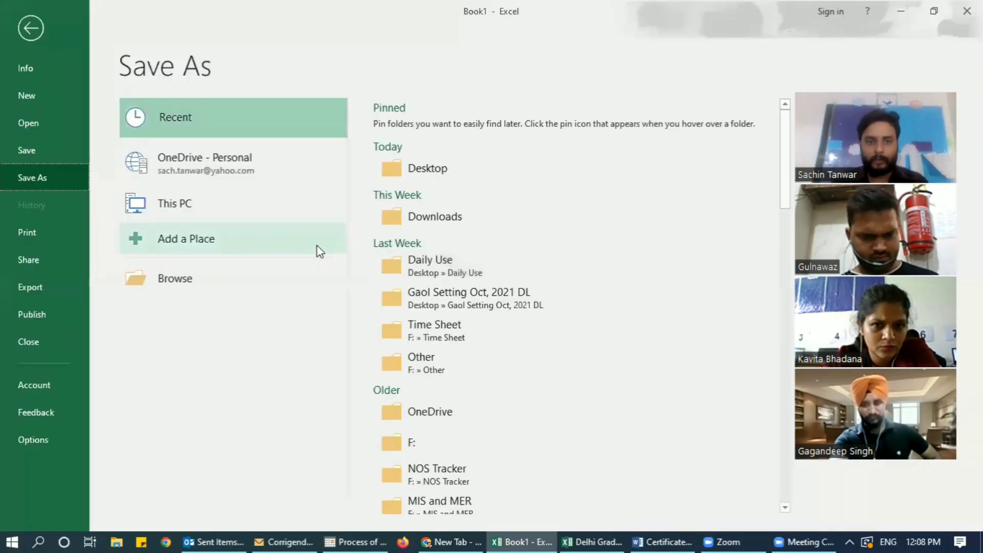
left_click(430, 163)
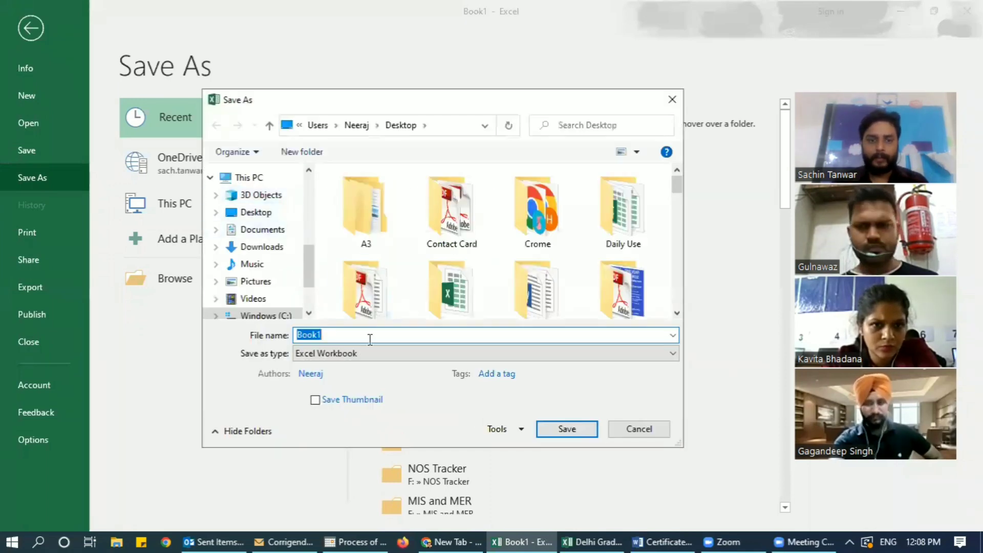
left_click(345, 334)
key("BackSpace")
key("BackSpace")
key("BackSpace")
key("BackSpace")
key("BackSpace")
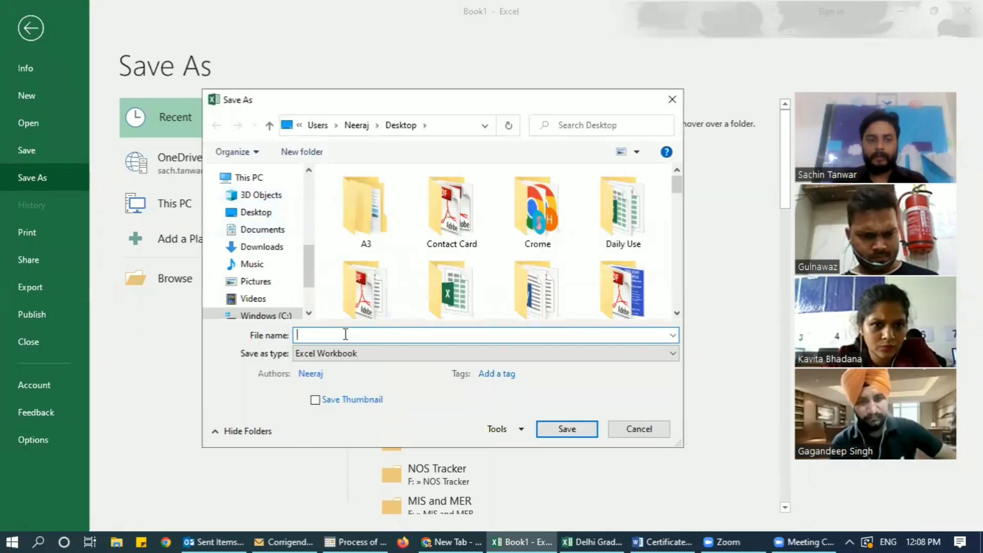
type("Cert")
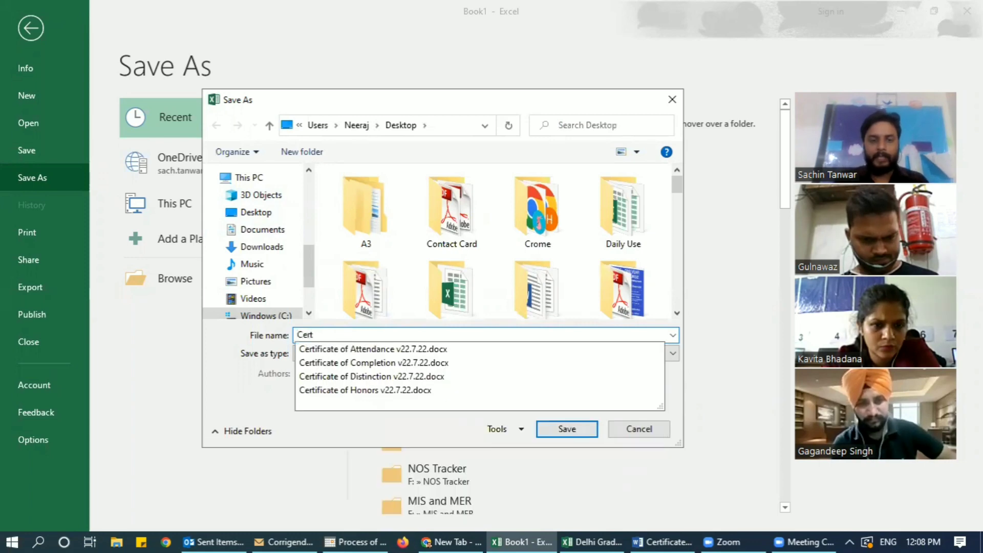
left_click(346, 334)
type("Aug 2022")
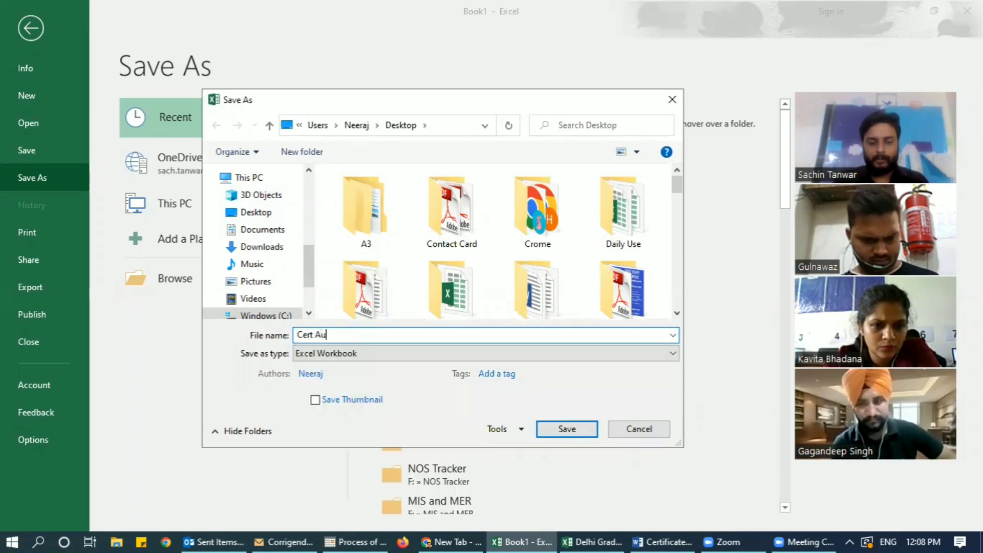
key("Return")
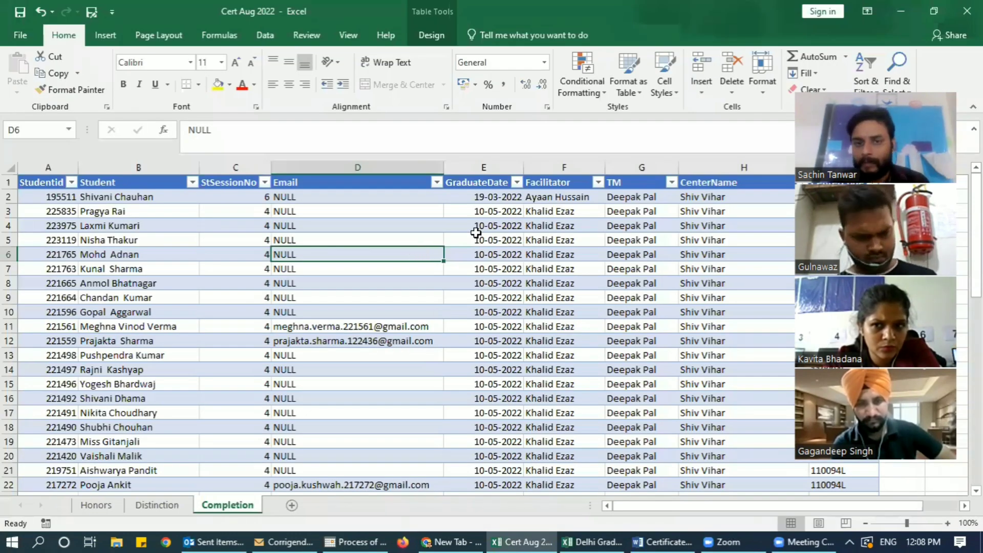
Switch to the Certificate of Completion v22.7.22 Word document and examine its Full Name placeholder and date field
left_click(551, 184)
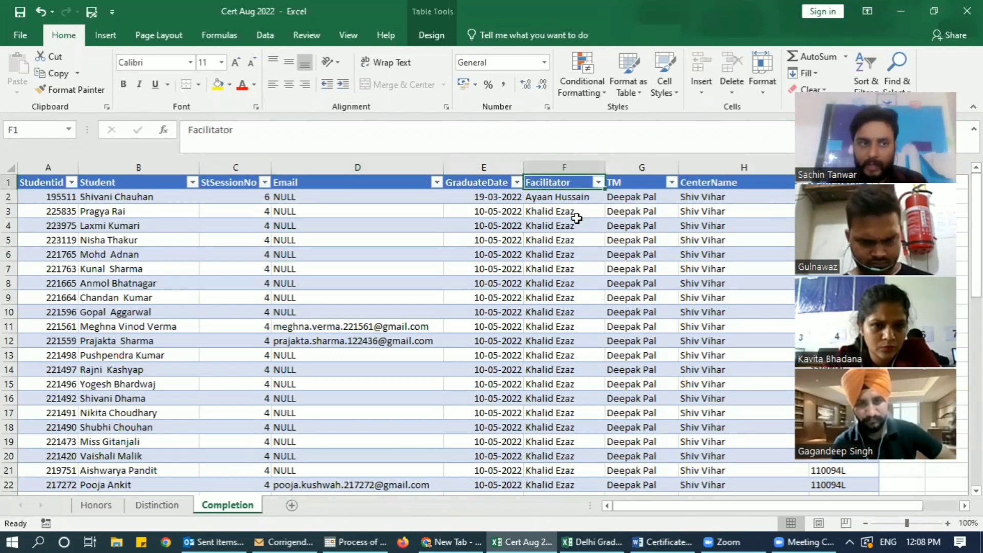
left_click(657, 537)
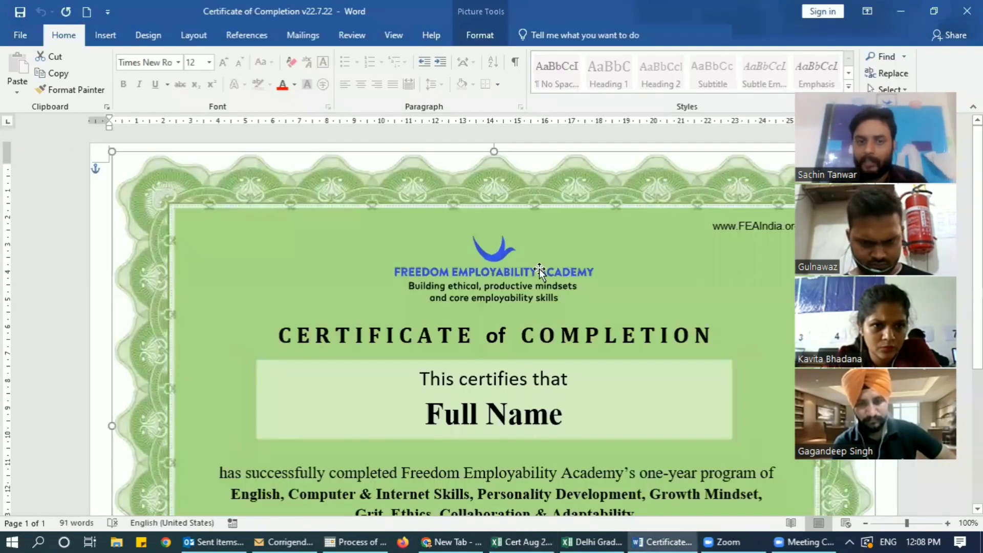
left_click(549, 414)
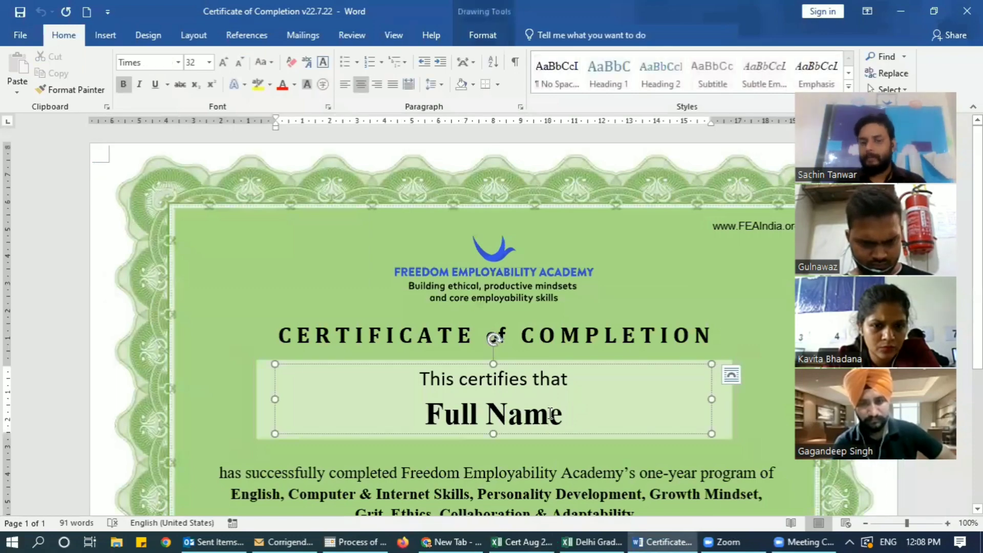
left_click(722, 268)
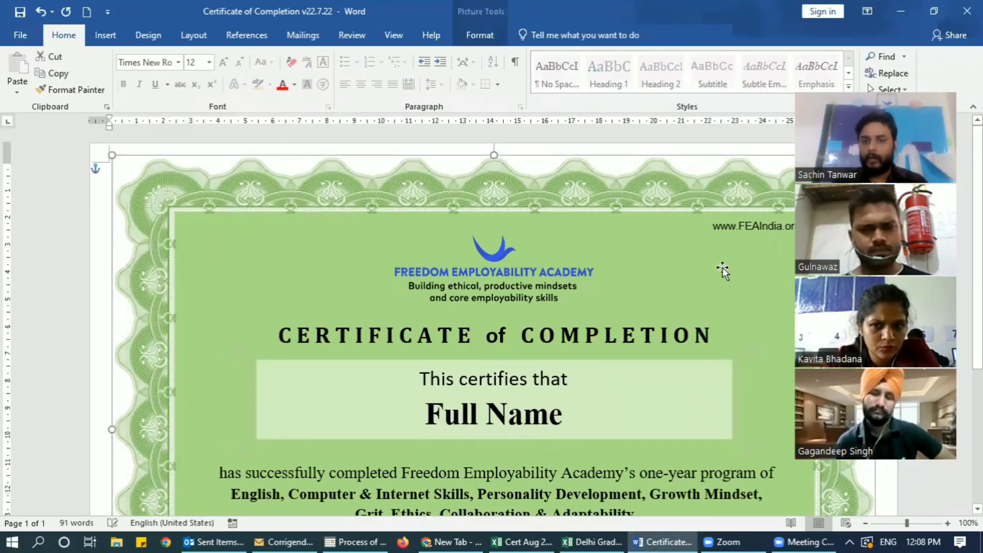
scroll(236, 399, "down", 4)
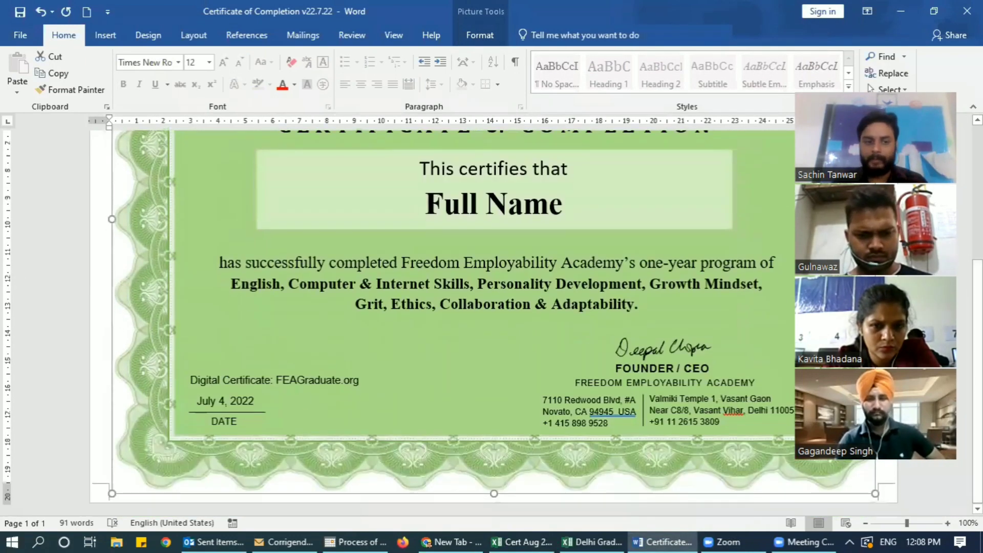
left_click(235, 400)
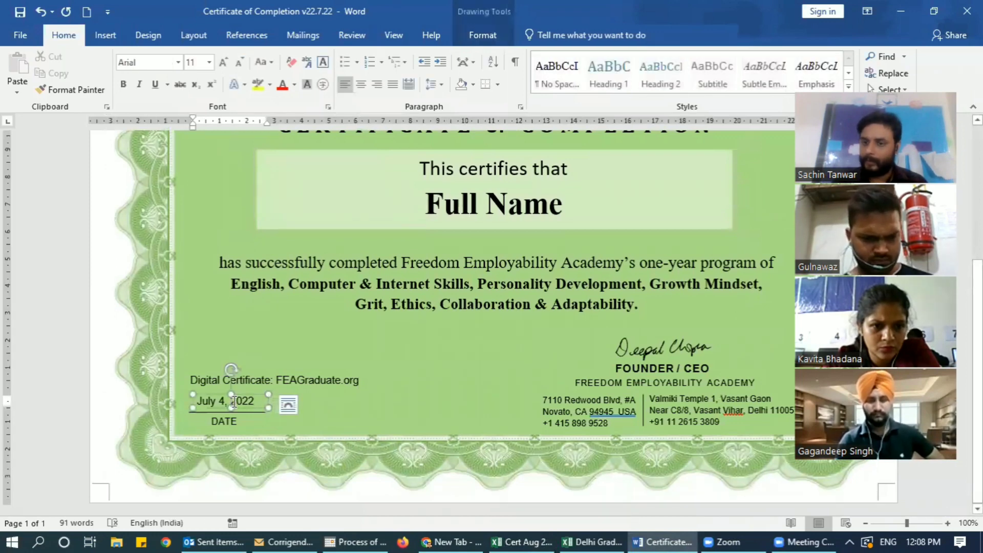
key("ctrl+s")
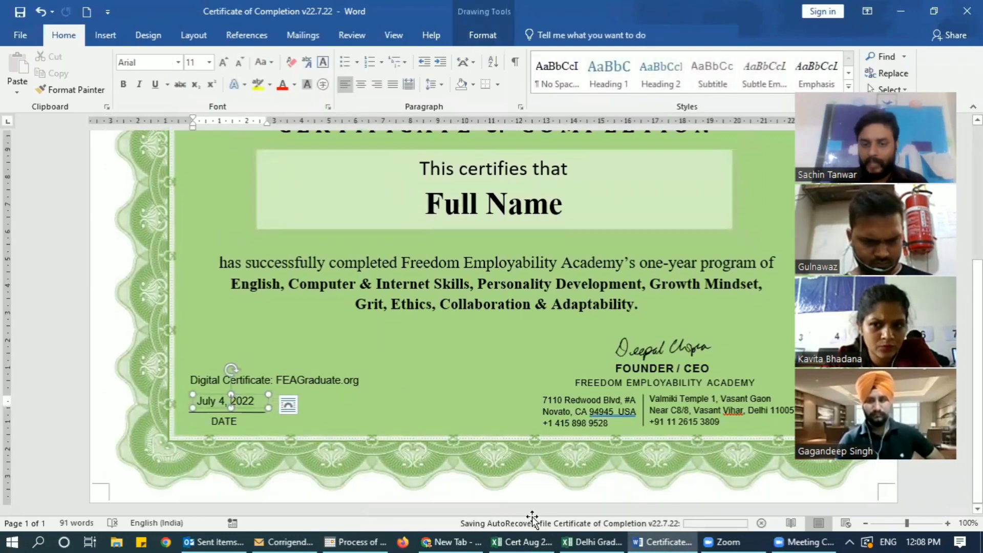
Switch to the Cert Aug 2022 workbook, check the Student and GraduateDate columns of the Completion sheet, and close the workbook
left_click(520, 541)
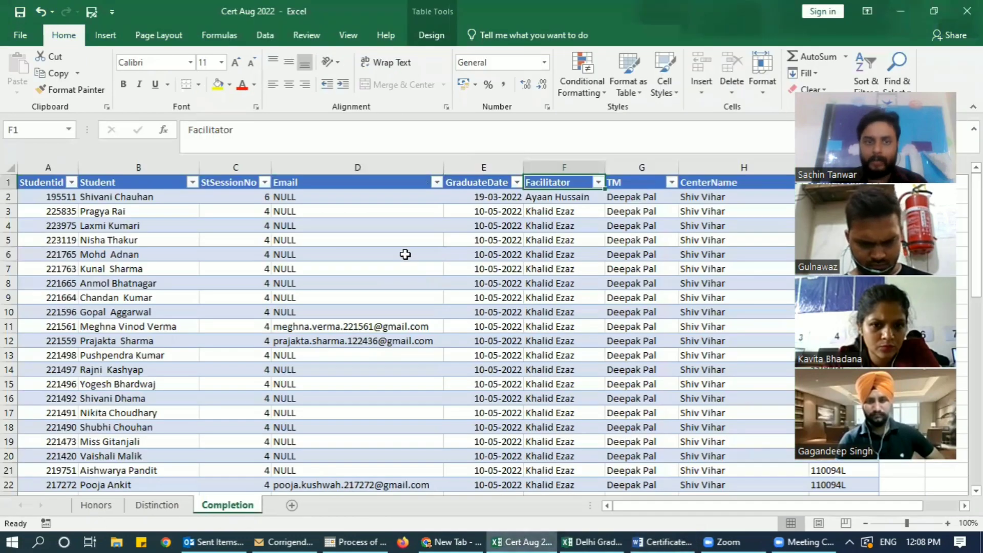
left_click(547, 212)
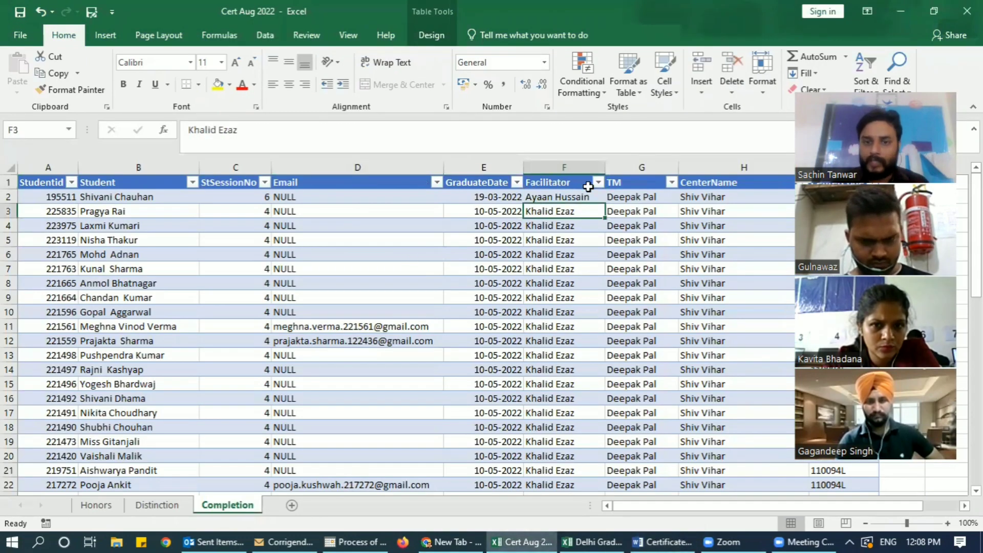
left_click(119, 183)
key("Right")
key("Right")
key("Right")
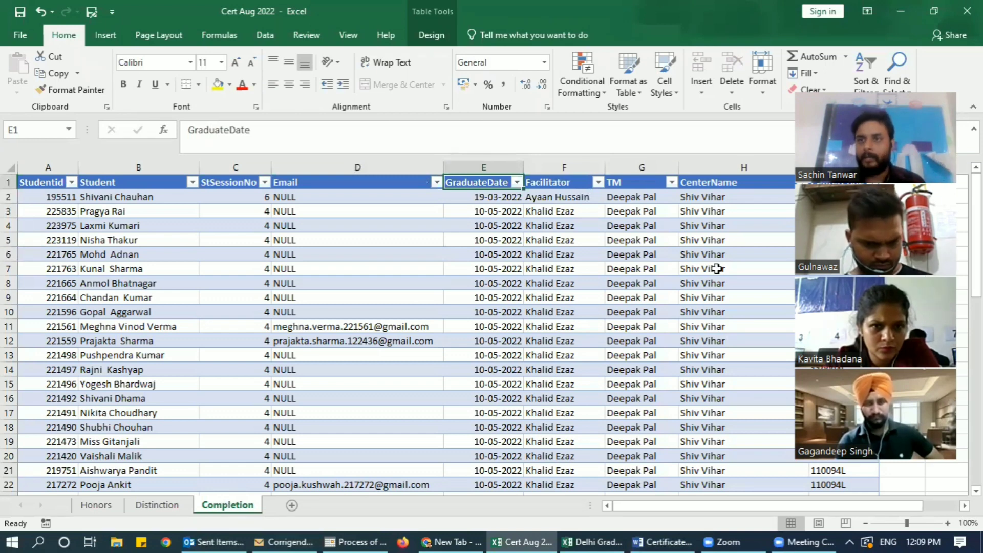
left_click(467, 296)
left_click(966, 11)
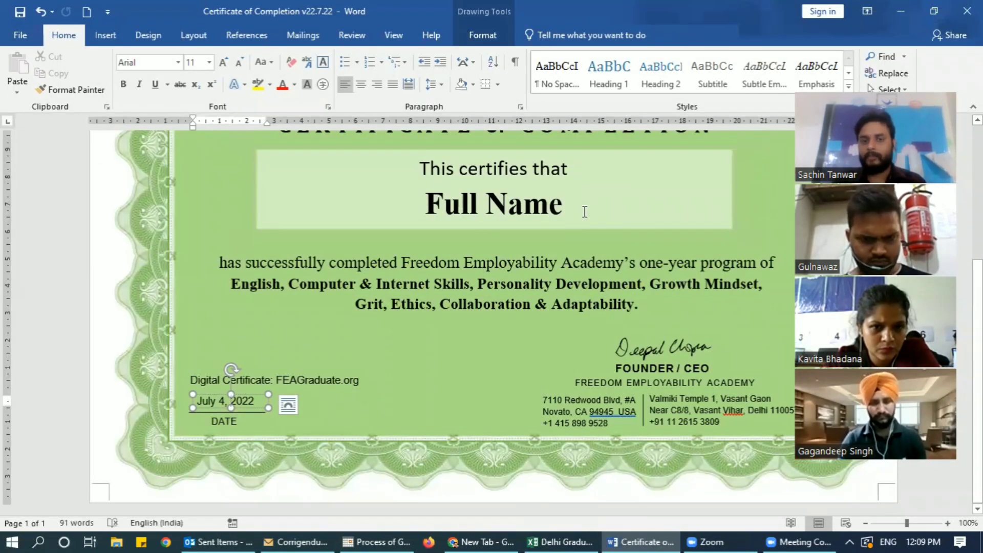
Connect the certificate's mail merge to the existing Cert Aug 2022 workbook on the Desktop, using its Completion$ table as the recipient list
left_click_drag(573, 204, 414, 201)
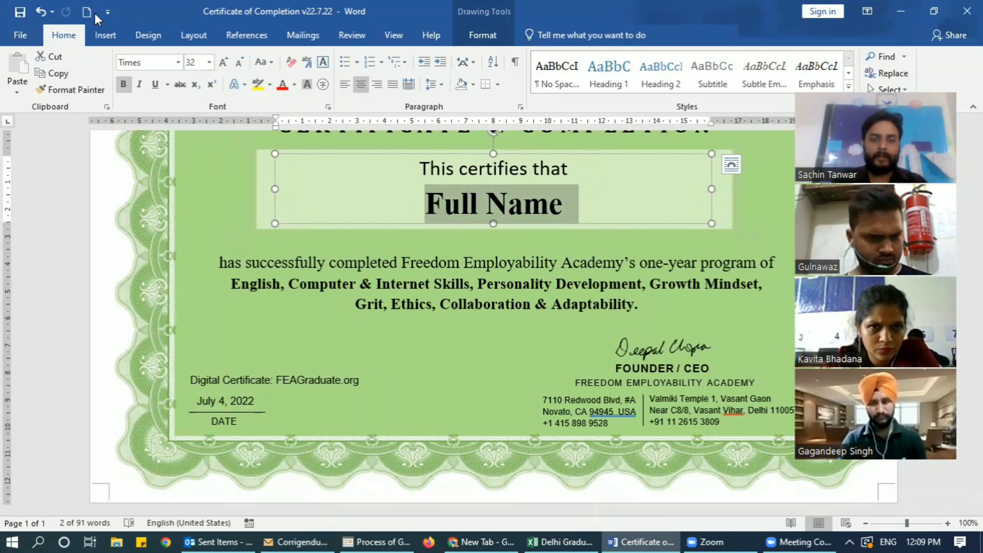
left_click(303, 36)
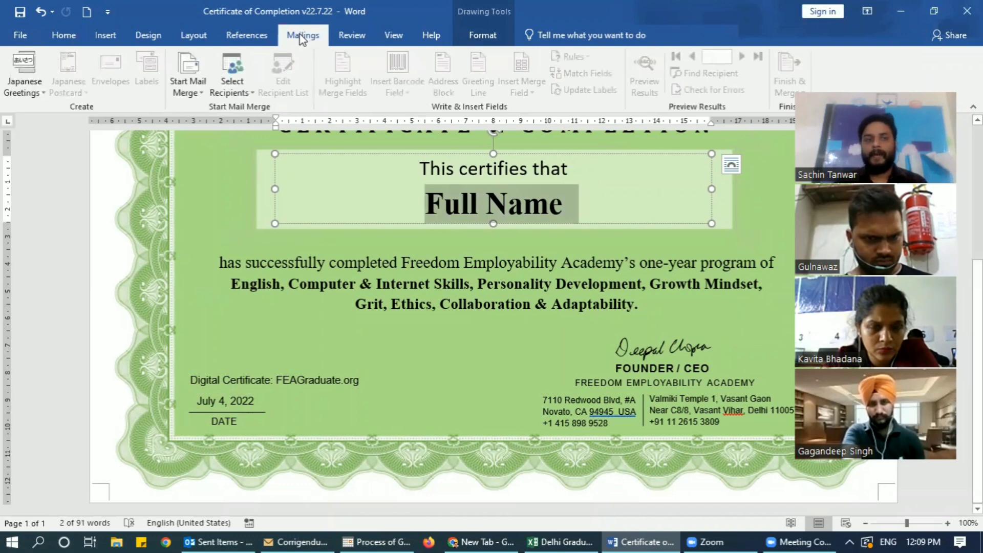
left_click(233, 87)
left_click(189, 92)
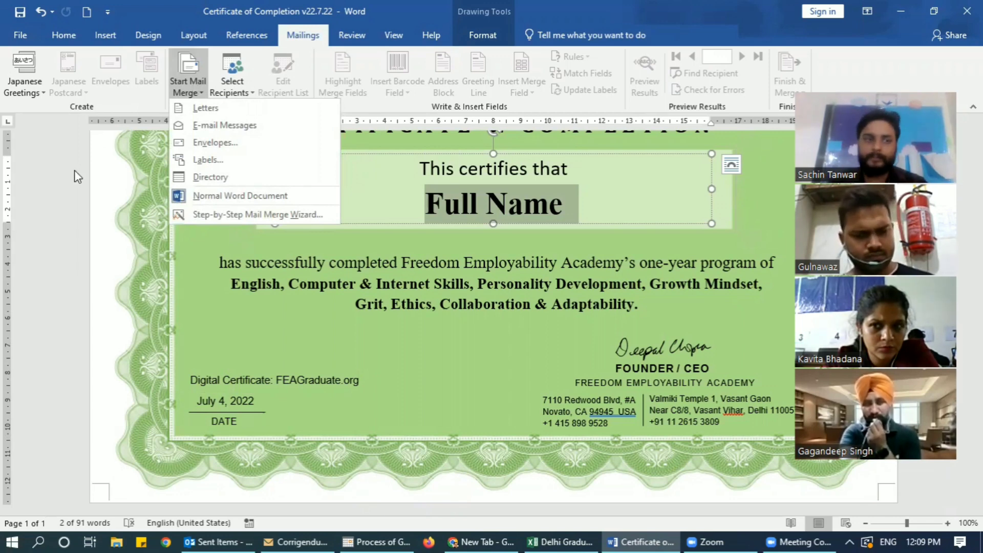
left_click(72, 196)
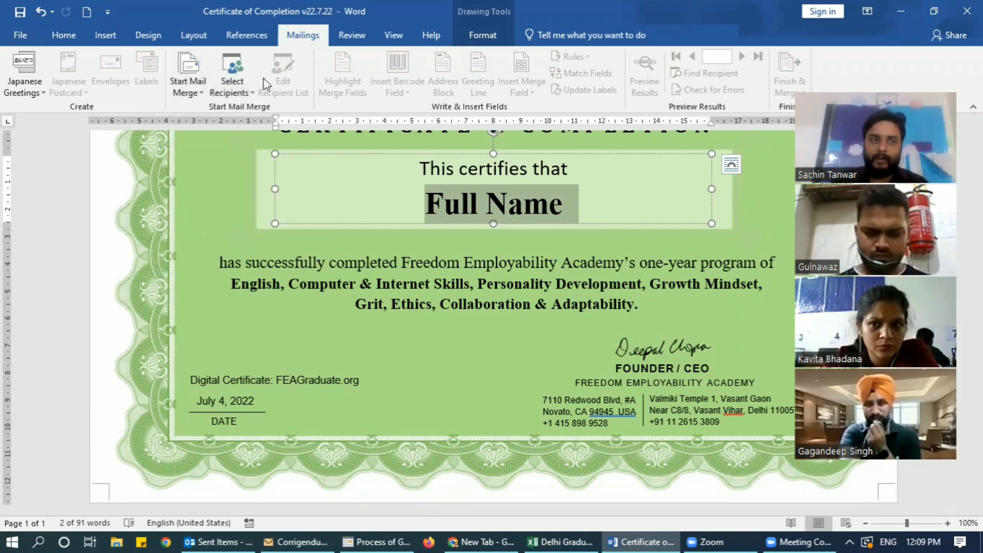
left_click(241, 93)
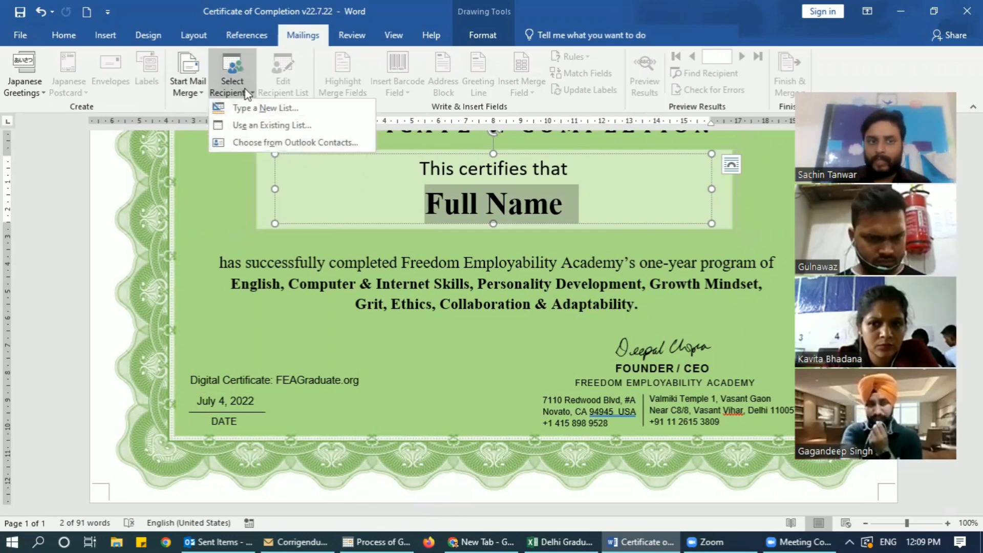
left_click(278, 127)
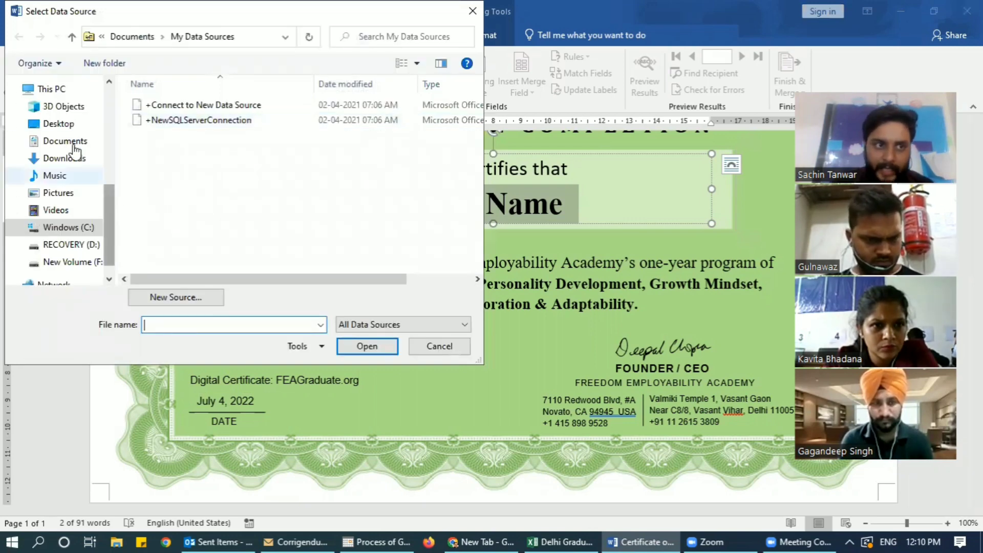
left_click(60, 125)
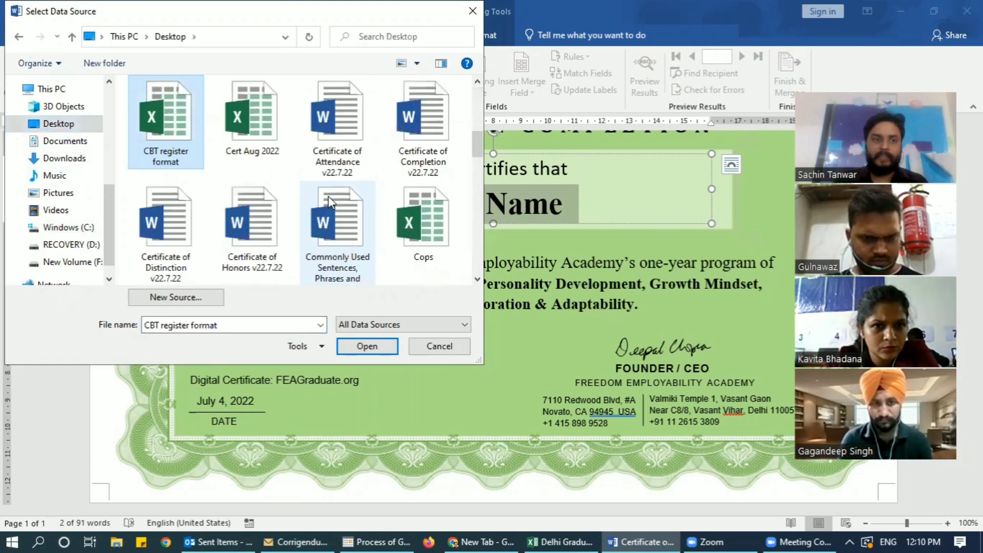
key("Right")
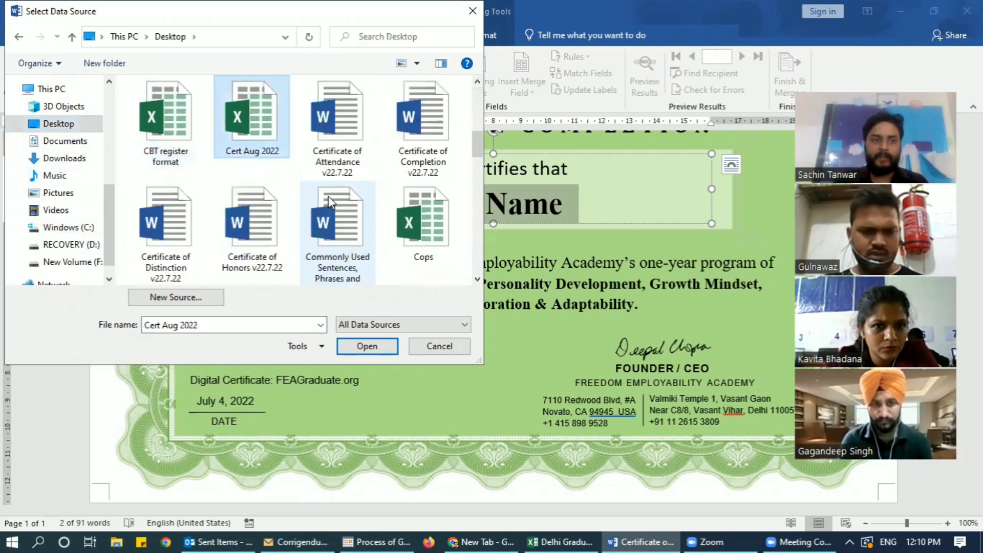
double_click(256, 119)
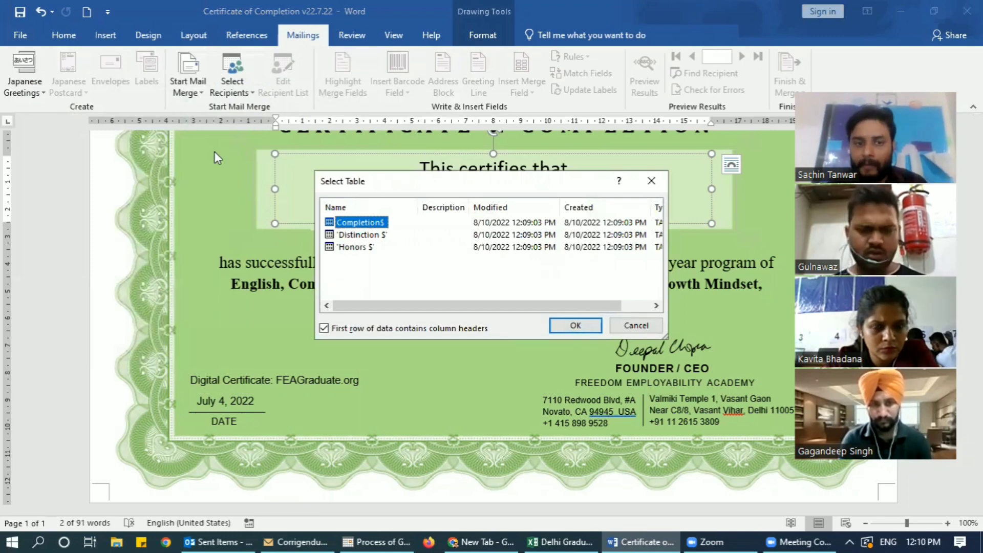
double_click(346, 225)
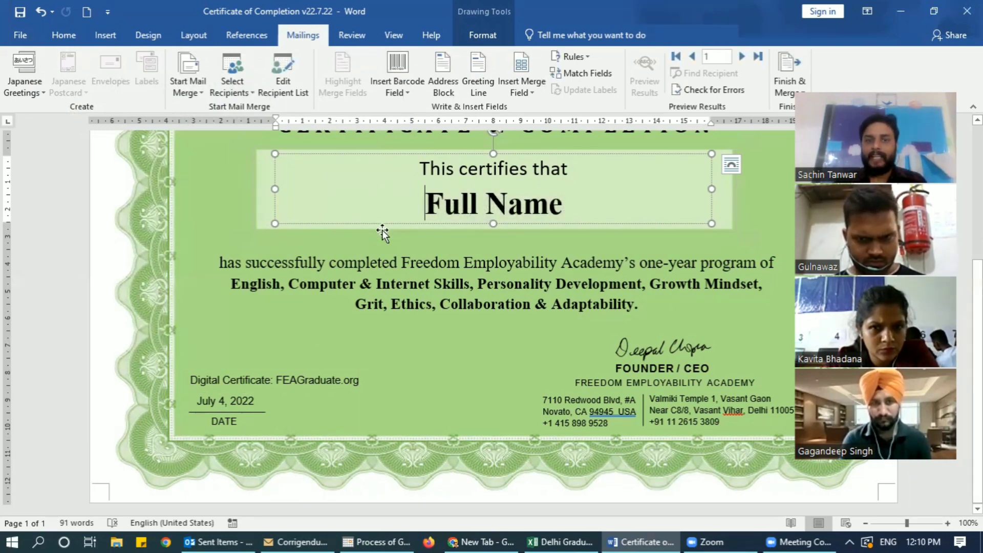
Replace the Full Name placeholder on the certificate with the Student merge field
left_click_drag(576, 205, 424, 203)
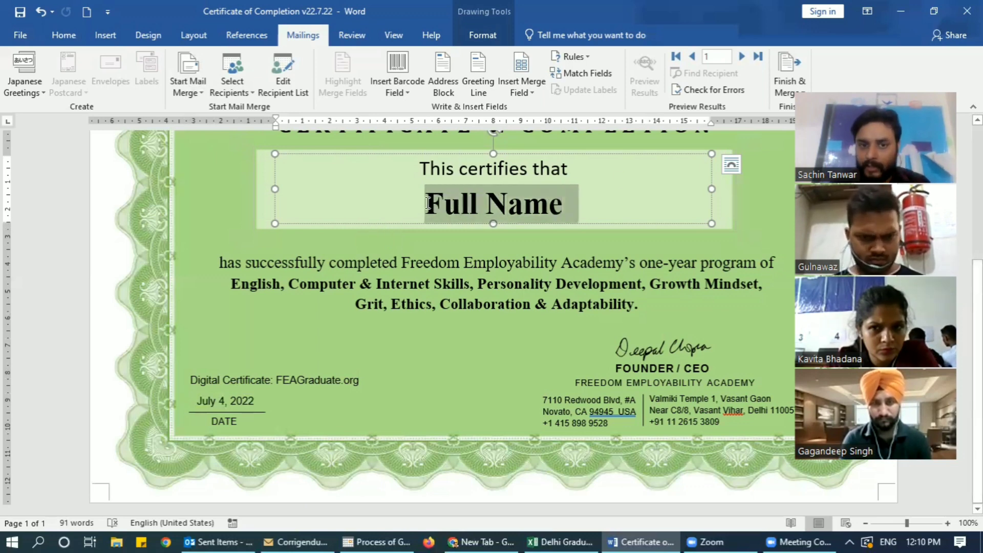
left_click(535, 87)
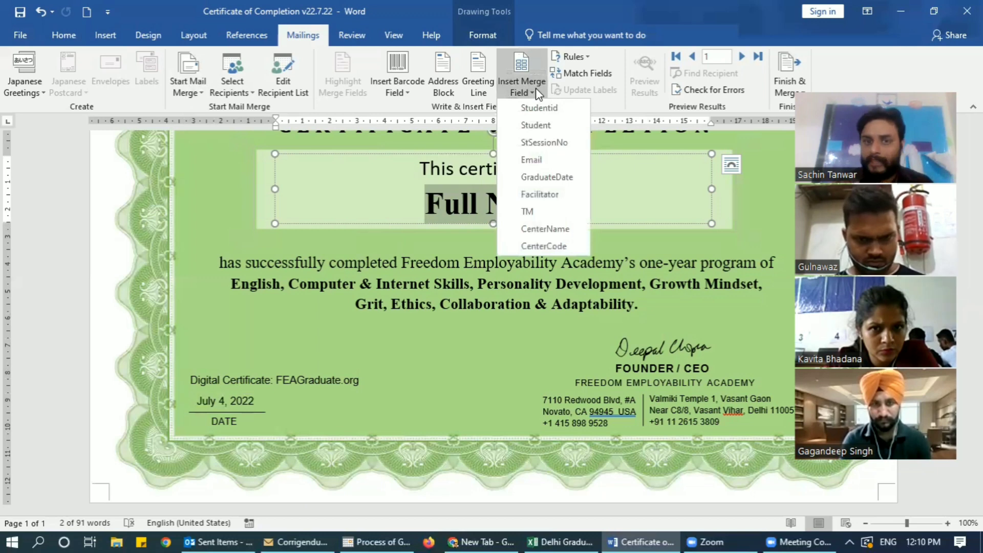
left_click(536, 125)
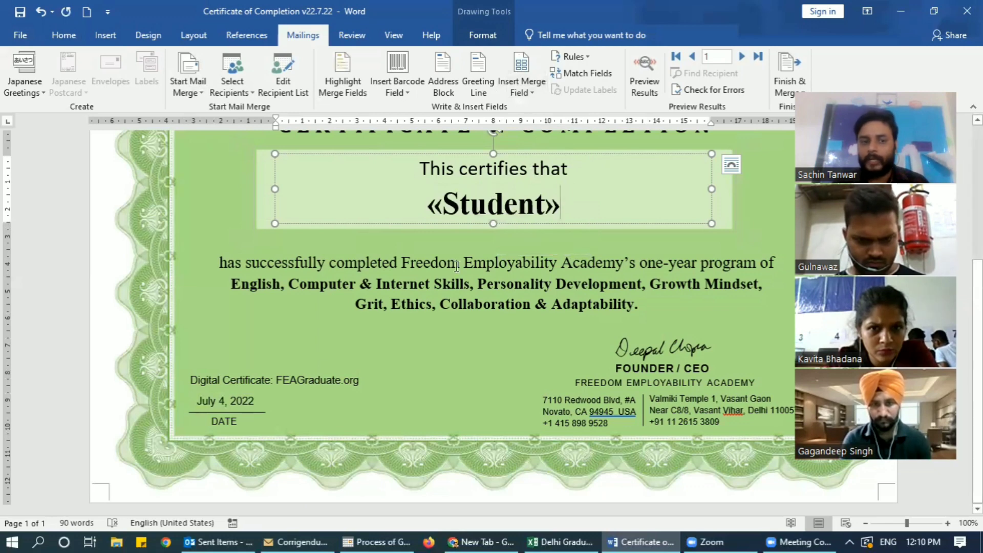
Replace the July 4, 2022 date above the DATE line with the GraduateDate merge field
left_click(235, 398)
left_click_drag(256, 401, 191, 403)
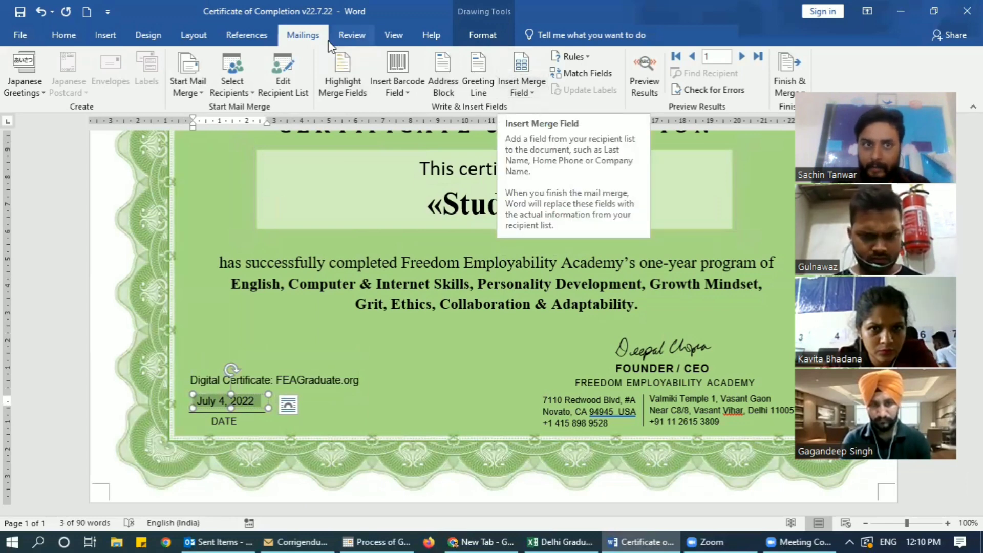
left_click(530, 93)
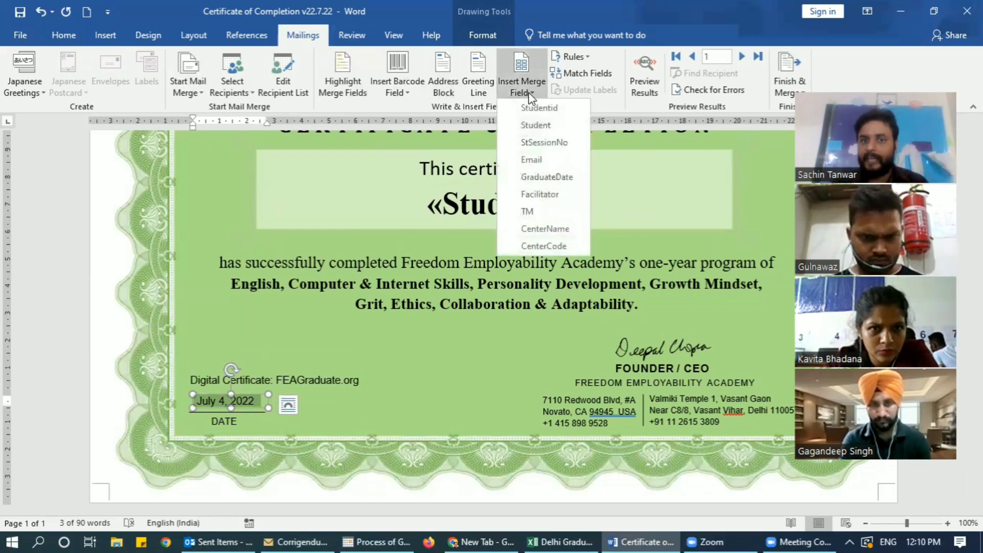
left_click(538, 177)
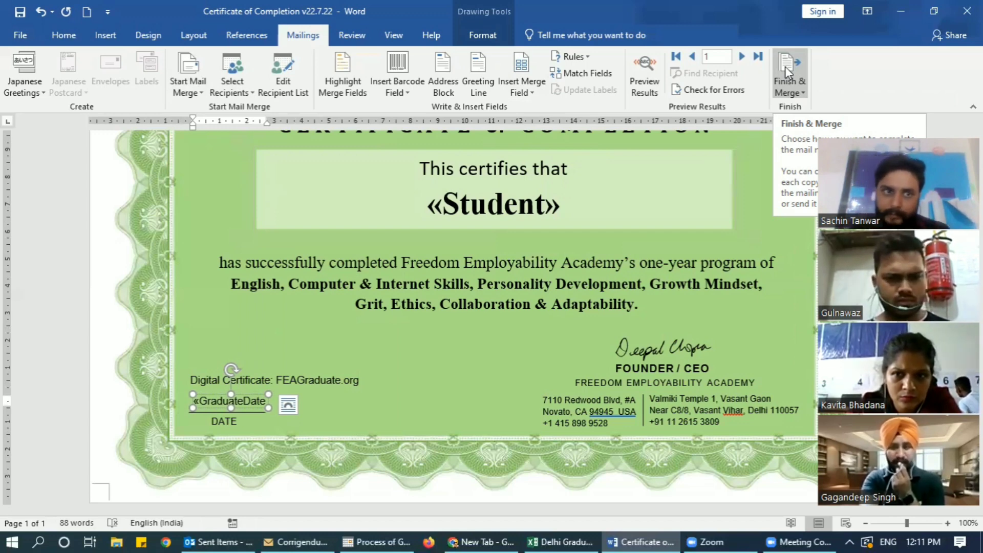
left_click(249, 92)
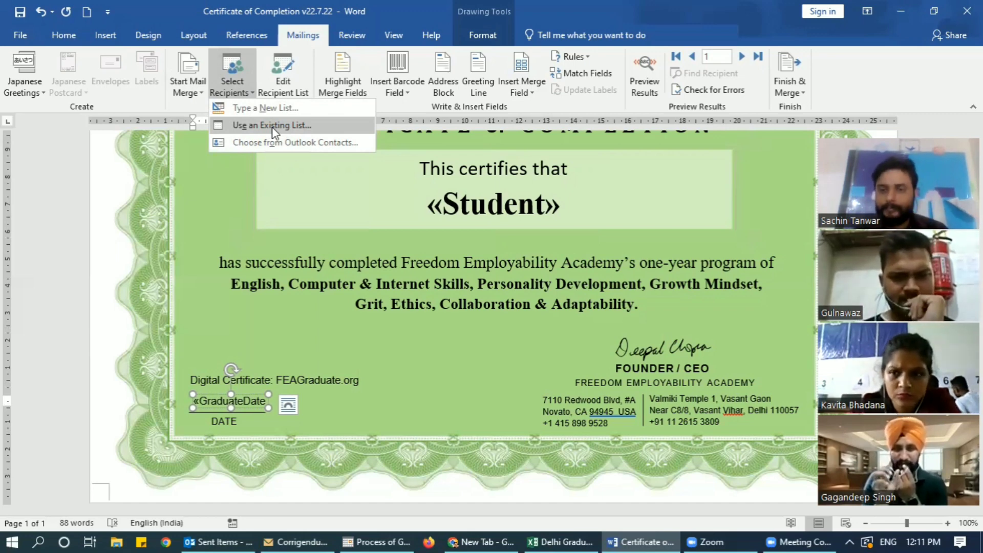
left_click(530, 87)
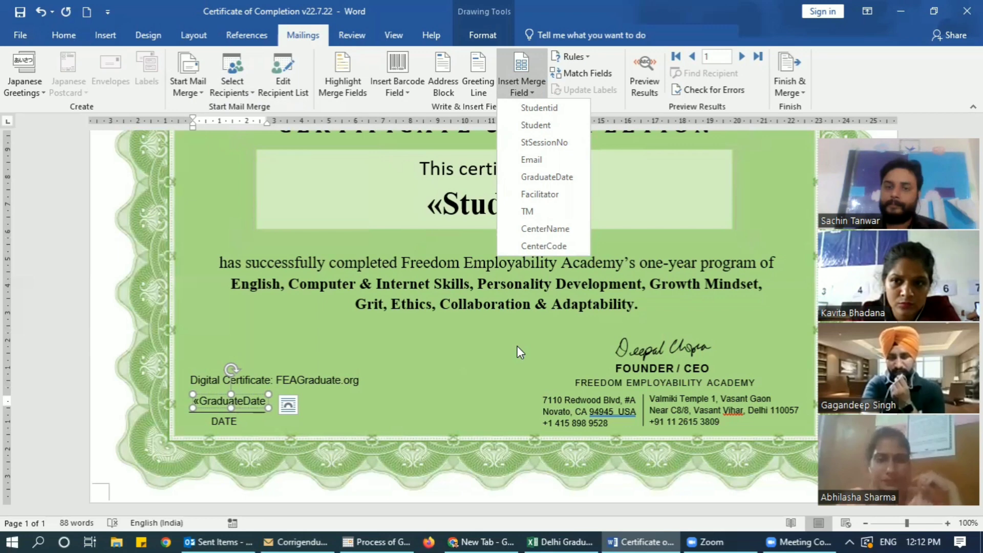
left_click(786, 62)
left_click(786, 62)
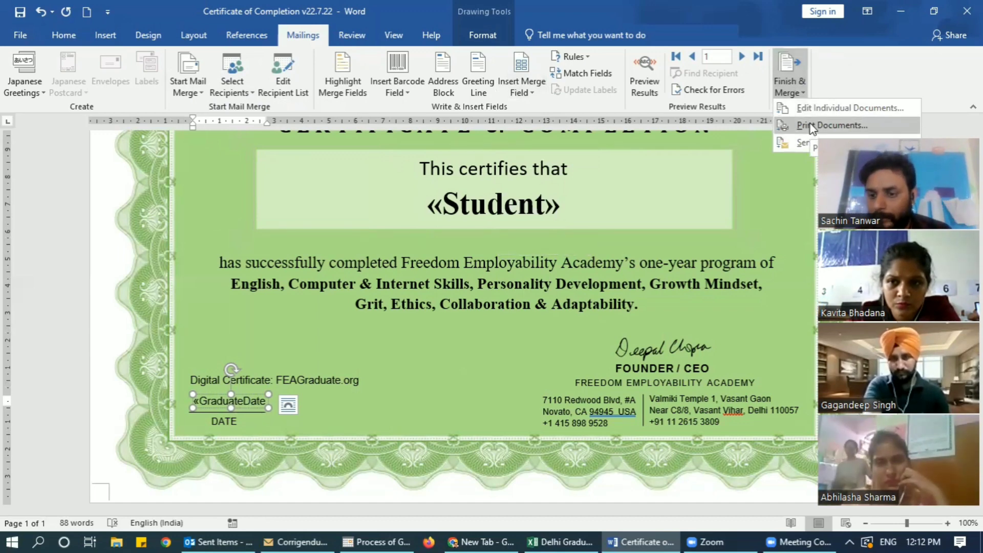
Merge all records to the Microsoft Print to PDF printer and save the output on the Desktop as Aug 2022
left_click(789, 82)
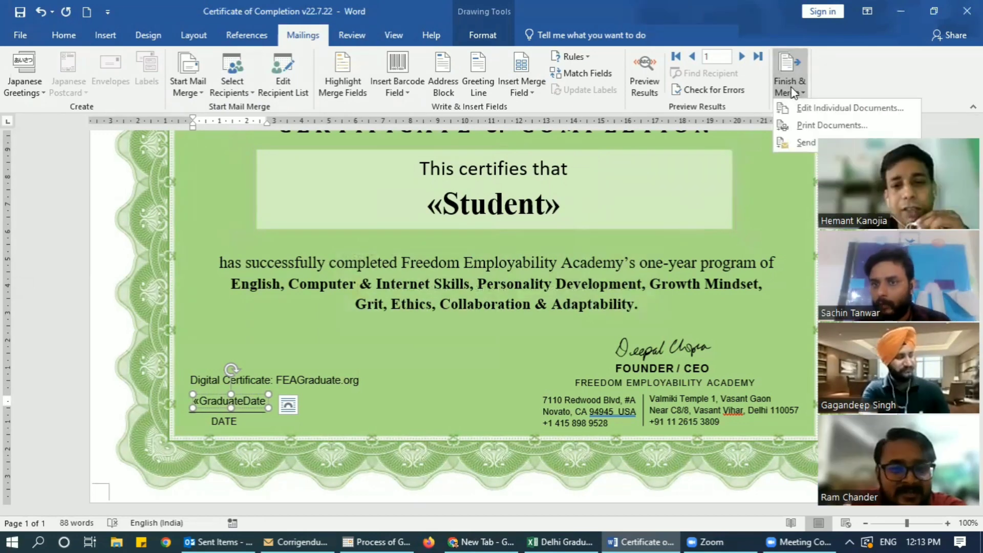
left_click(826, 126)
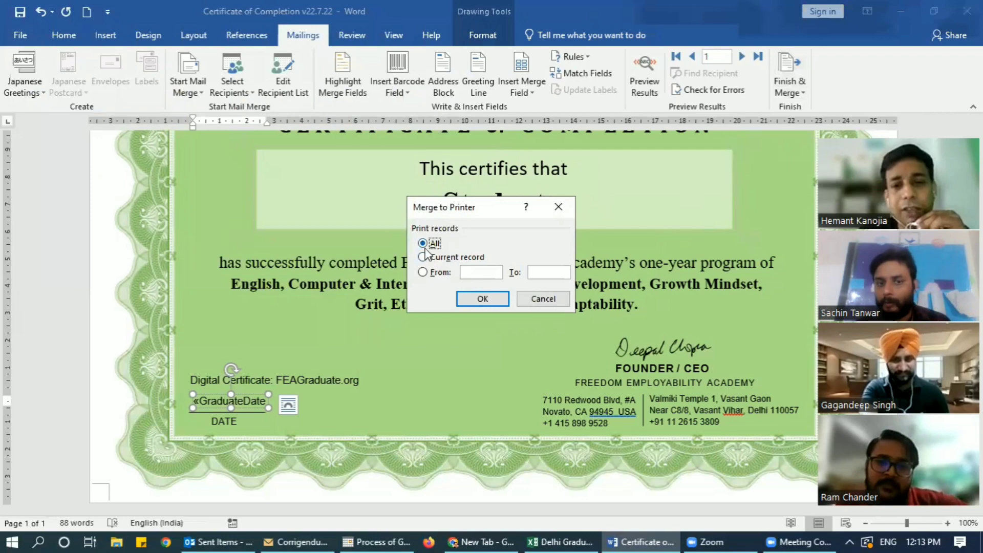
left_click(478, 300)
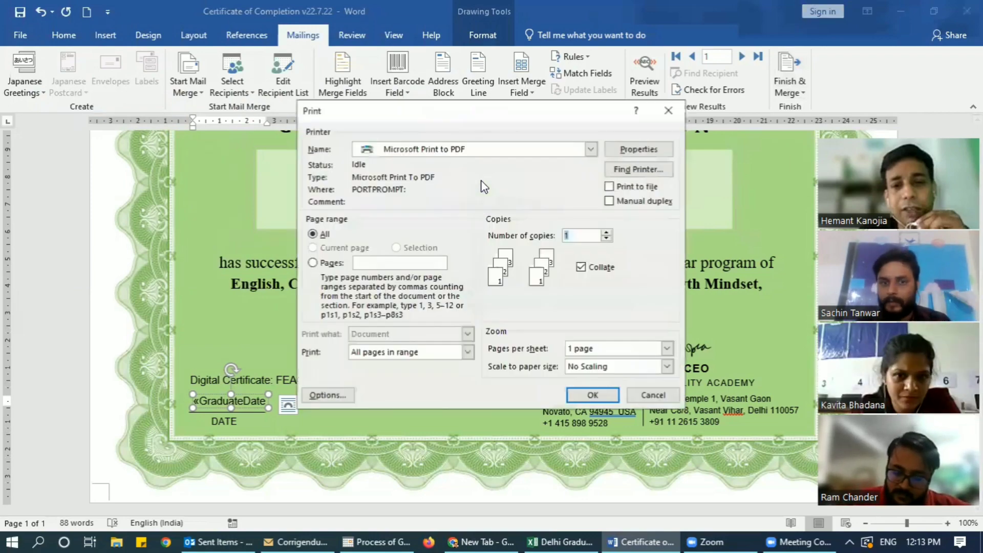
left_click(591, 148)
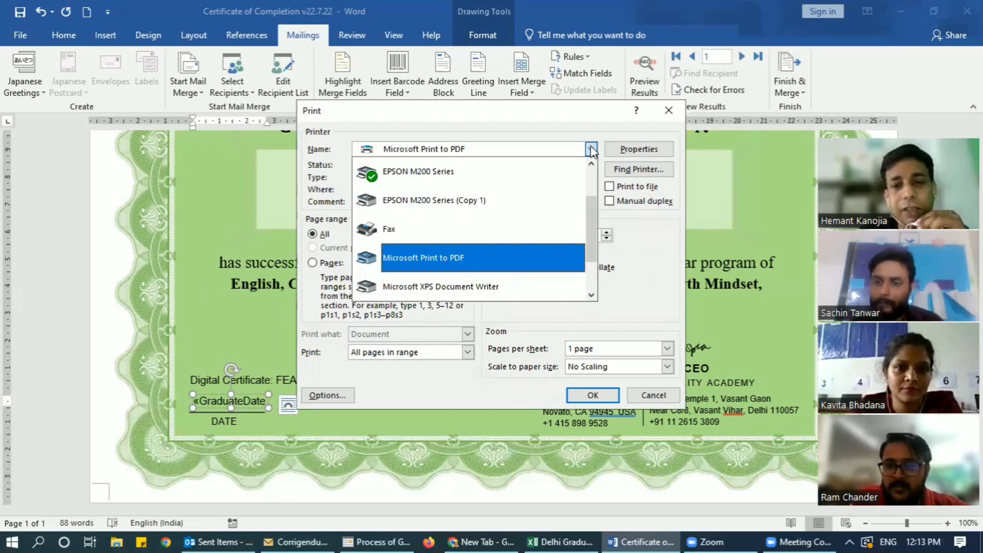
left_click(413, 257)
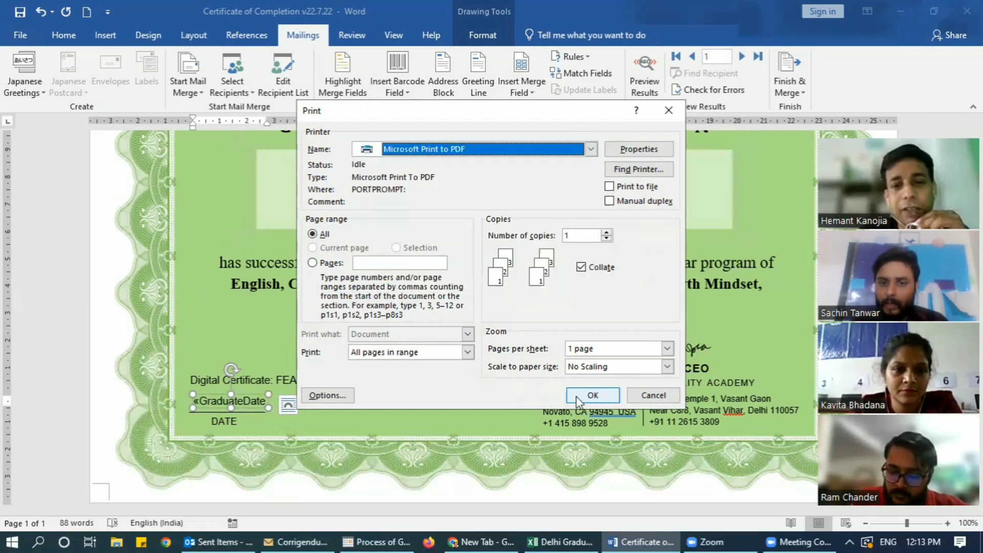
left_click(576, 394)
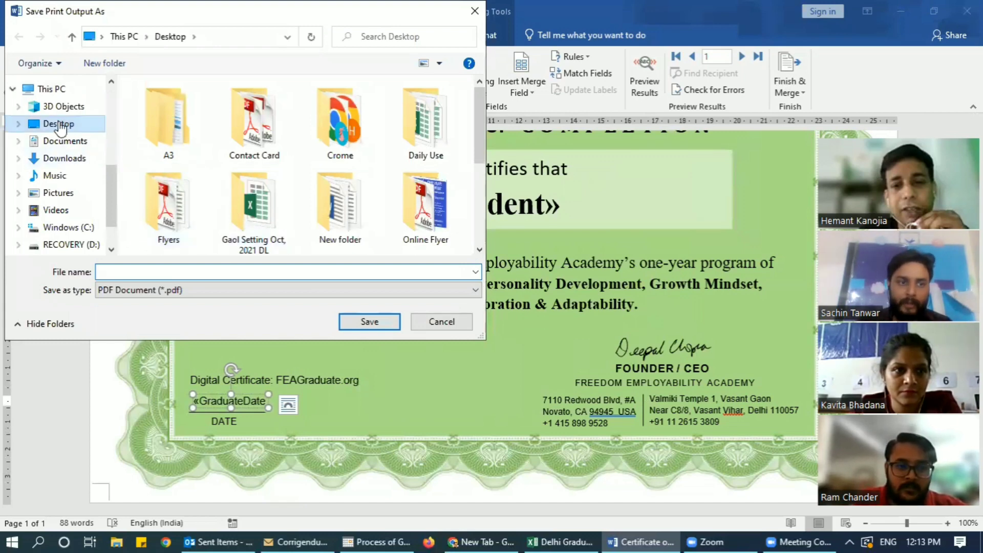
type("Aug 2022")
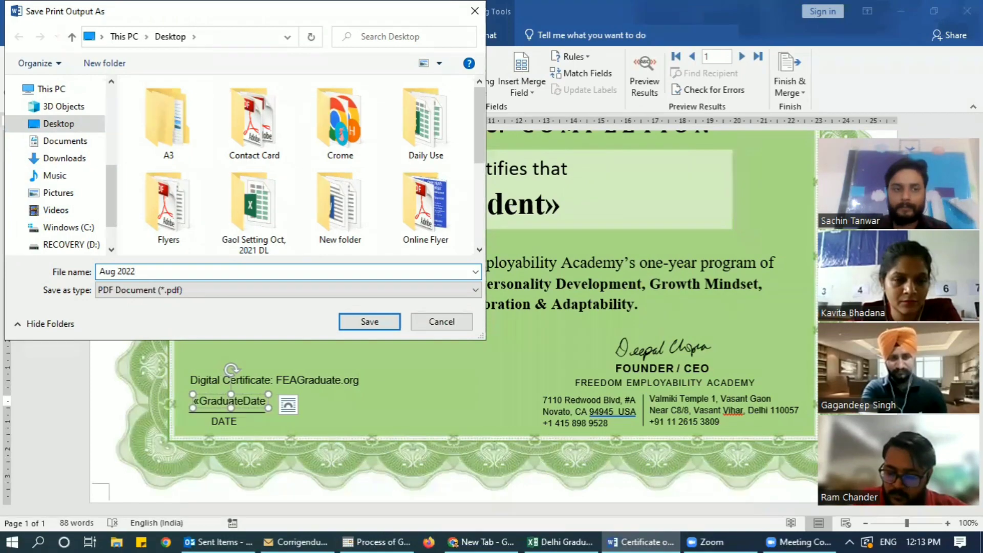
key("Return")
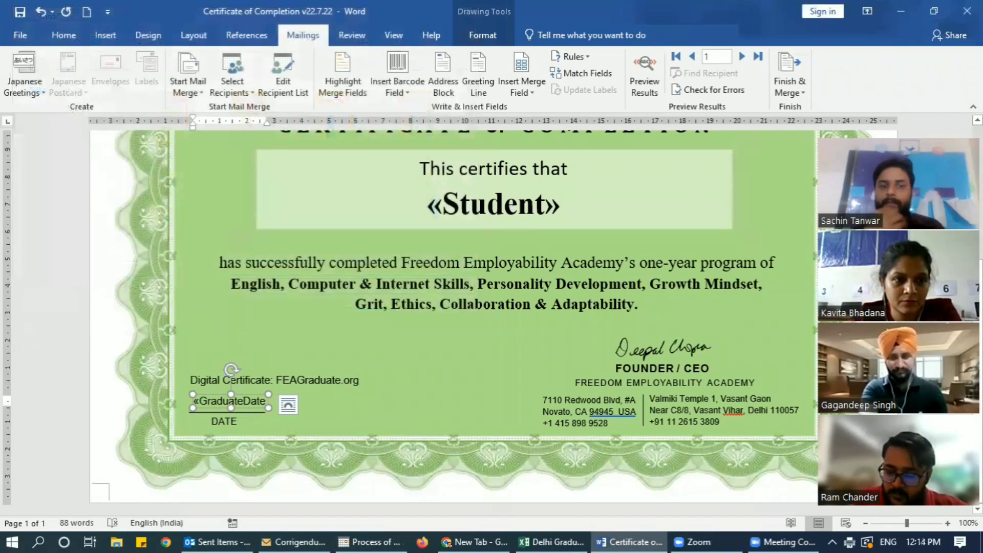
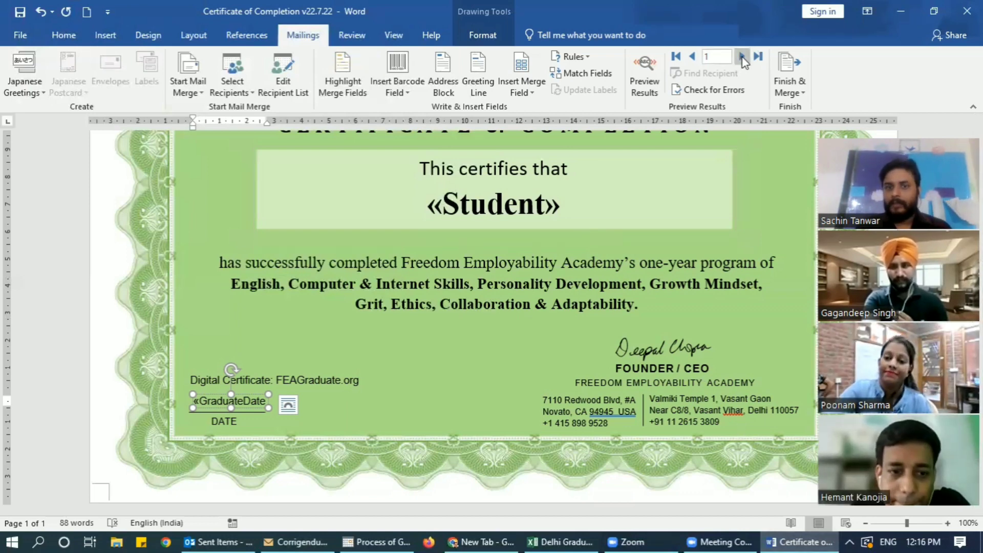
Advance to record 3 of the recipient list and preview the merged certificate
left_click(742, 57)
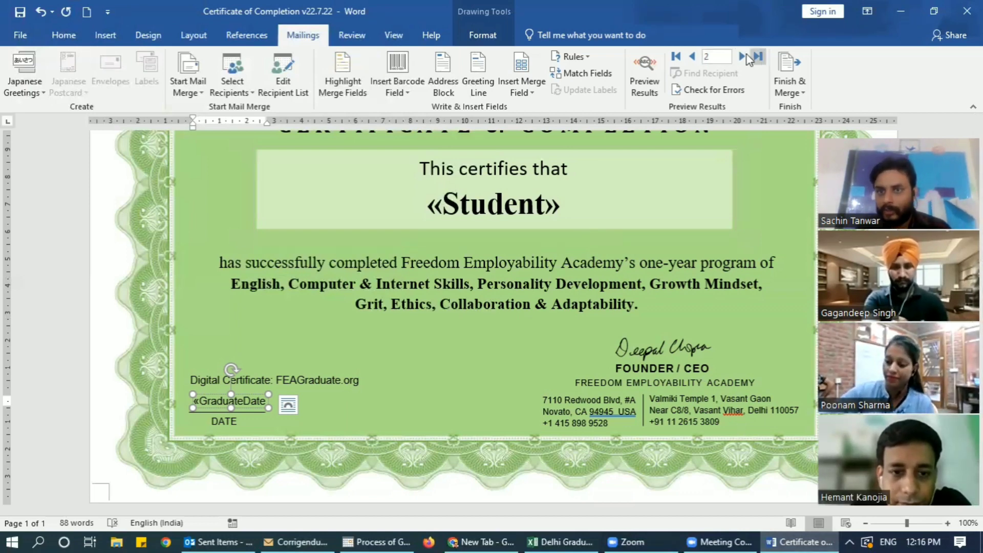
left_click(742, 59)
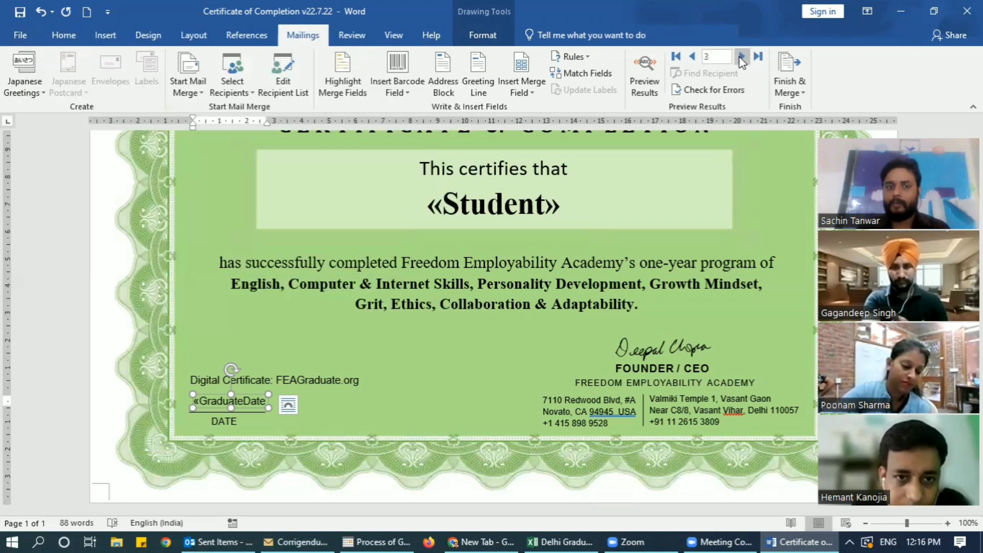
left_click(643, 64)
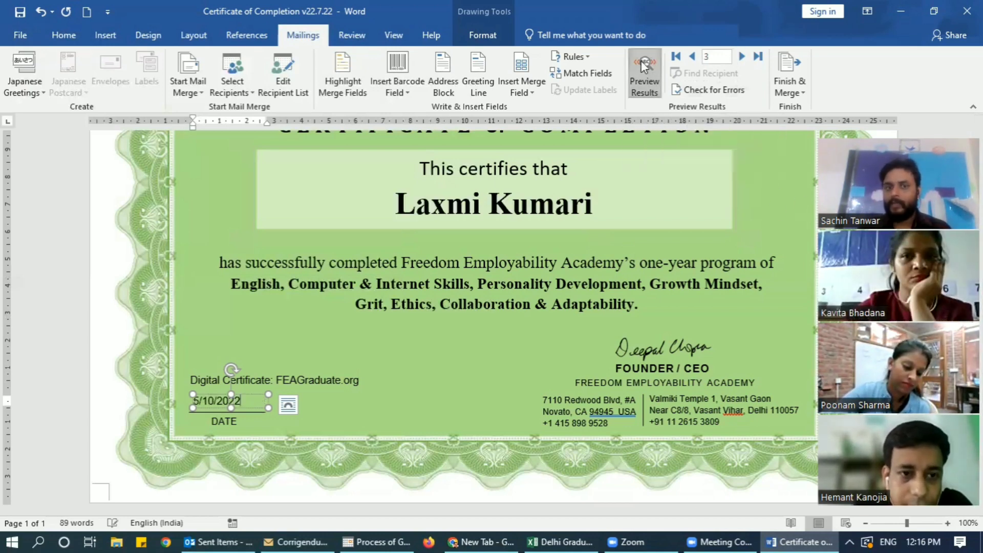
Preview the merged certificate for record 18 of the recipient list
left_click(644, 64)
left_click(644, 64)
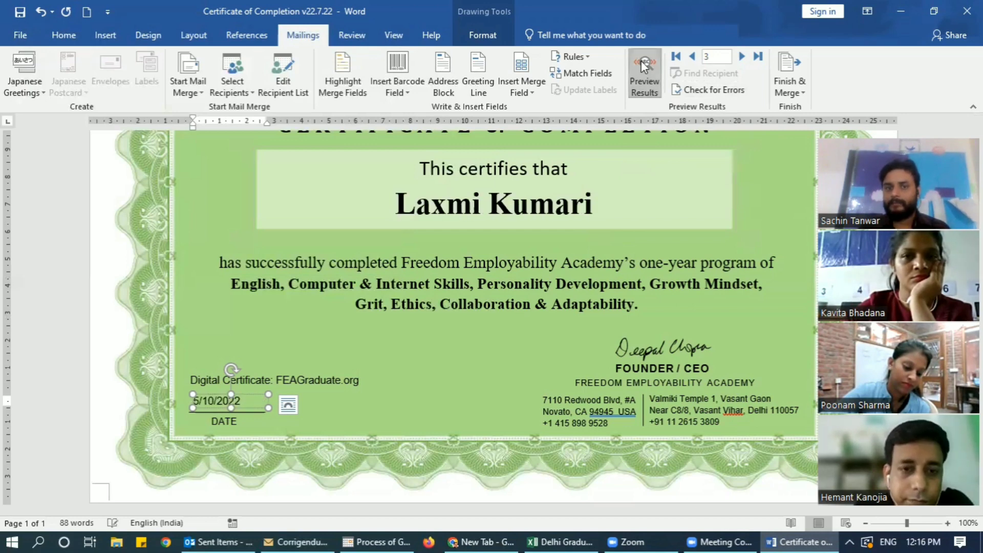
left_click(704, 56)
type("18")
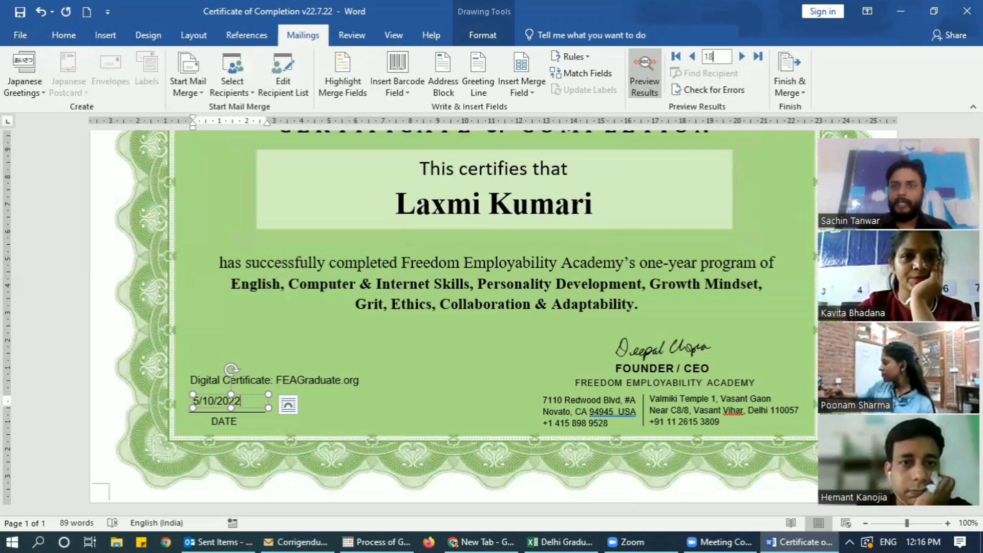
key("Return")
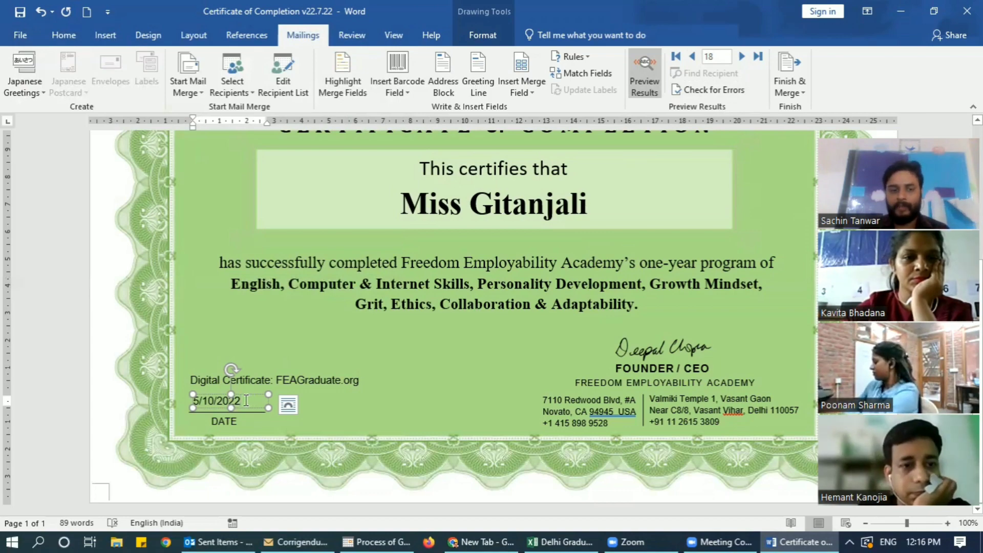
Open the Aug 2022 PDF from the desktop and page through the merged certificates to check names and dates
key("super+d")
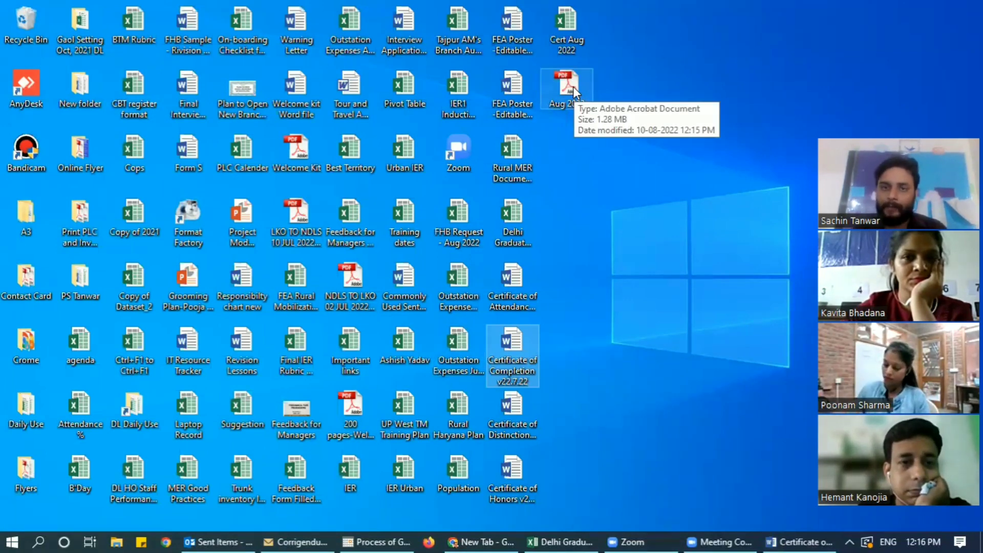
double_click(573, 87)
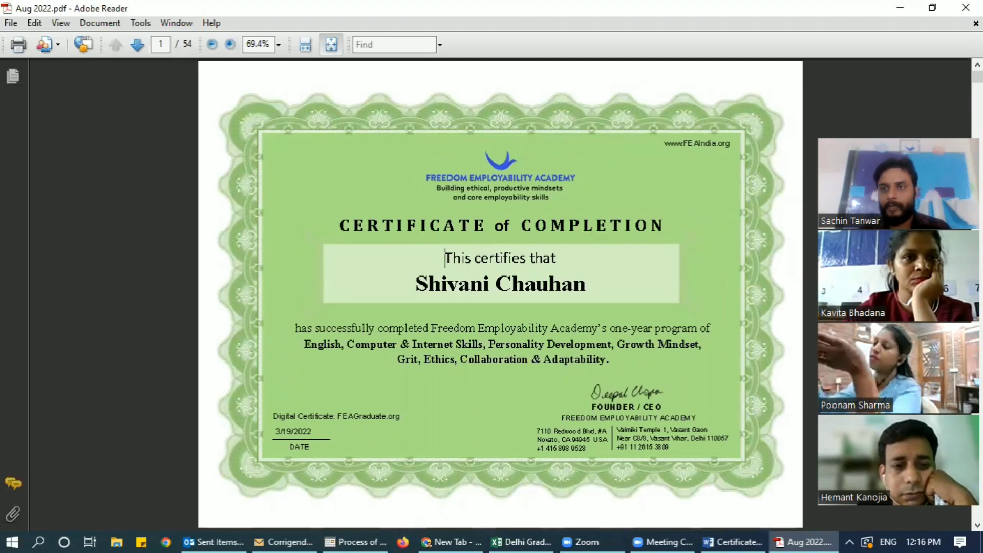
left_click(521, 114)
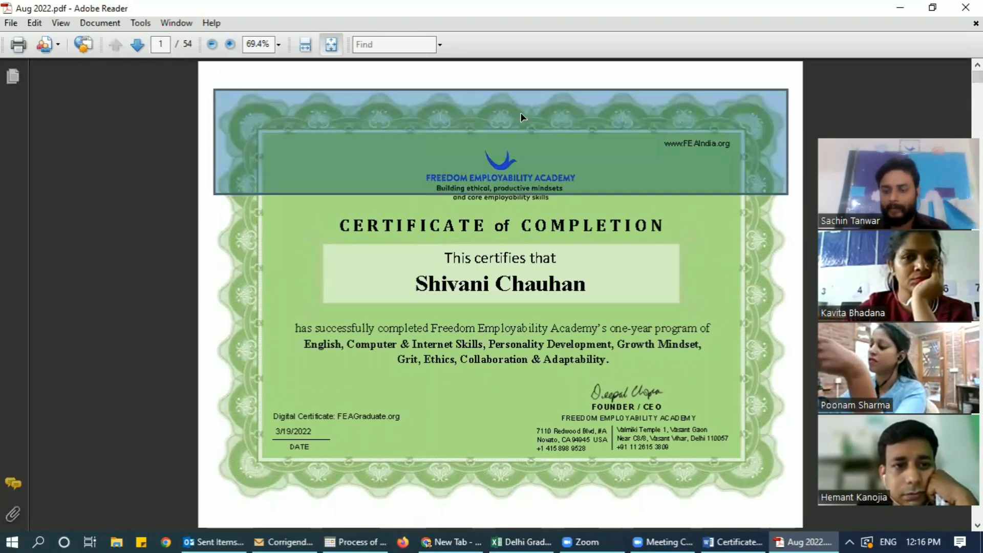
scroll(520, 113, "down", 3)
scroll(521, 113, "down", 7)
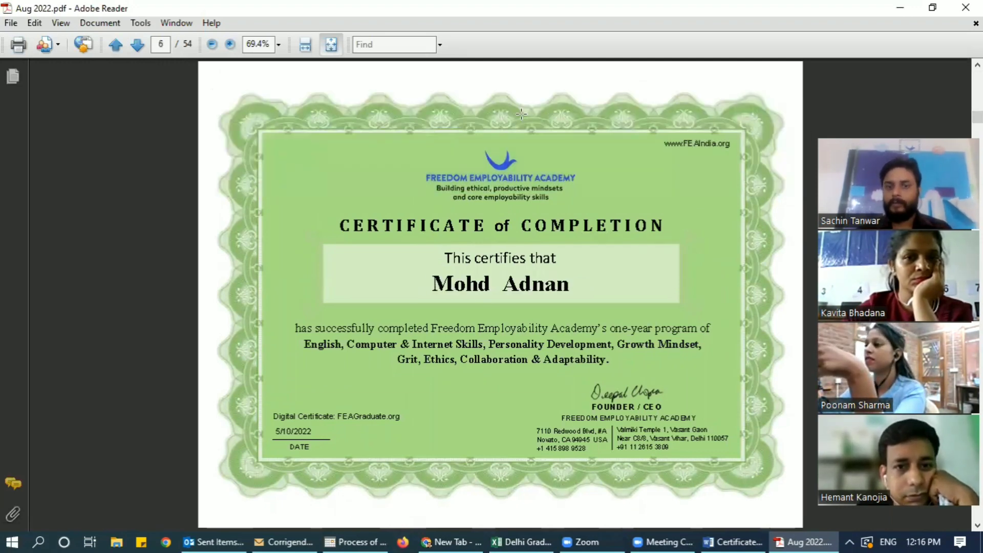
scroll(521, 114, "down", 6)
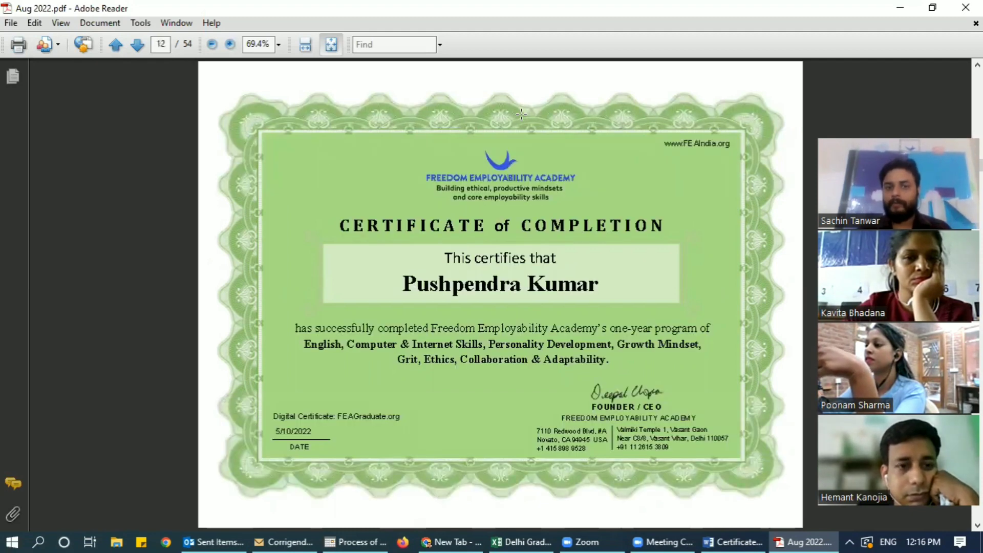
scroll(522, 113, "down", 8)
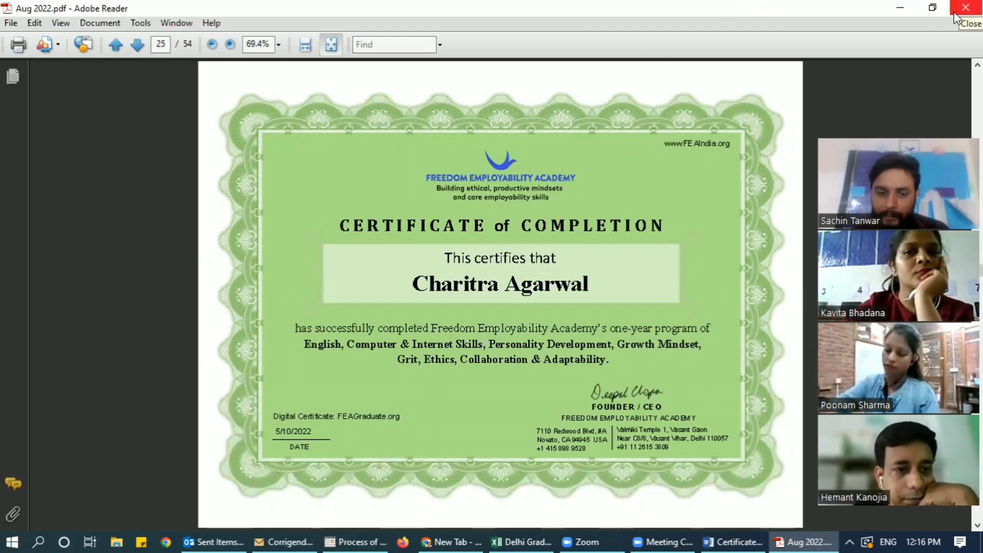
Switch to Chrome, search for ilovepdf and open the iLovePDF site's Split PDF tool
left_click(448, 538)
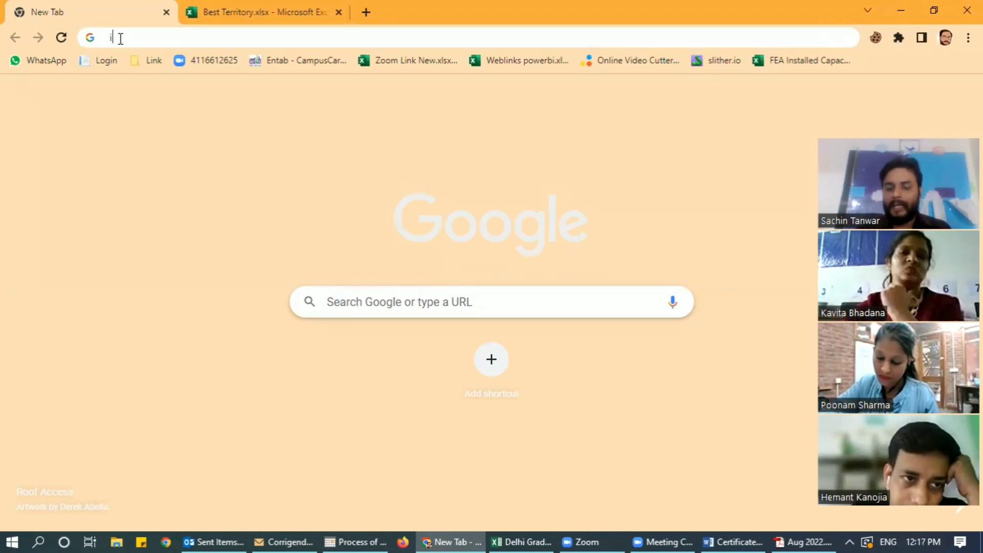
type("ilovepdf")
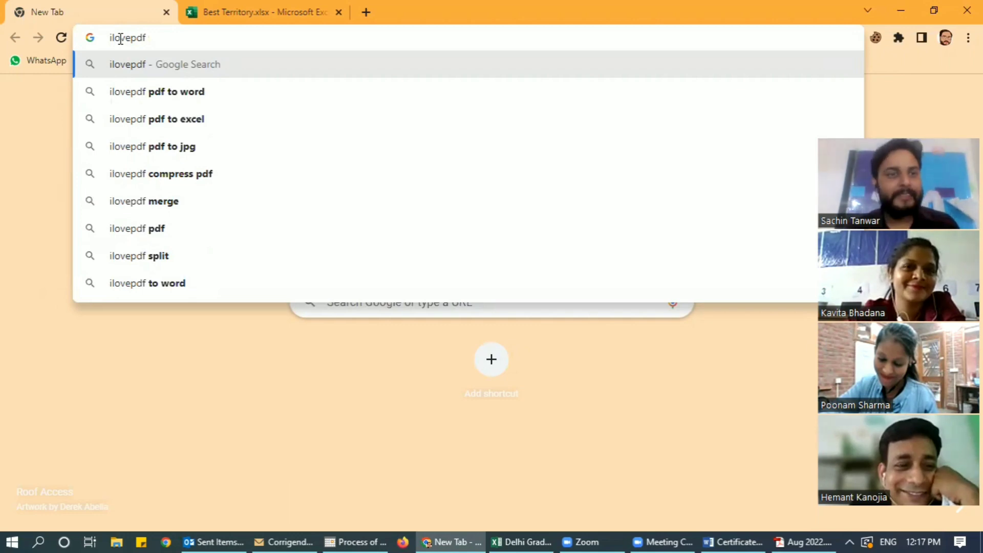
key("Return")
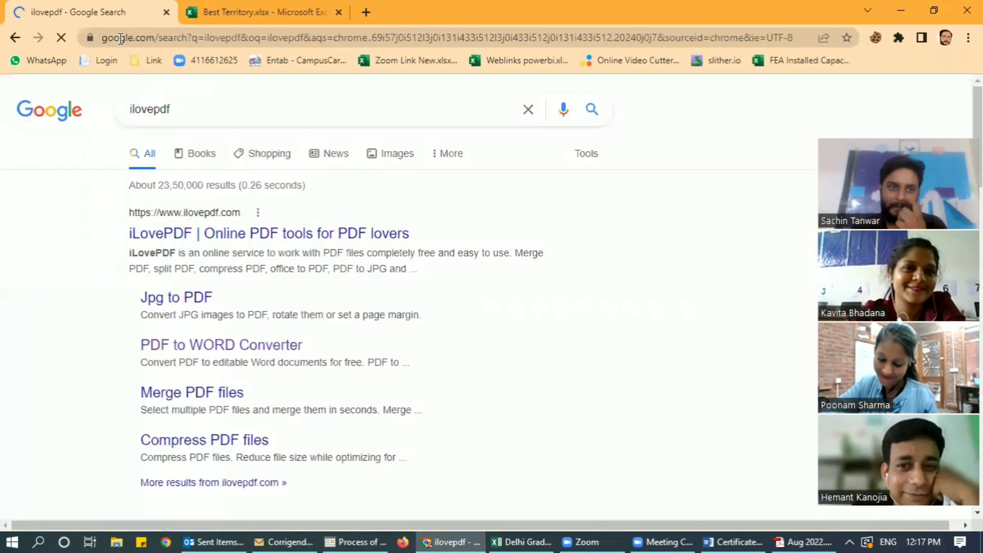
left_click(236, 236)
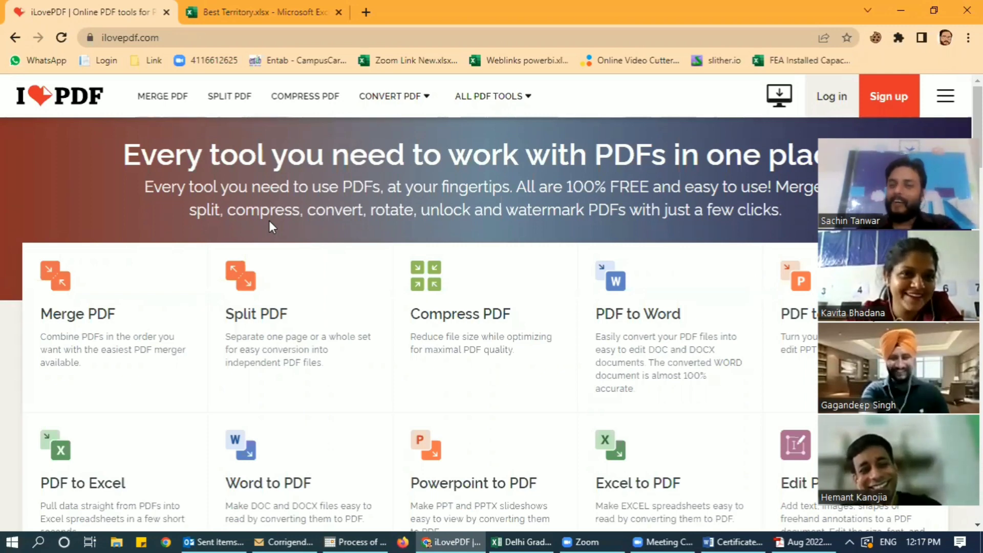
left_click(248, 291)
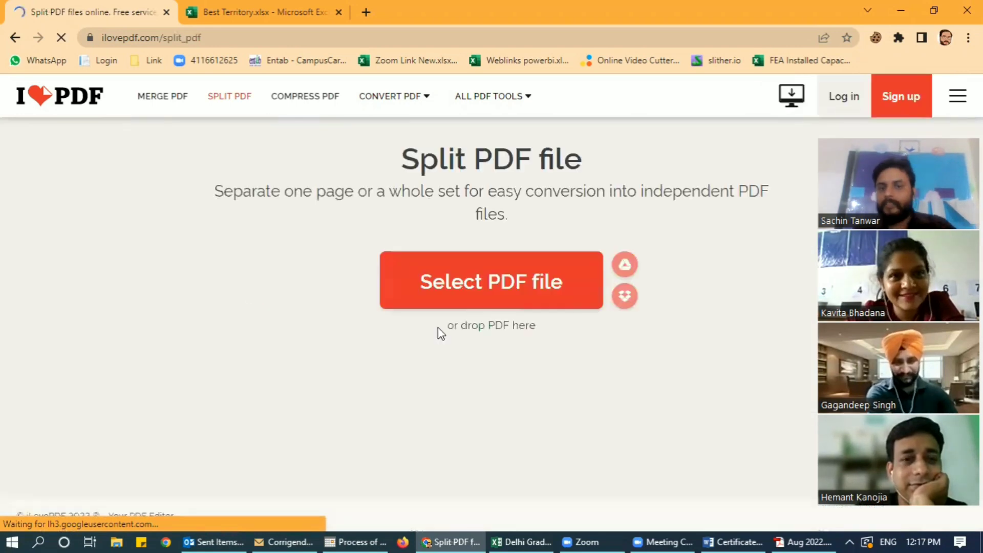
Upload the Aug 2022 PDF from the Desktop and split it by extracting all pages into separate PDFs
left_click(503, 291)
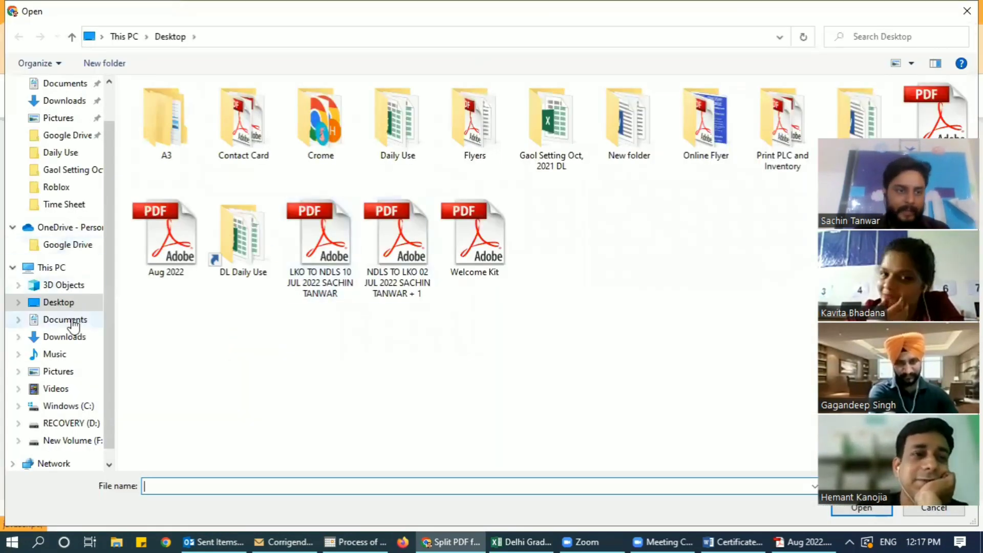
left_click(169, 239)
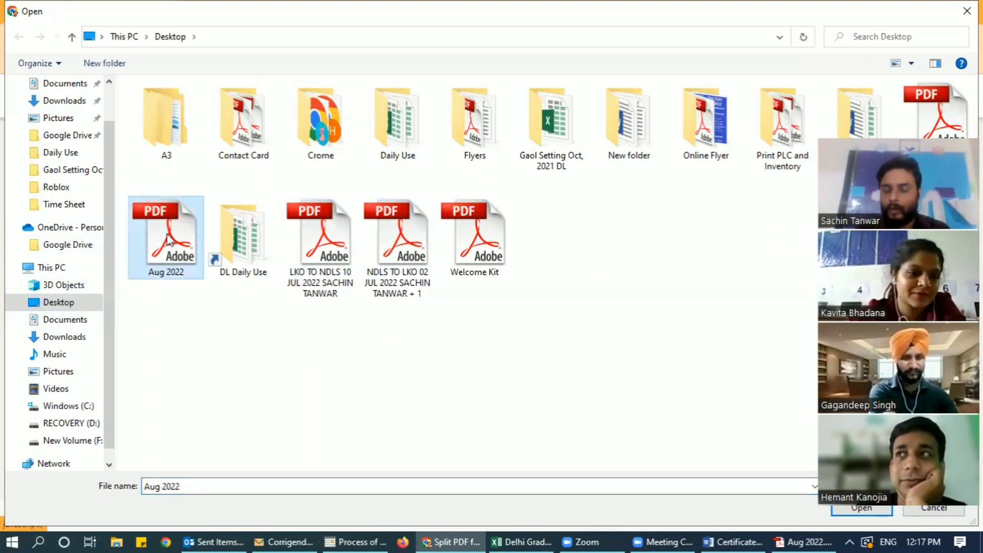
double_click(170, 239)
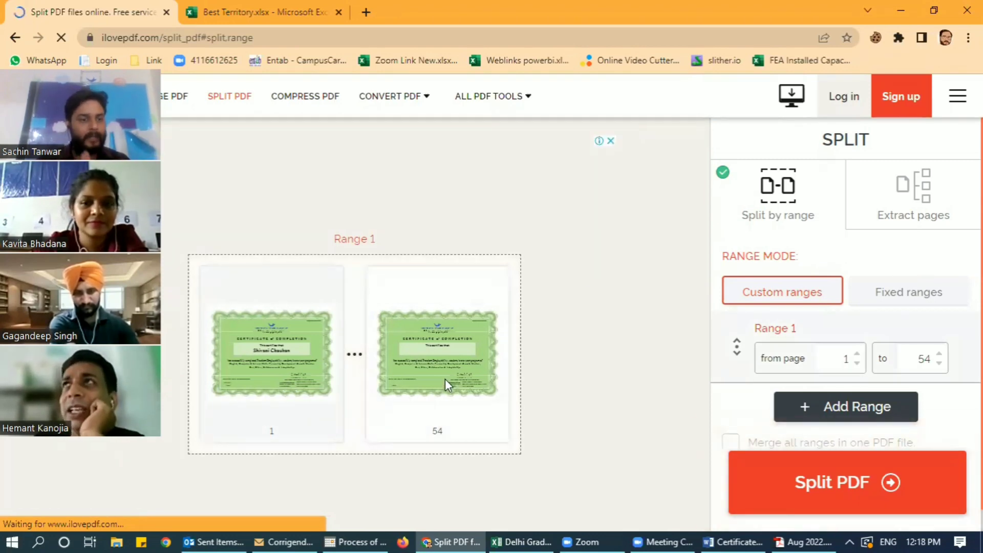
left_click(915, 189)
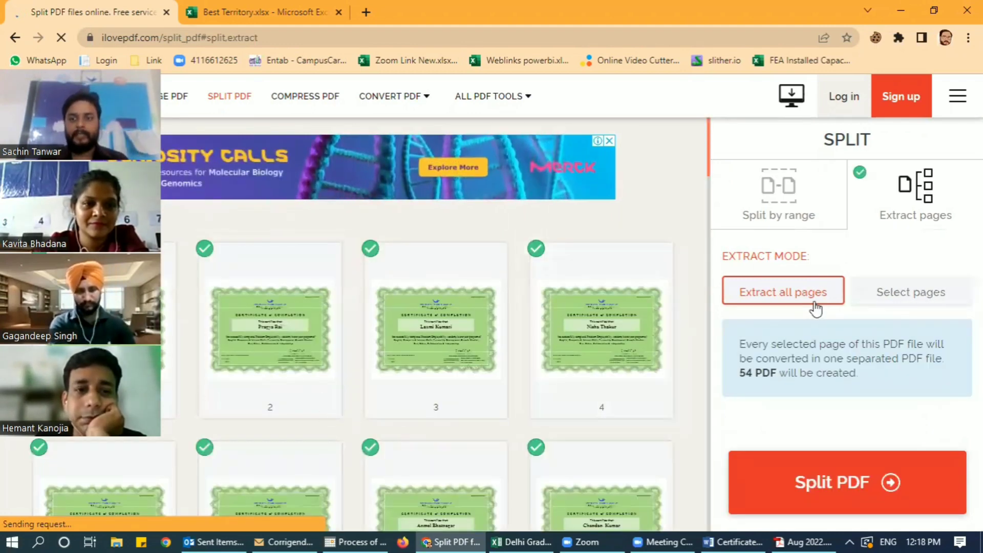
left_click(859, 488)
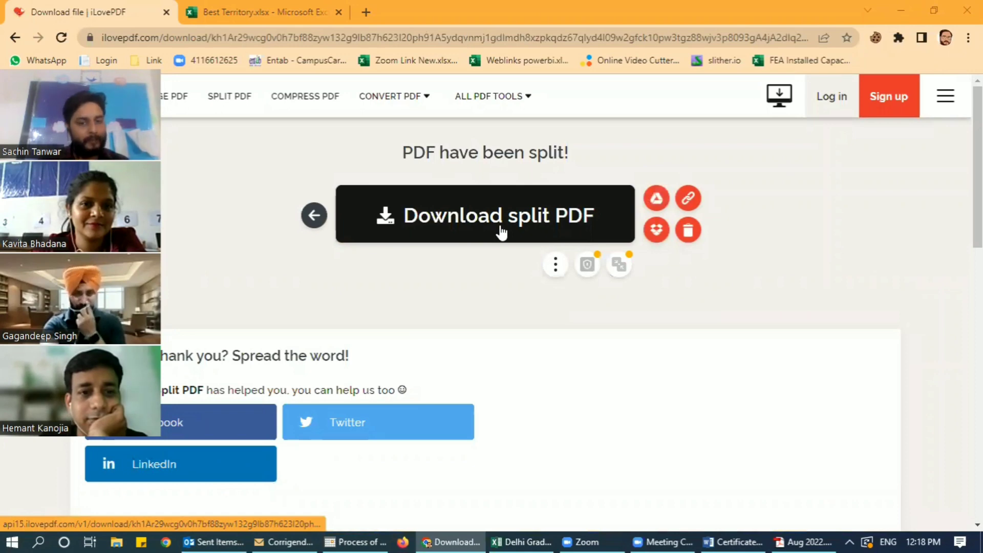
Download the split PDF archive and cancel the slower duplicate download
left_click(502, 231)
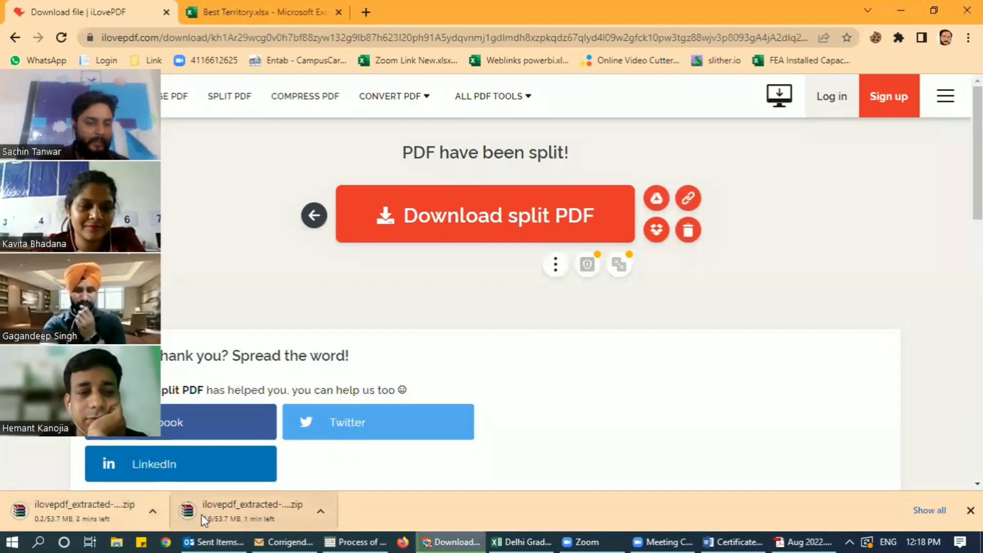
left_click(153, 511)
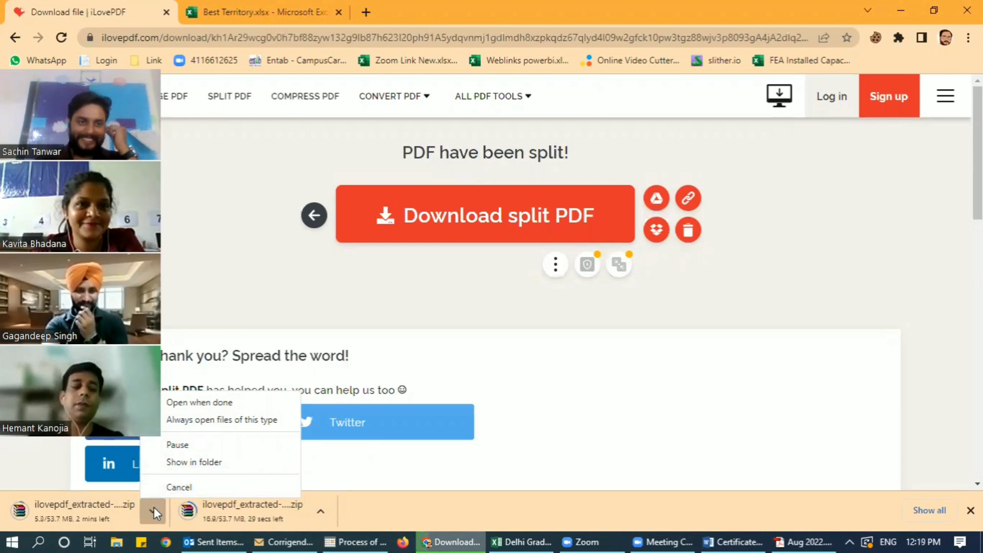
left_click(704, 339)
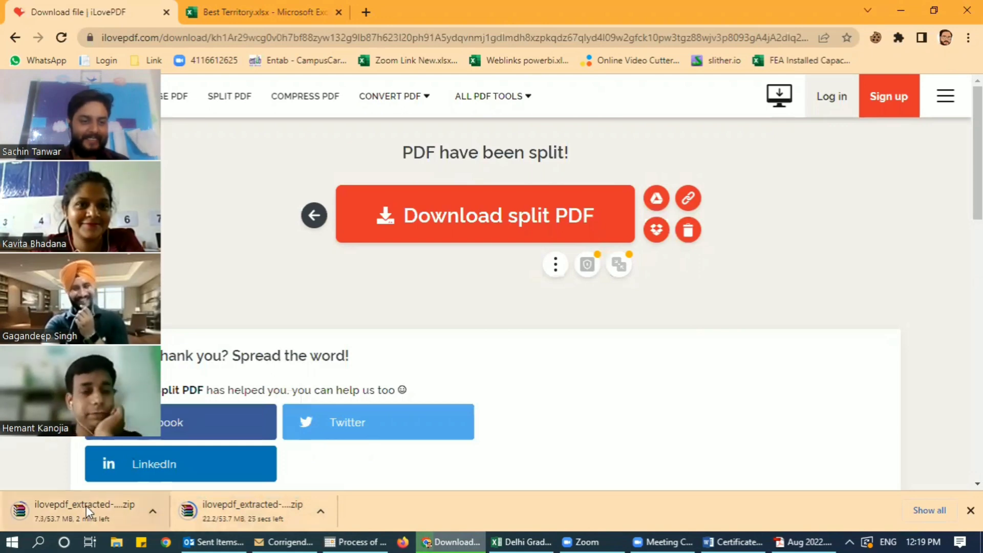
left_click(152, 511)
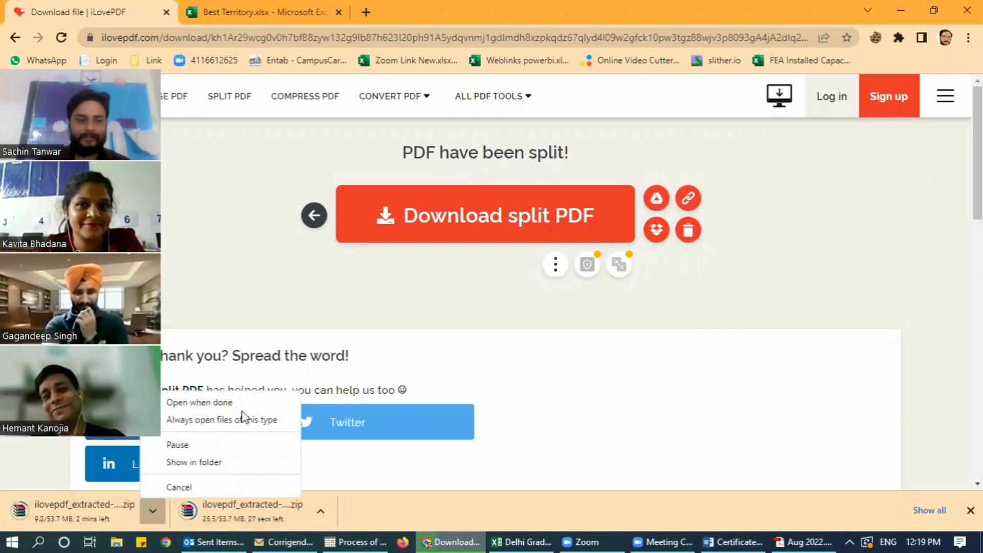
left_click(171, 487)
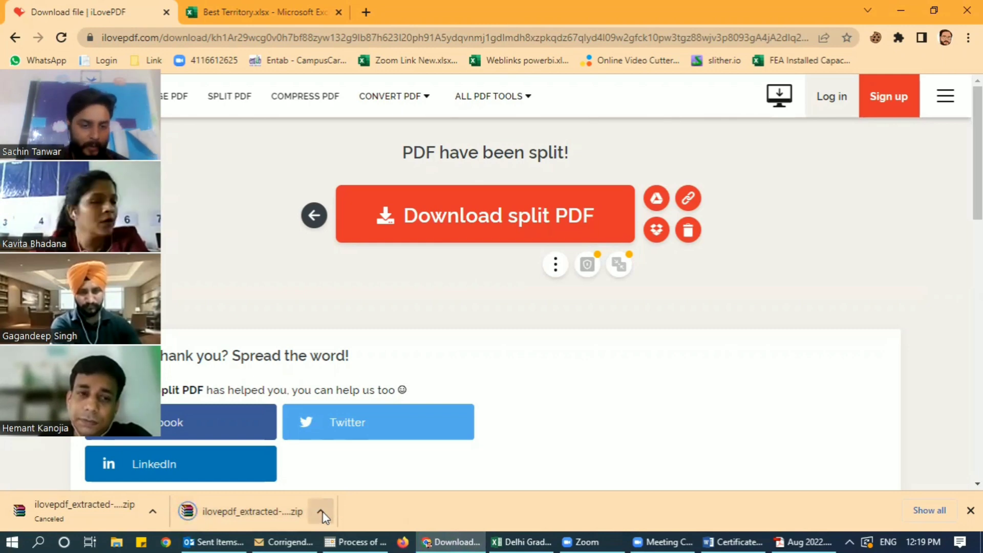
Open the ilovepdf_extracted-pages archive from the Downloads folder in WinRAR and dismiss the licence notice
left_click(115, 534)
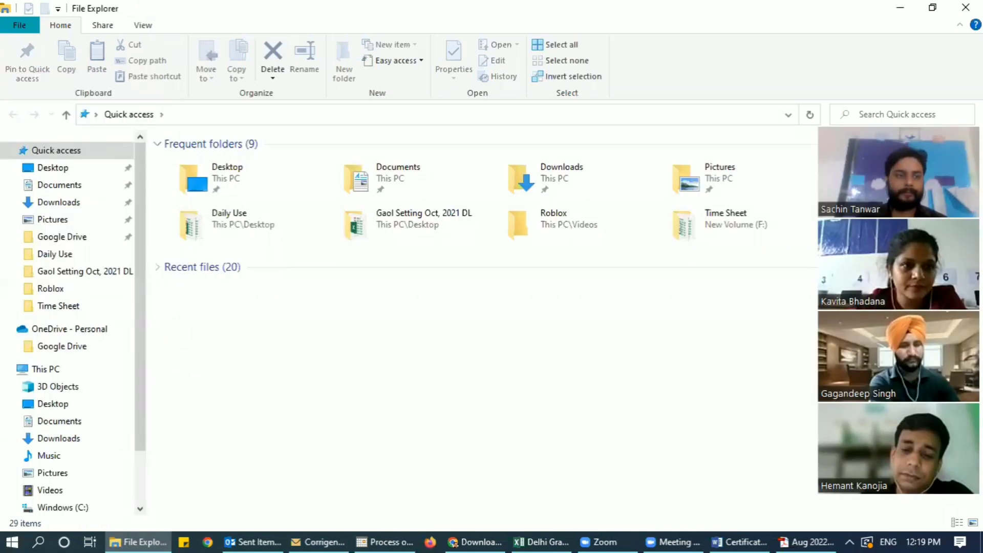
left_click(54, 204)
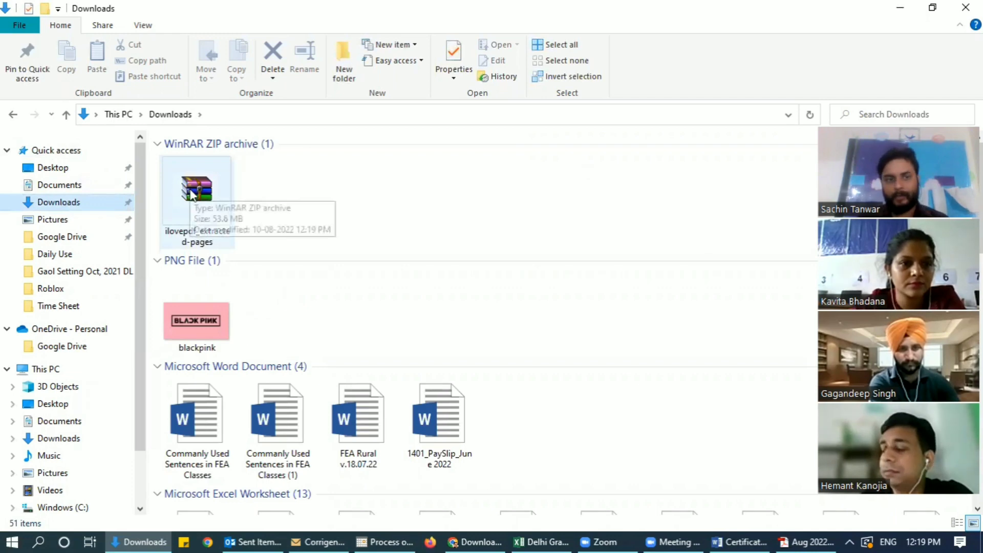
double_click(191, 190)
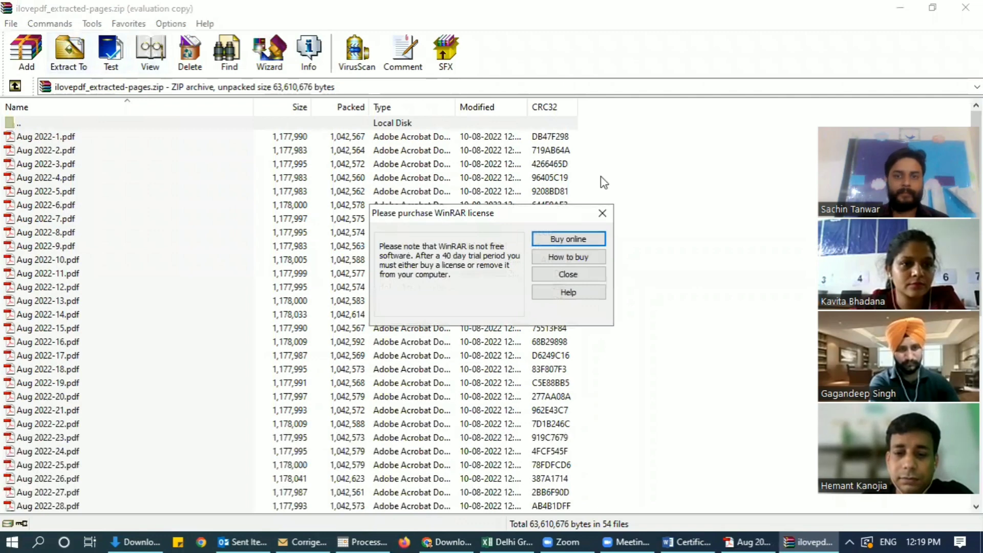
left_click(602, 213)
Choose the Desktop as the extraction destination and create a new folder named Aug 2022 there
left_click(70, 53)
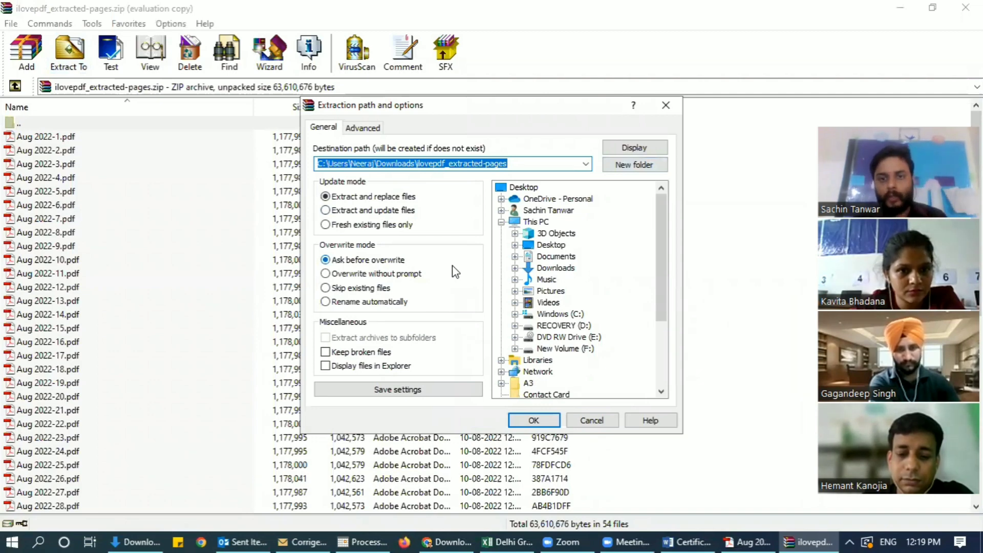
left_click(550, 245)
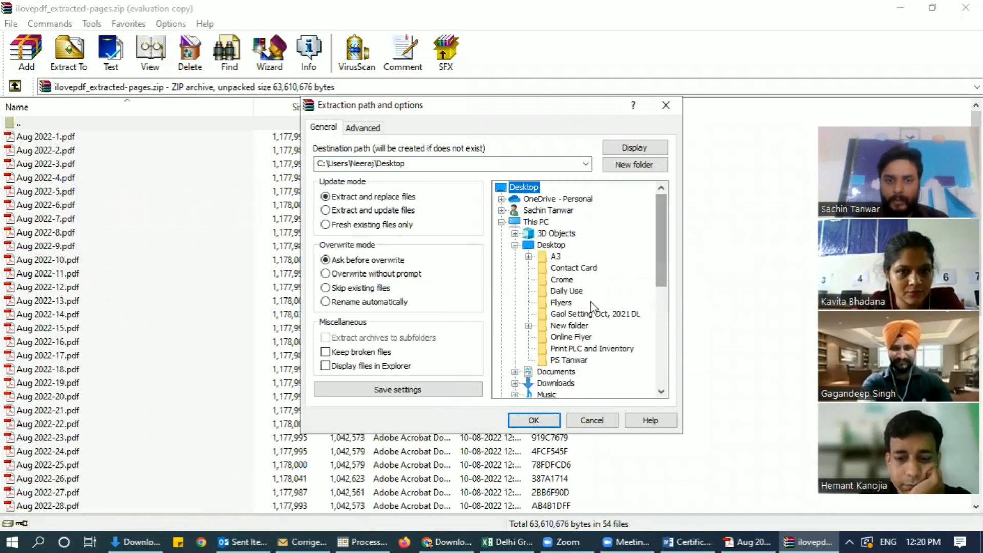
left_click(633, 165)
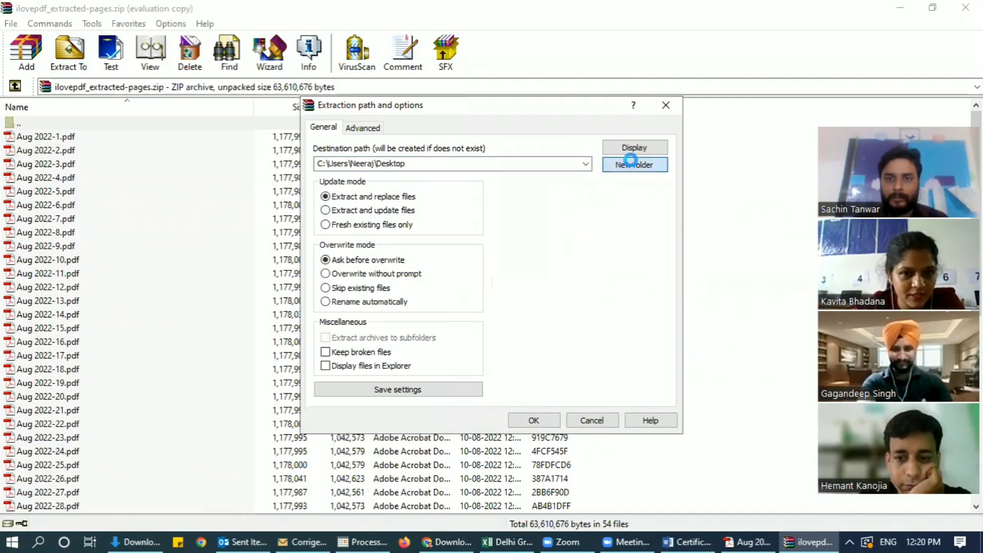
type("Aug 2022")
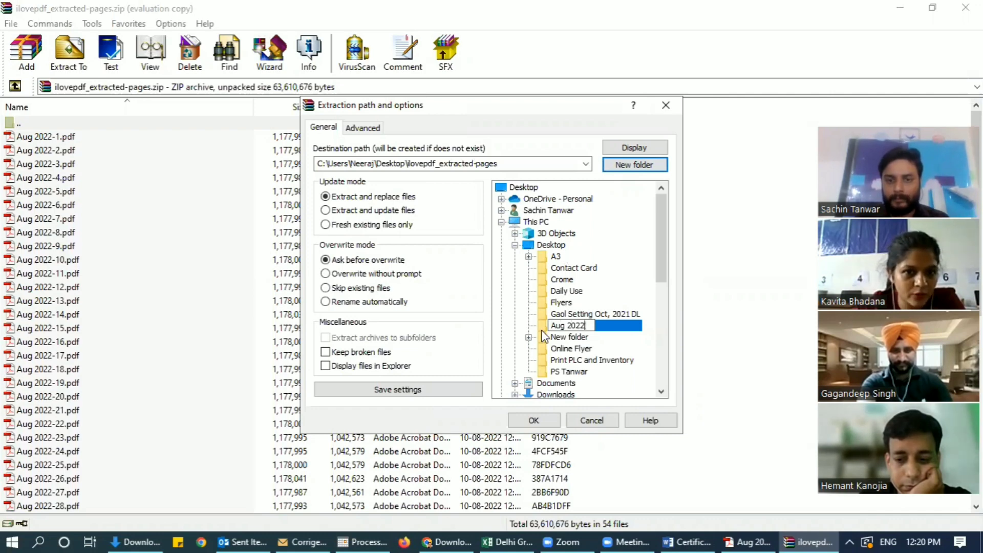
key("Return")
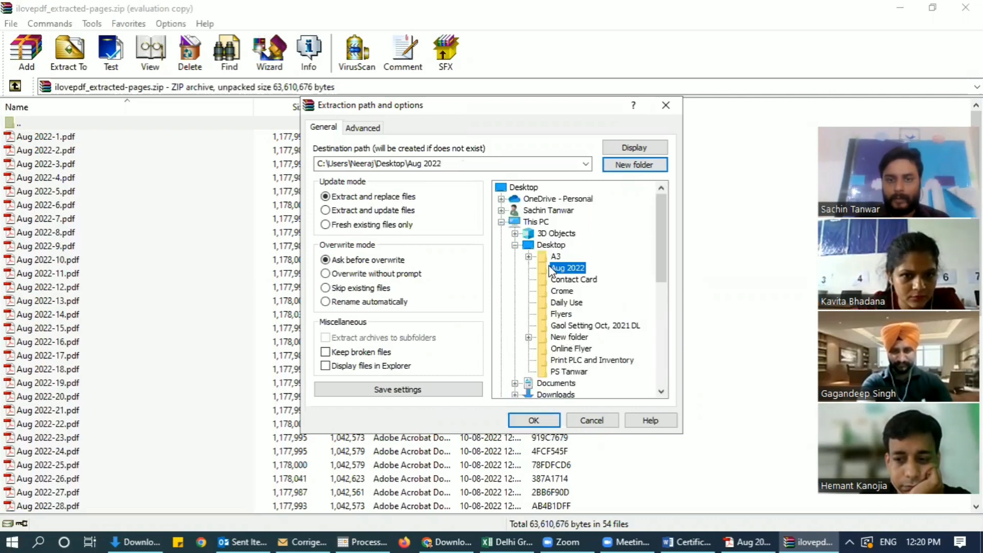
Extract the archived certificate PDFs and show the desktop to check the extracted files
left_click(533, 420)
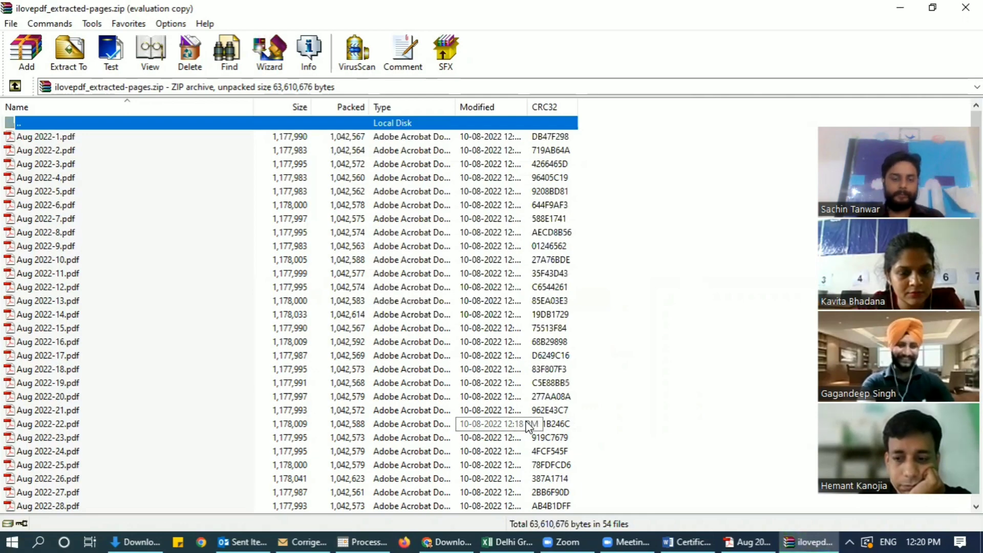
key("super+d")
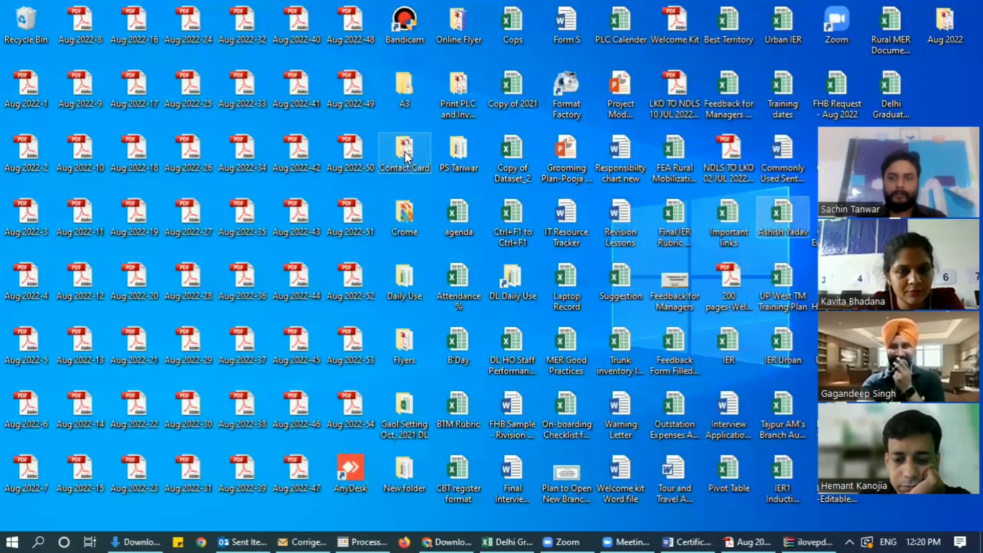
mouse_move(405, 157)
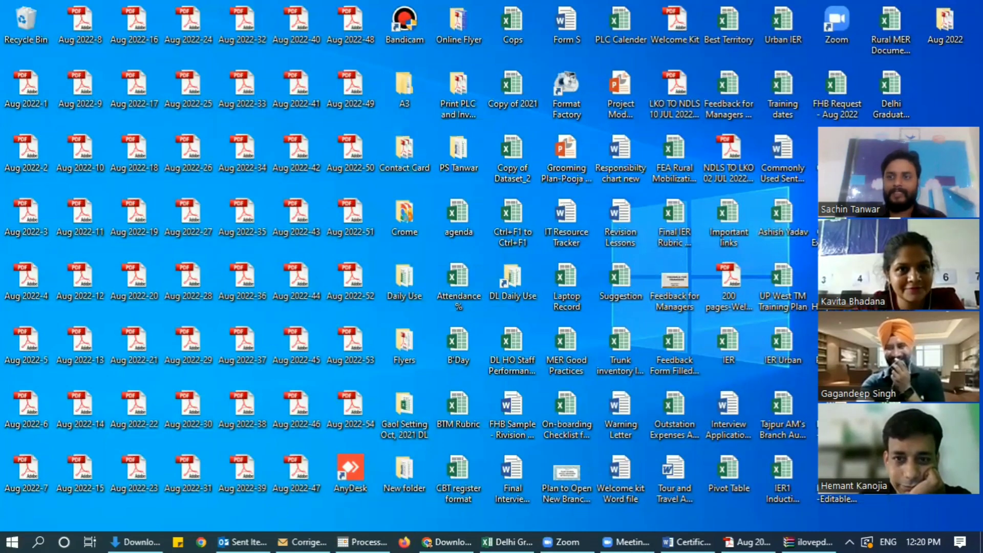
Open the Aug 2022 folder on the desktop, look through the numbered certificate PDFs and open Aug 2022-1
left_click_drag(901, 307, 774, 296)
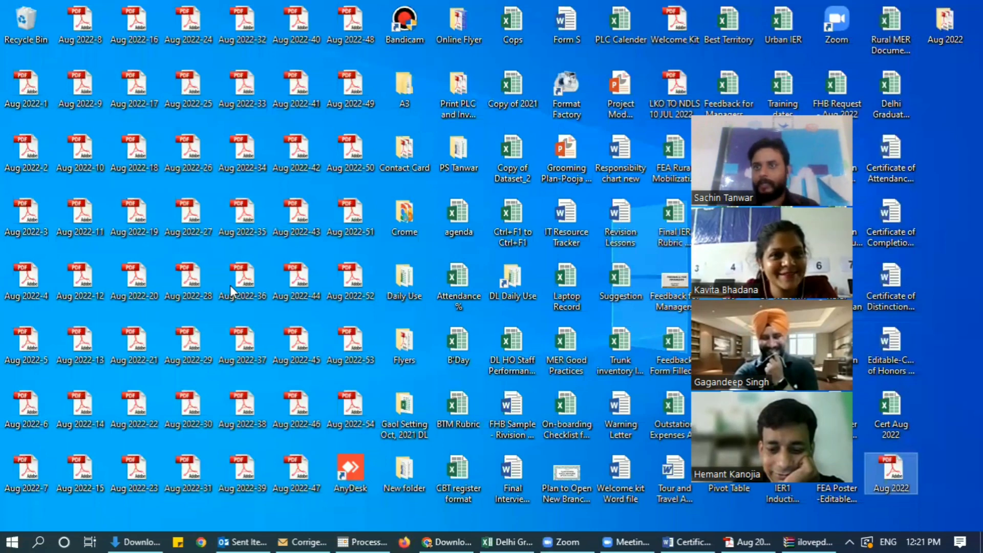
left_click(952, 21)
double_click(952, 21)
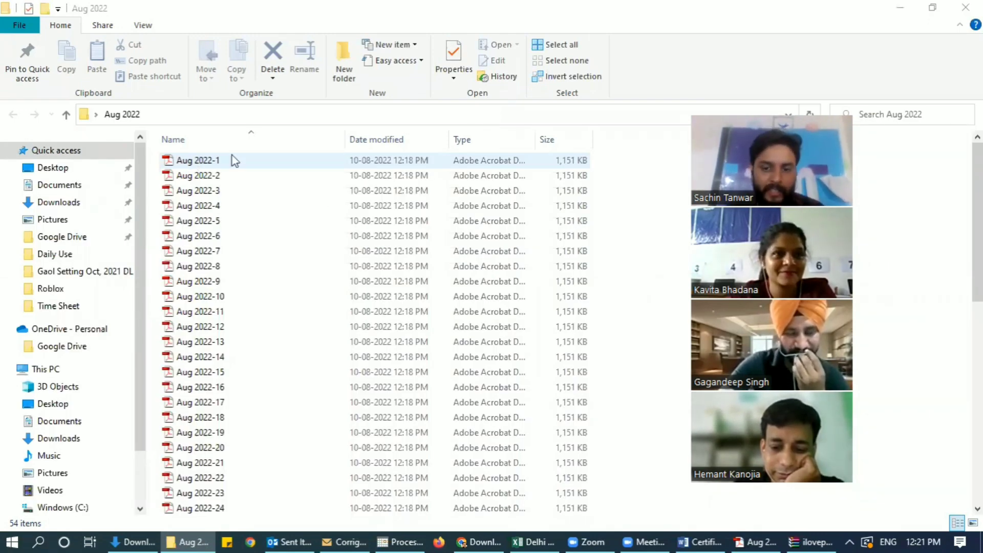
mouse_move(531, 533)
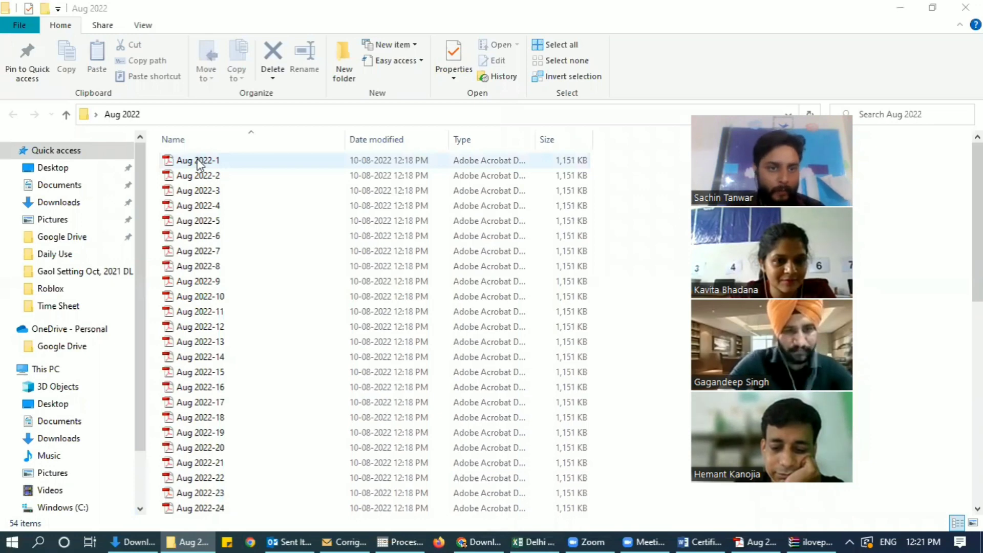
left_click(212, 177)
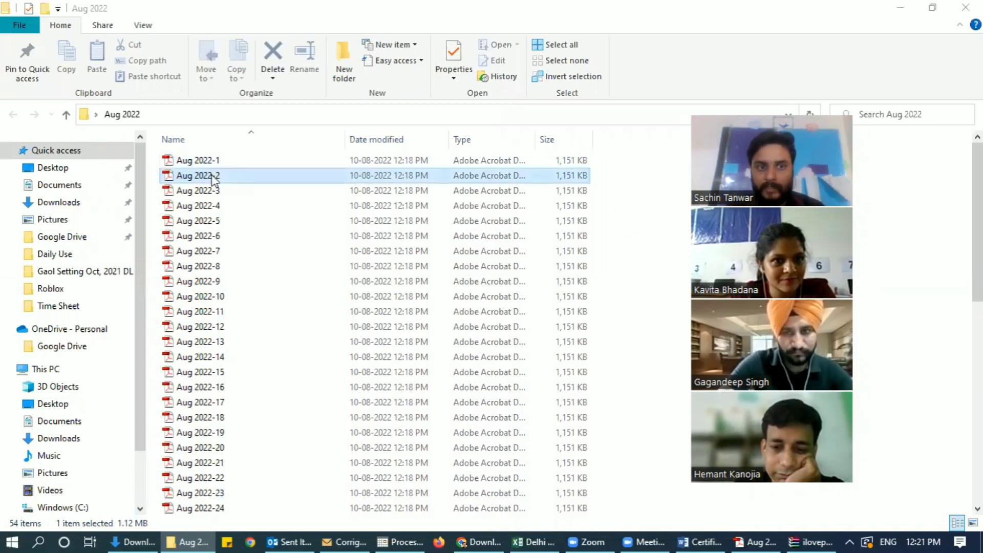
left_click(209, 191)
left_click(208, 206)
left_click(205, 162)
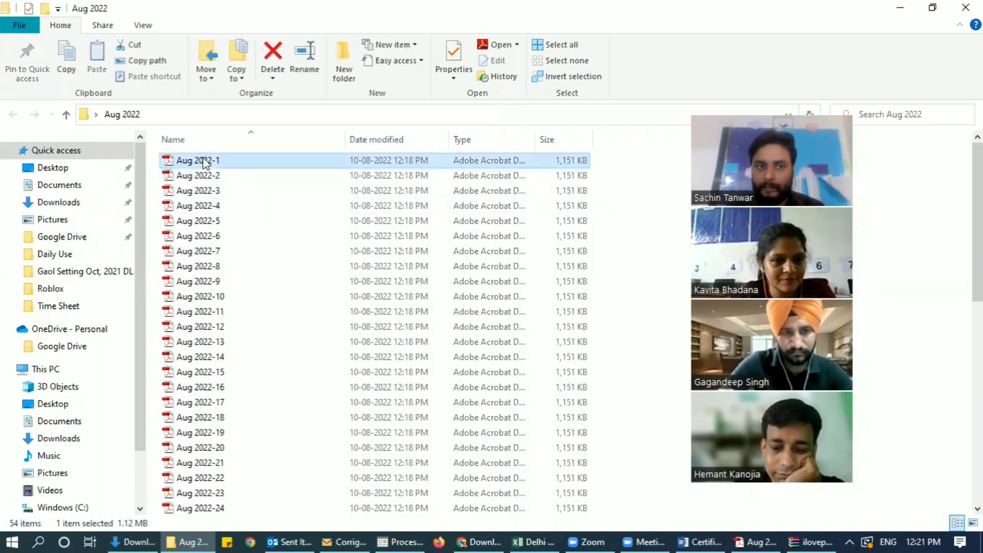
double_click(205, 162)
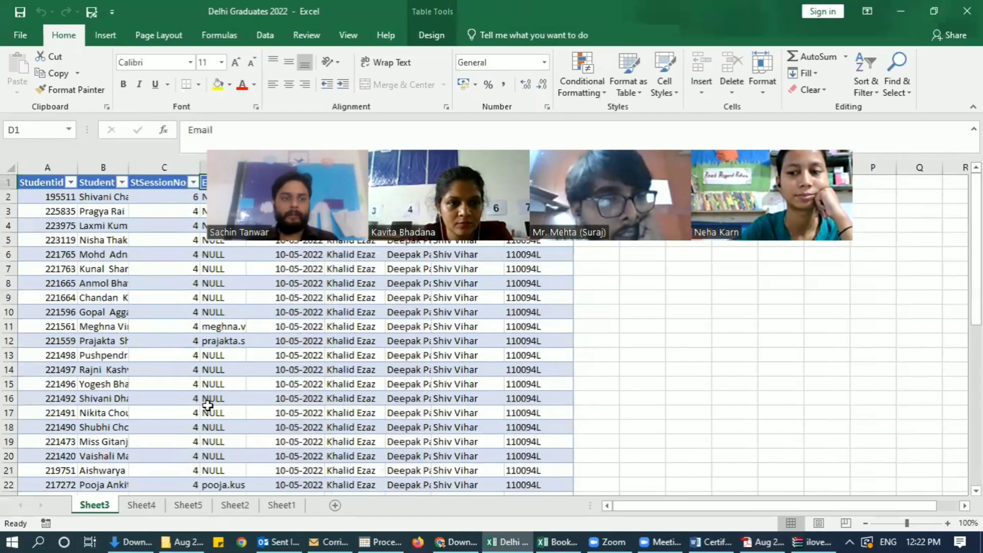
Select the first student's name on Sheet3 of the Delhi Graduates 2022 workbook and autofit the Student column
key("Left")
key("Left")
key("Down")
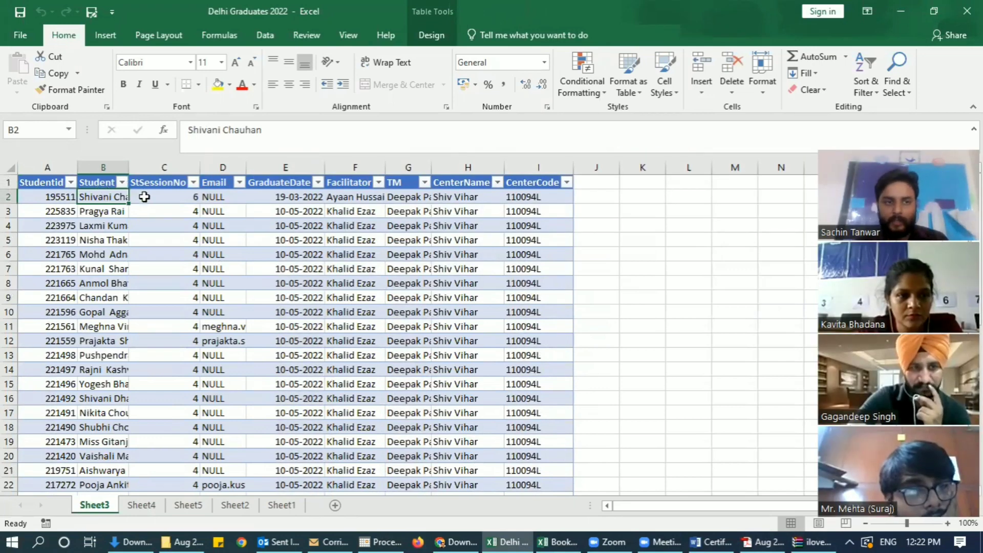
double_click(129, 166)
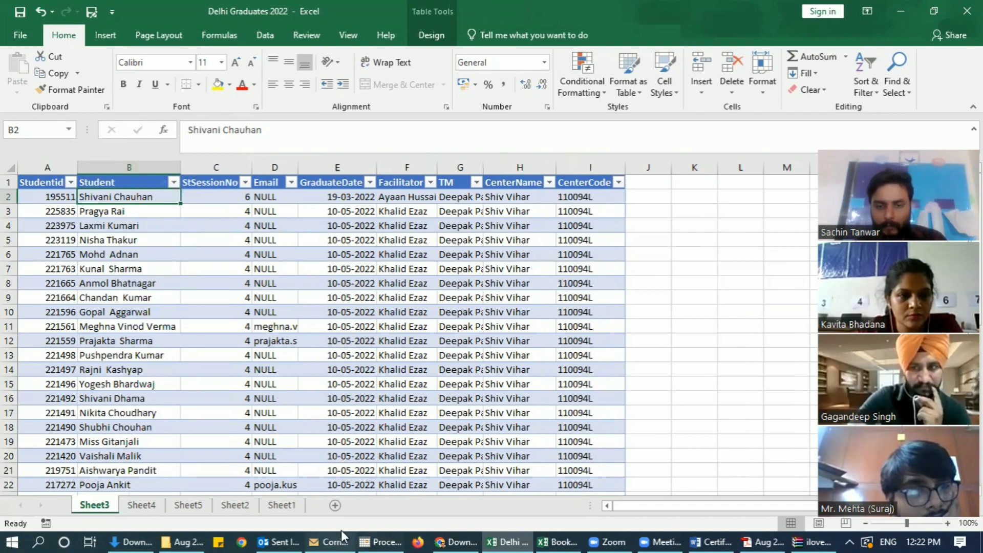
Return to the Aug 2022 folder, check the Aug 2022-1 certificate against the first student row, and close it
left_click(182, 542)
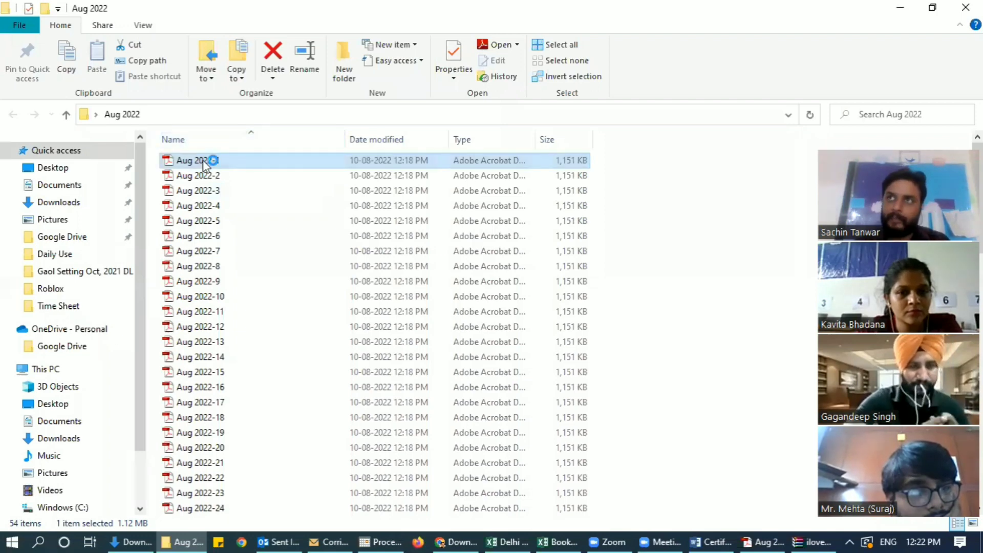
double_click(204, 162)
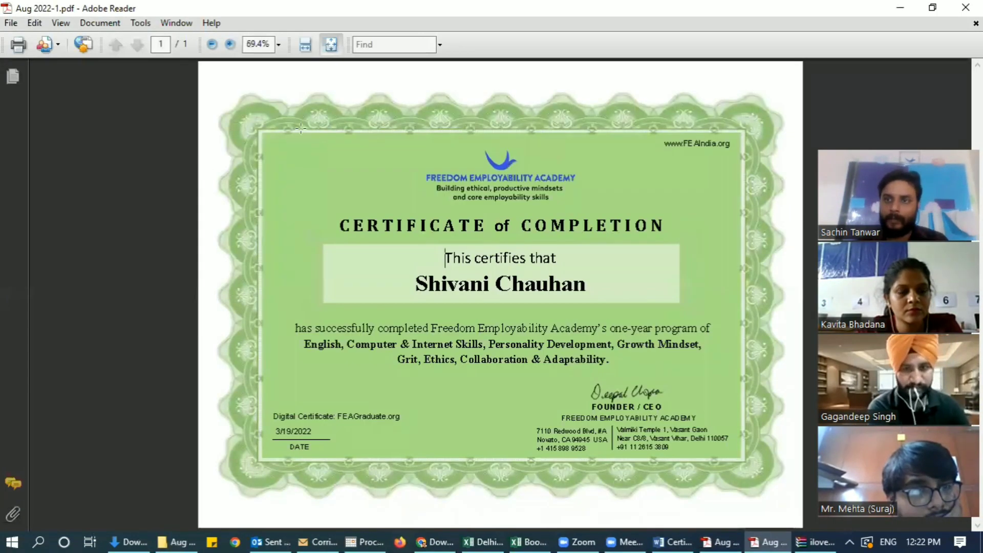
left_click(965, 7)
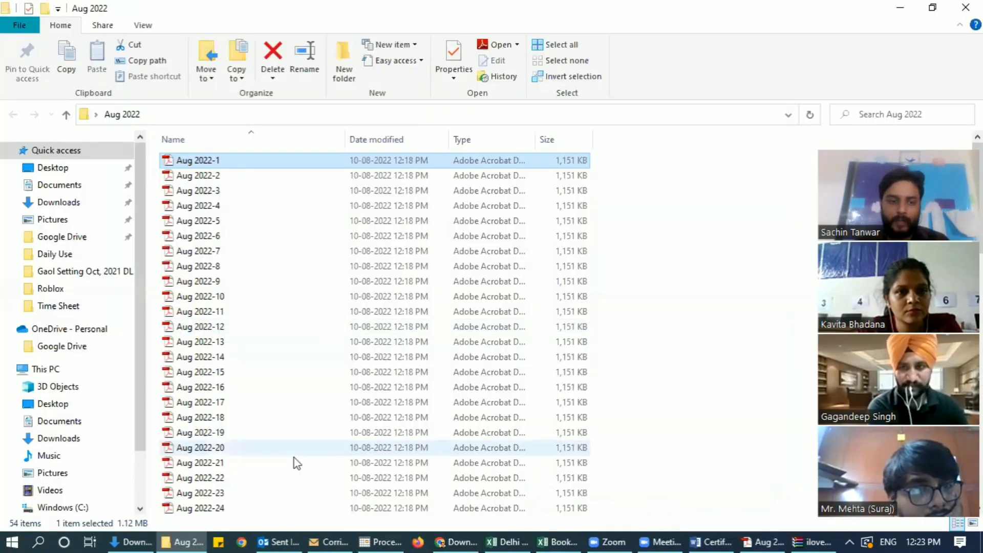
Find the eighth student in the Delhi Graduates 2022 workbook and open the Aug 2022-8 certificate to compare the name
left_click(548, 532)
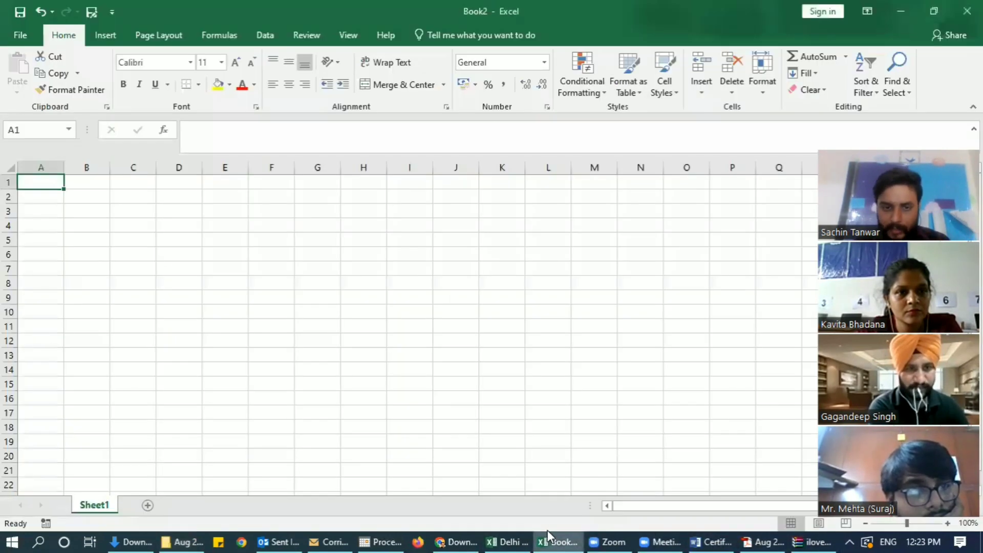
left_click(519, 532)
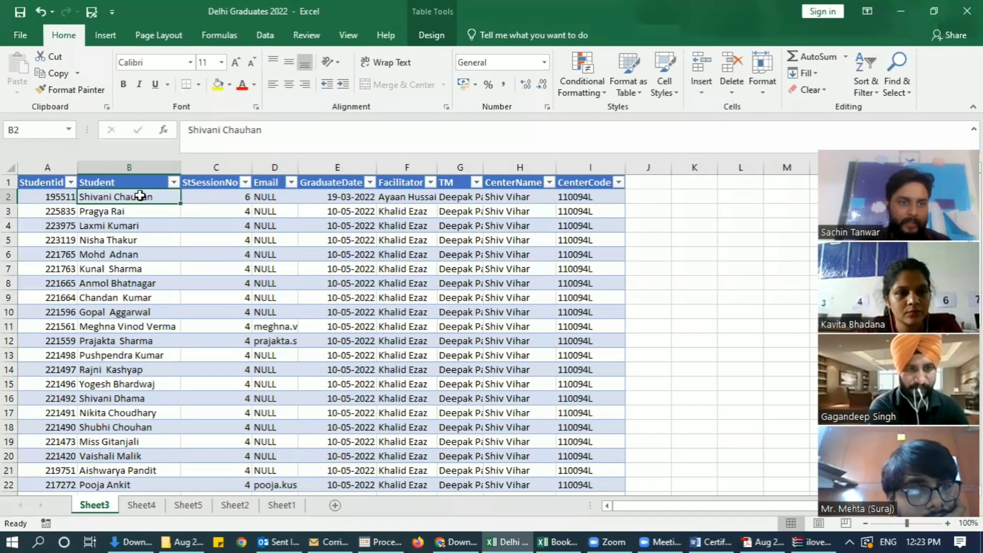
key("Down")
key("Down")
key("Down")
key("Down")
key("Down")
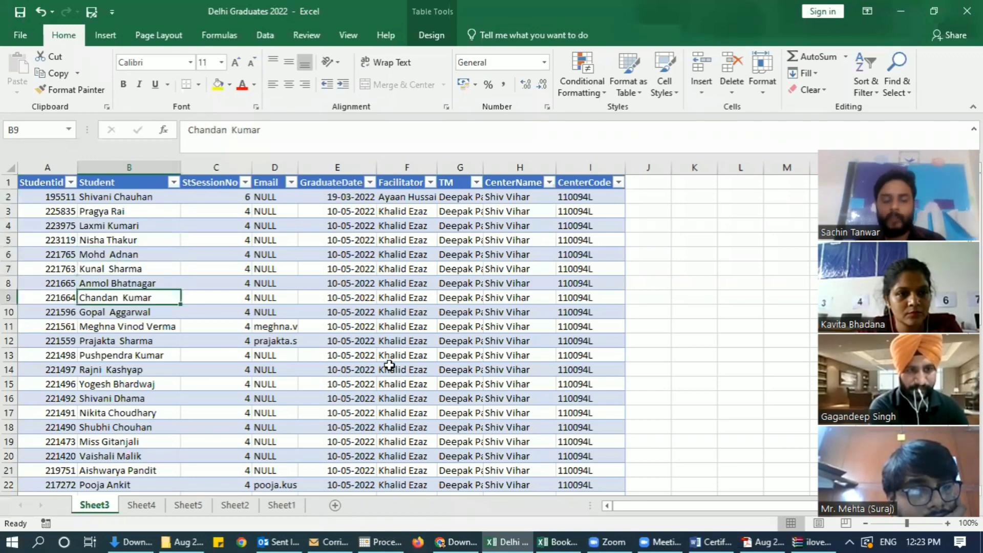
left_click(174, 537)
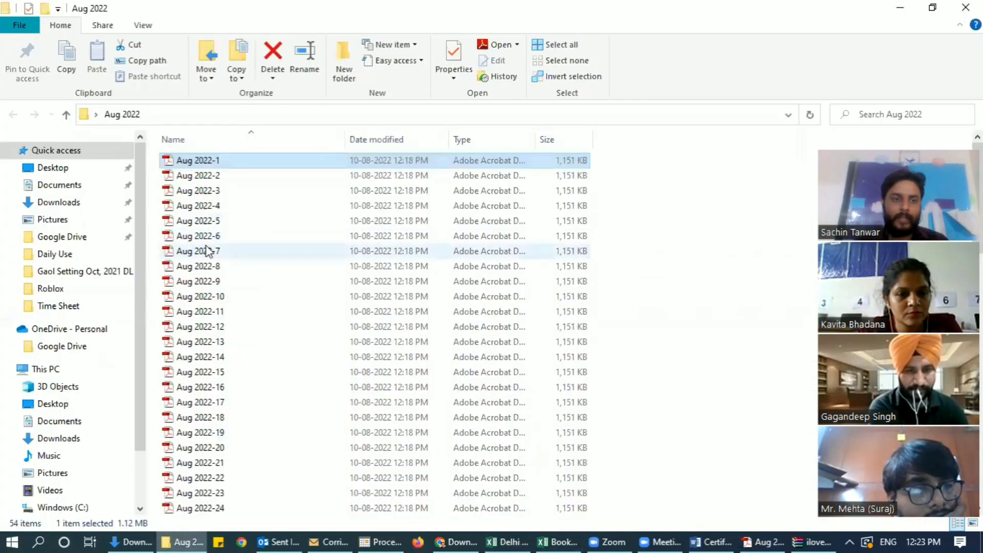
double_click(220, 271)
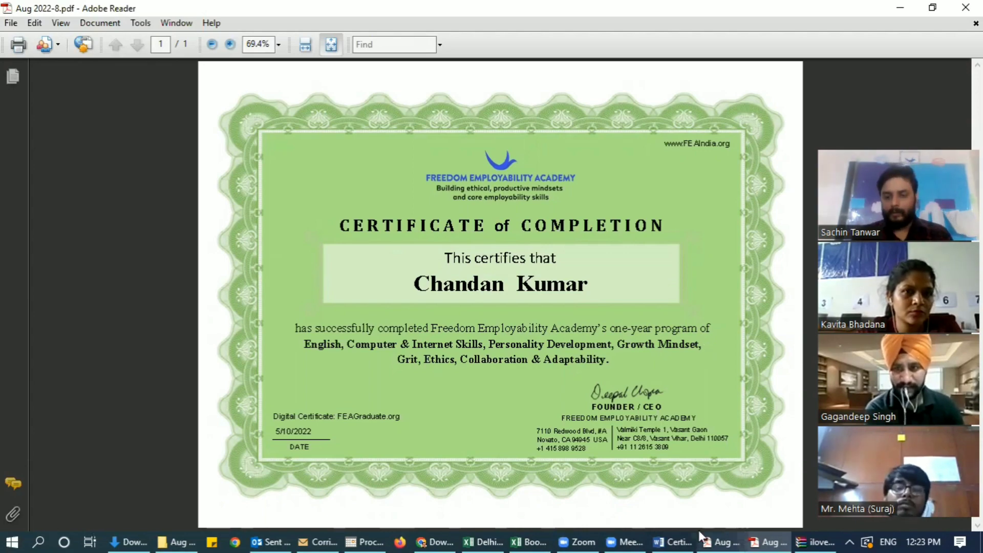
Return to Sheet3 of the Delhi Graduates 2022 workbook and add a "Cert #" column header in J1
left_click(483, 535)
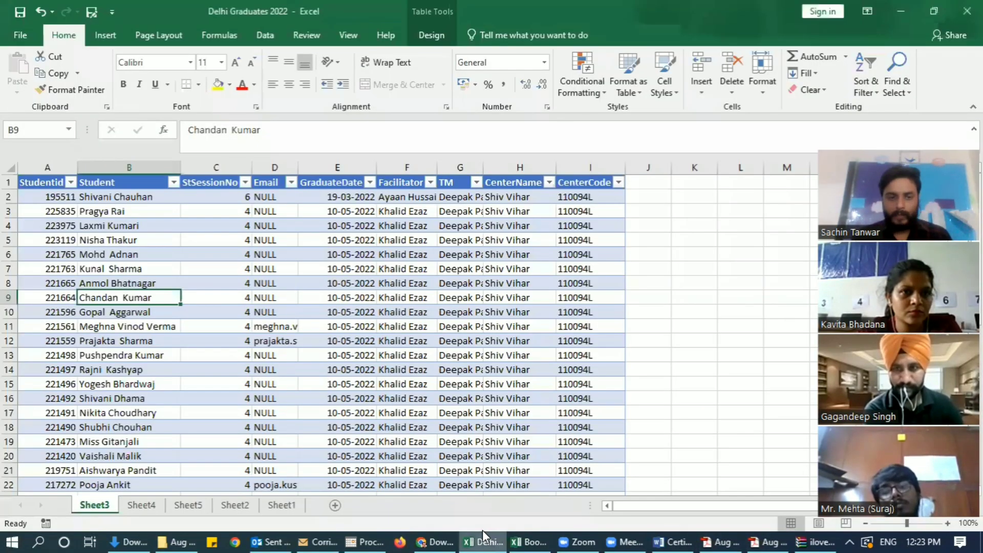
left_click(148, 506)
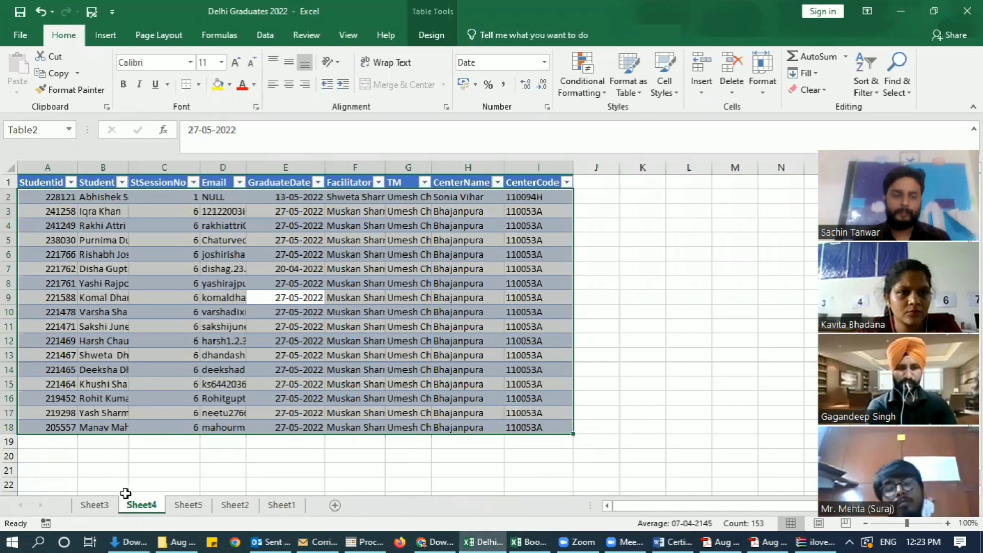
left_click(93, 505)
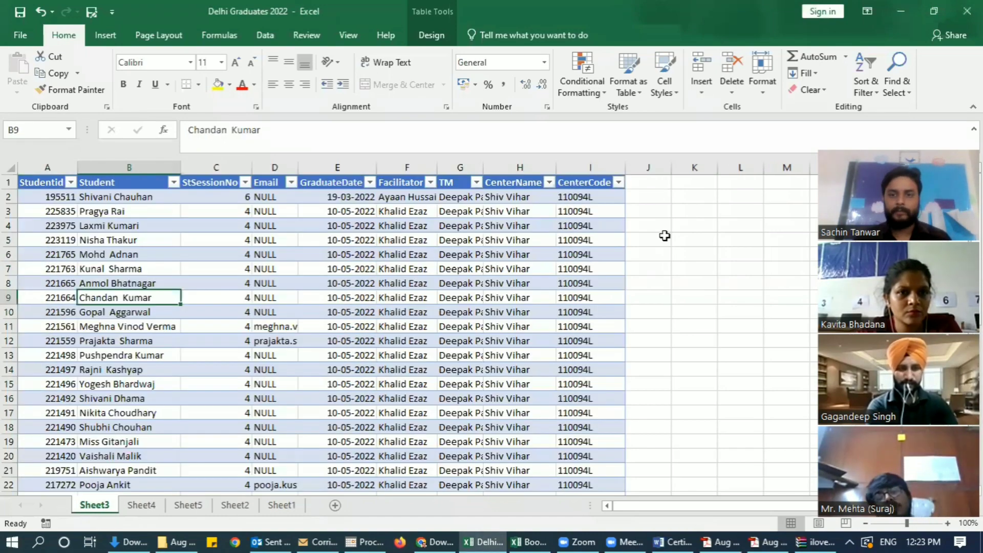
left_click(643, 182)
type("Certo")
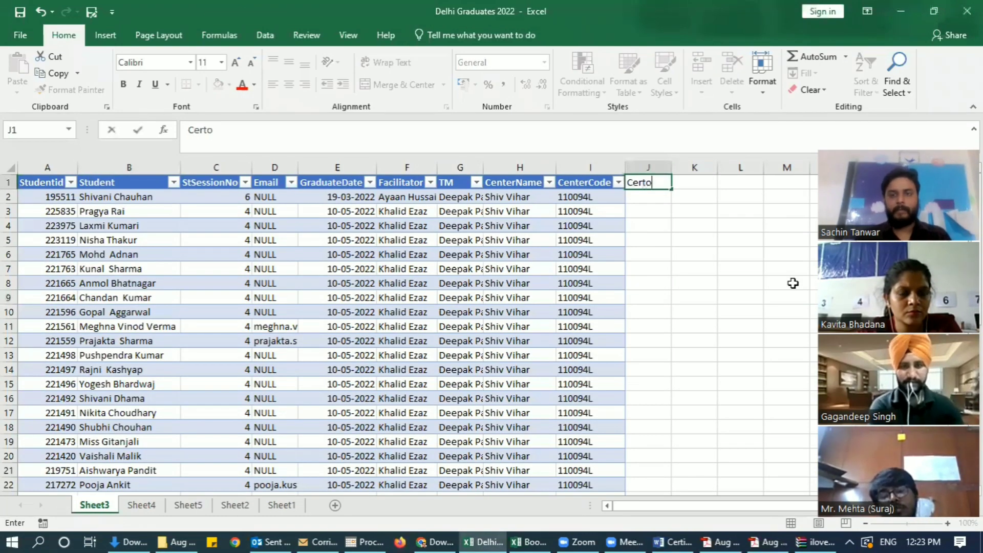
key("BackSpace")
type("N")
key("BackSpace")
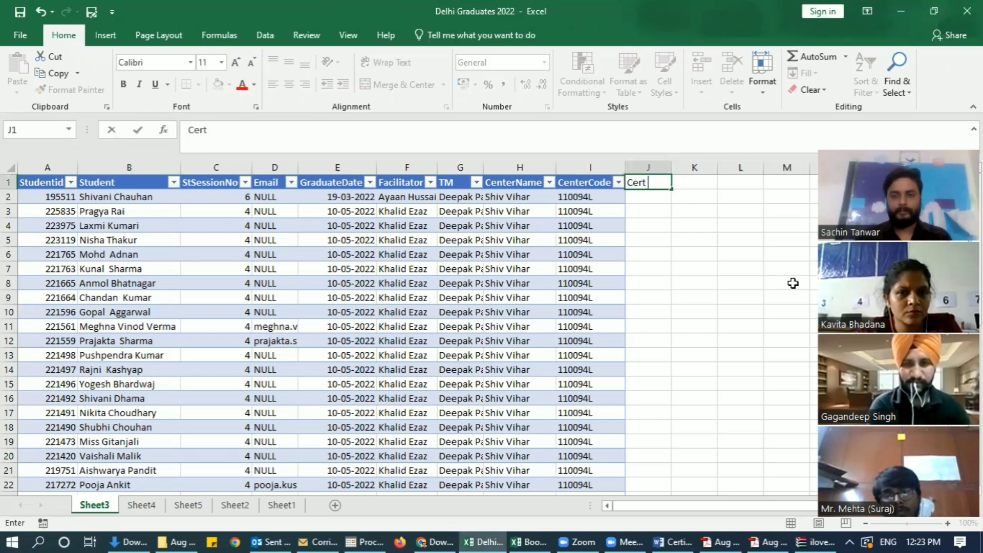
type("#")
key("Return")
Enter 1, 2 and 3 in J2:J4 and fill the number series down the rest of the certificate number column
type("1")
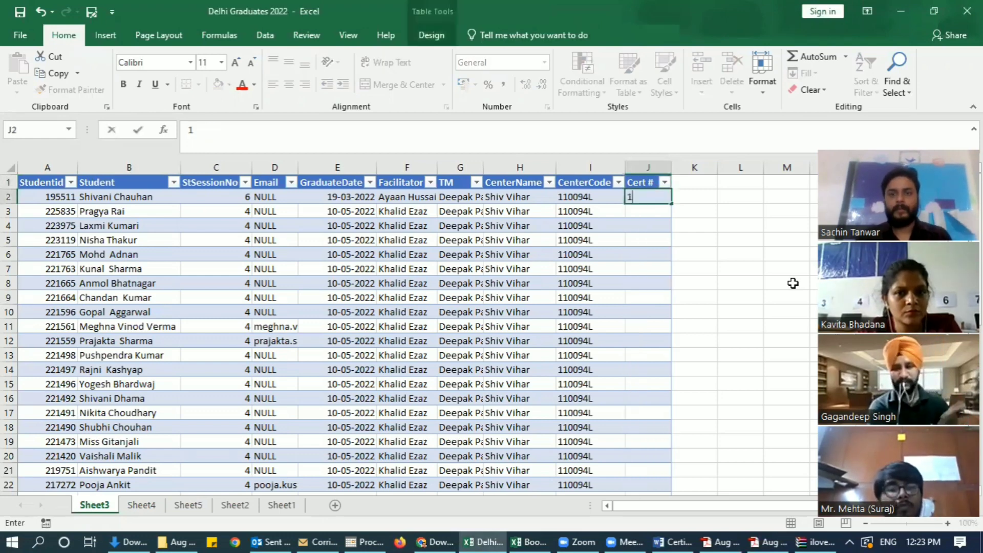
key("Return")
type("2")
key("Return")
type("3")
key("Return")
key("Up")
key("Up")
key("Up")
key("shift+Down")
key("shift+Down")
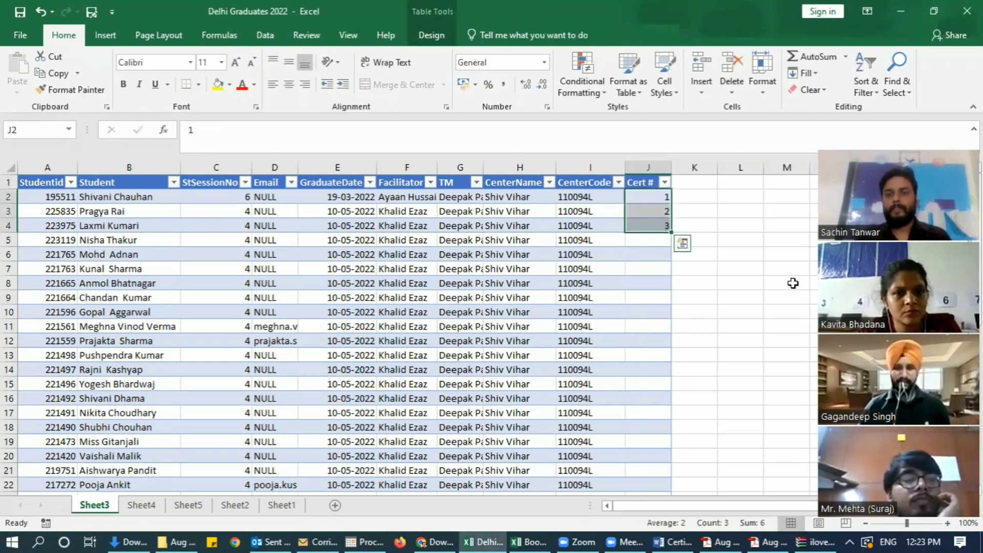
double_click(672, 231)
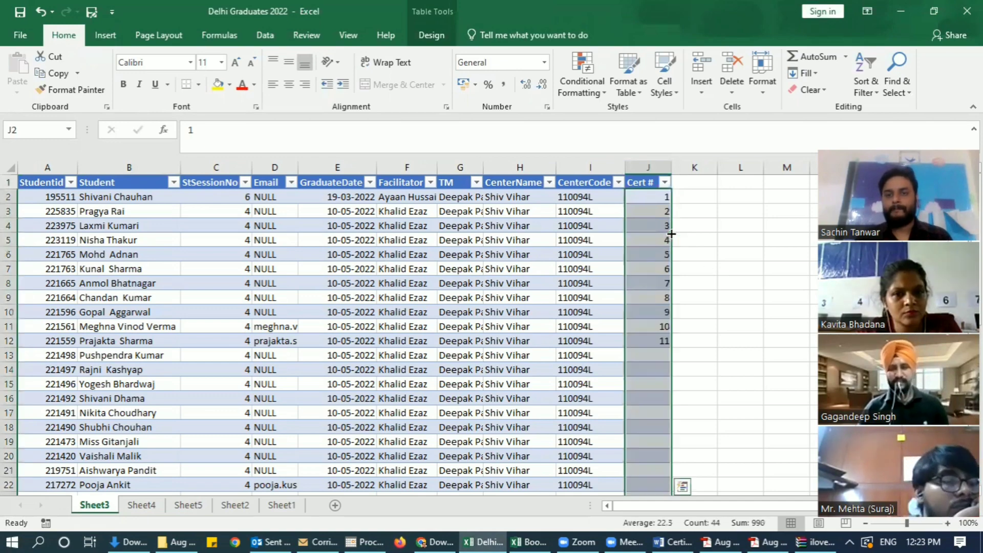
Rename the J1 header to "PDF Cert #", autofit column J and select the eighth student's certificate number
left_click(634, 183)
key("F2")
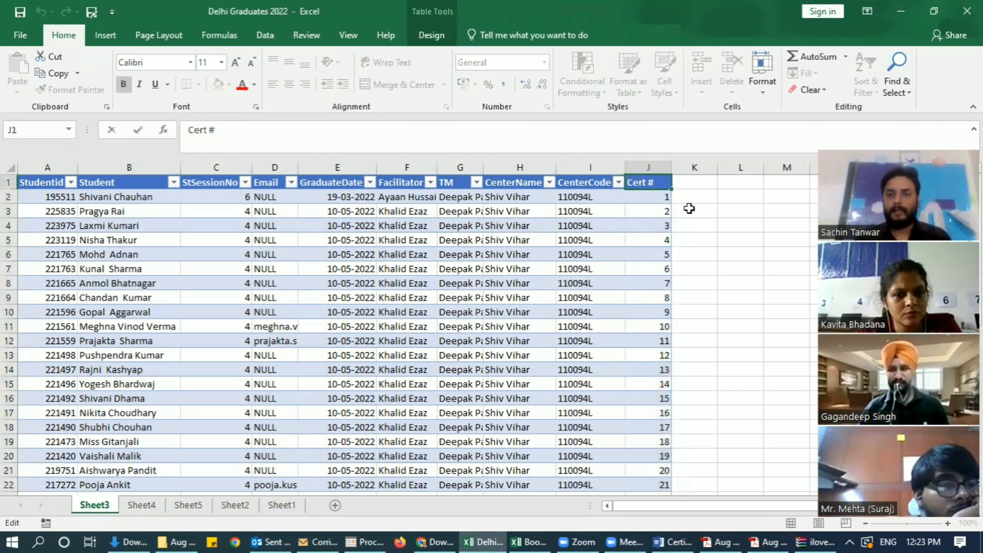
key("Home")
type("PDF")
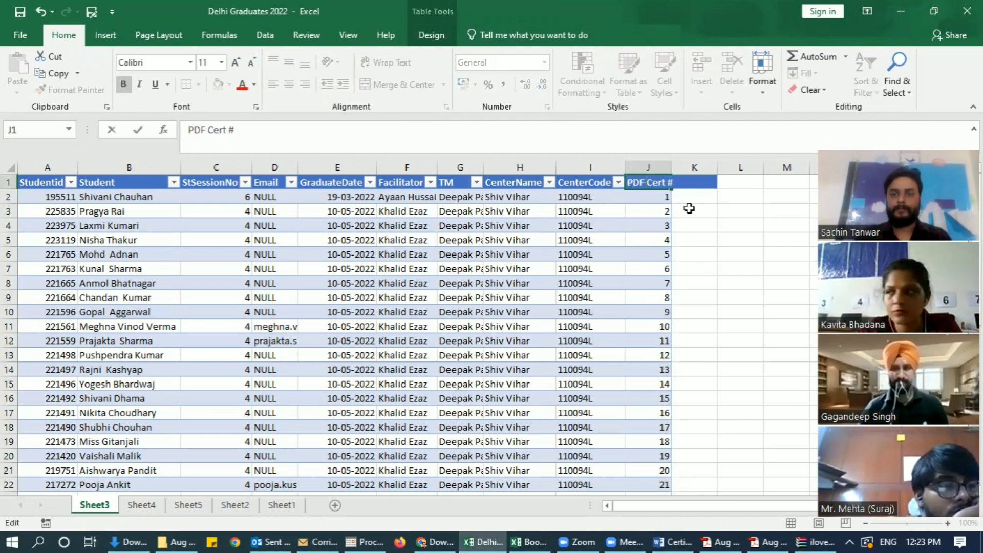
key("ctrl+Return")
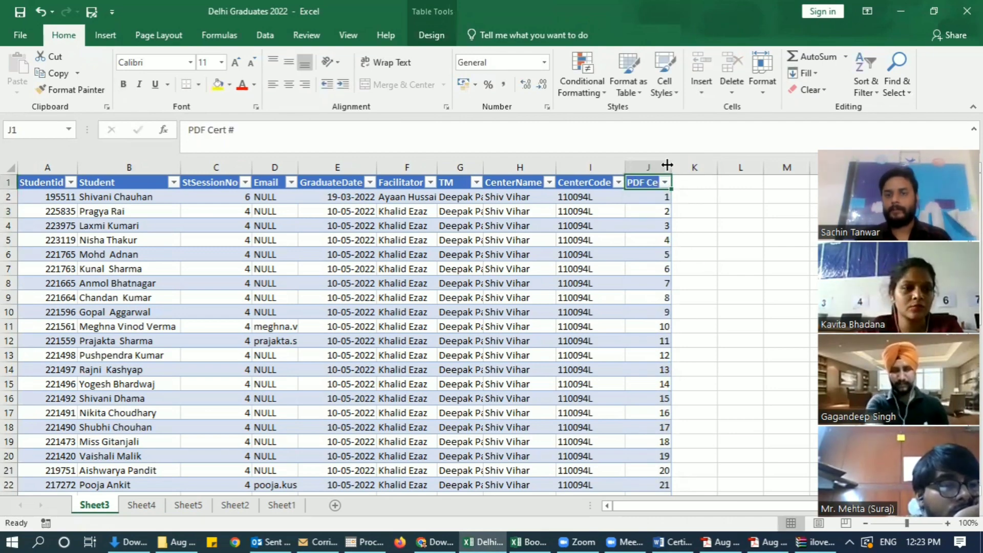
double_click(672, 163)
left_click(636, 296)
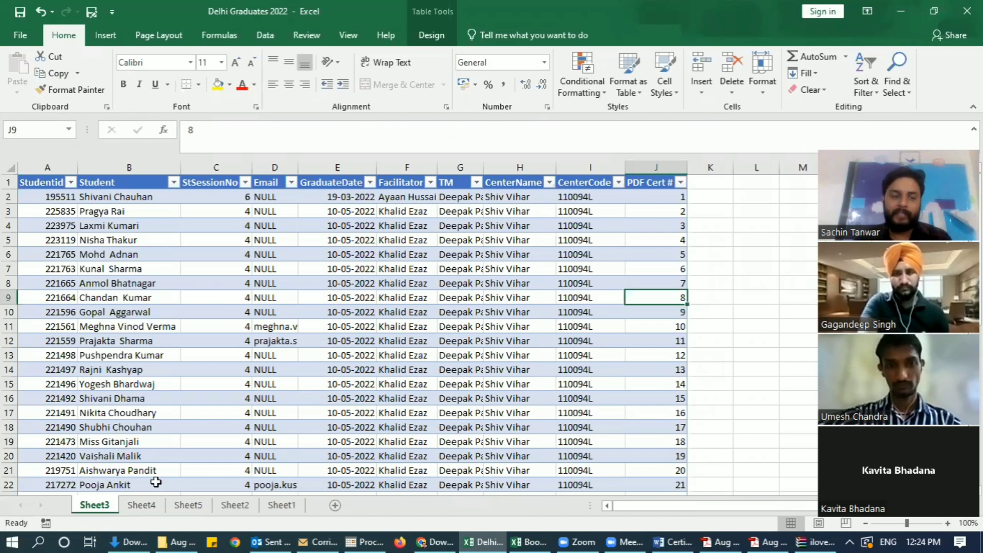
Examine the graduate table on Sheet4 by selecting its CenterCode entries and the whole table
left_click(141, 505)
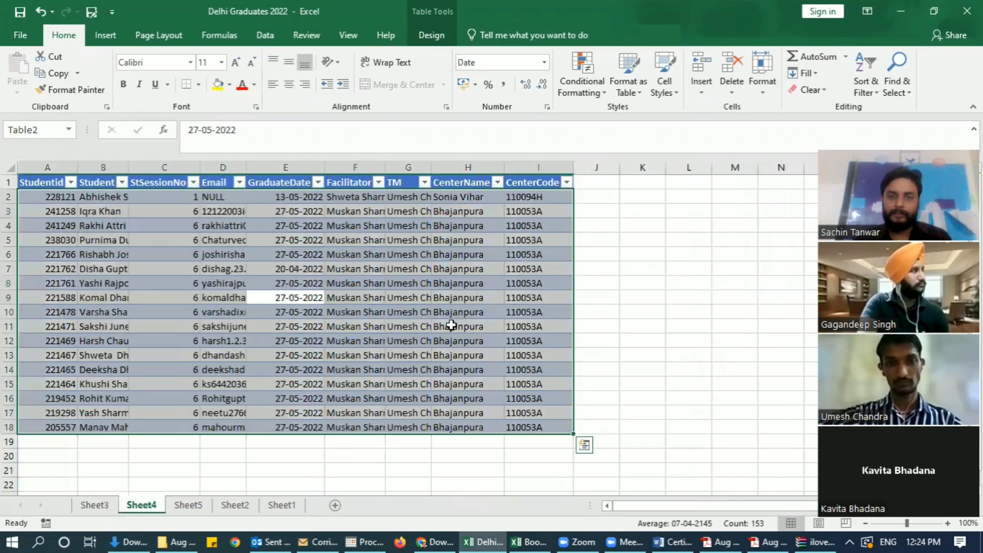
left_click(594, 180)
left_click(529, 201)
key("ctrl+shift+Down")
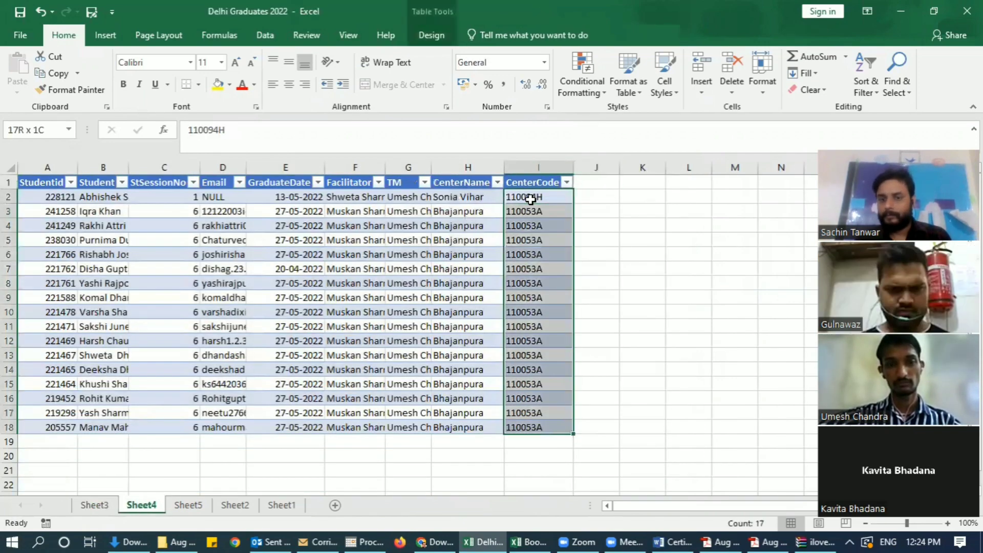
key("ctrl+a")
key("ctrl+a")
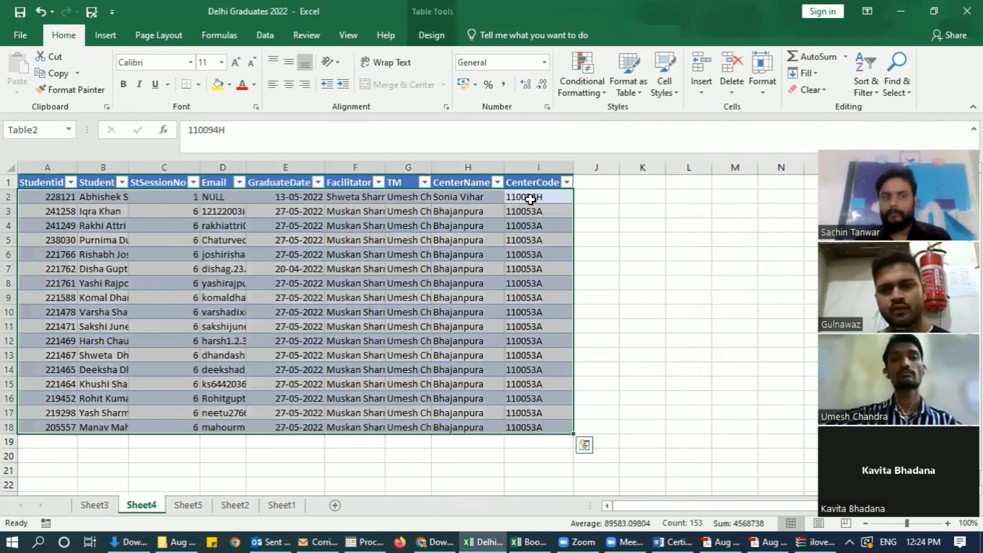
key("Up")
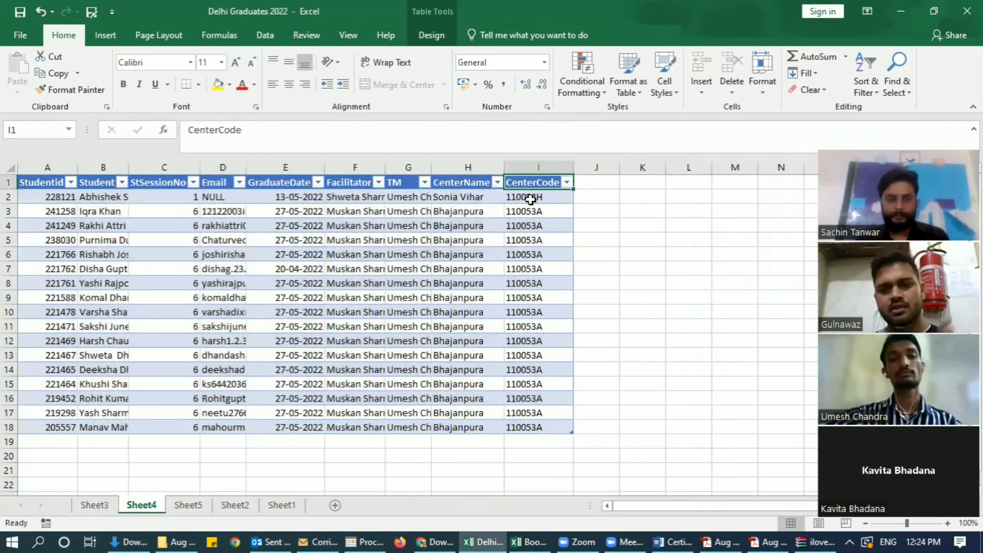